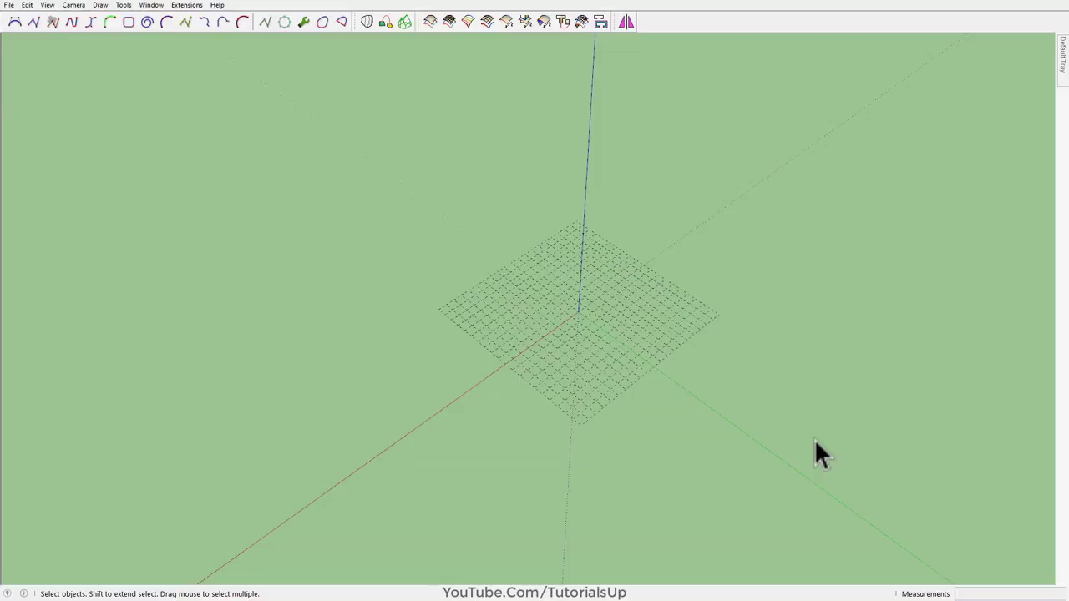
Draw a 31.91' radius circle at the origin and delete the surrounding dotted grid
key(c)
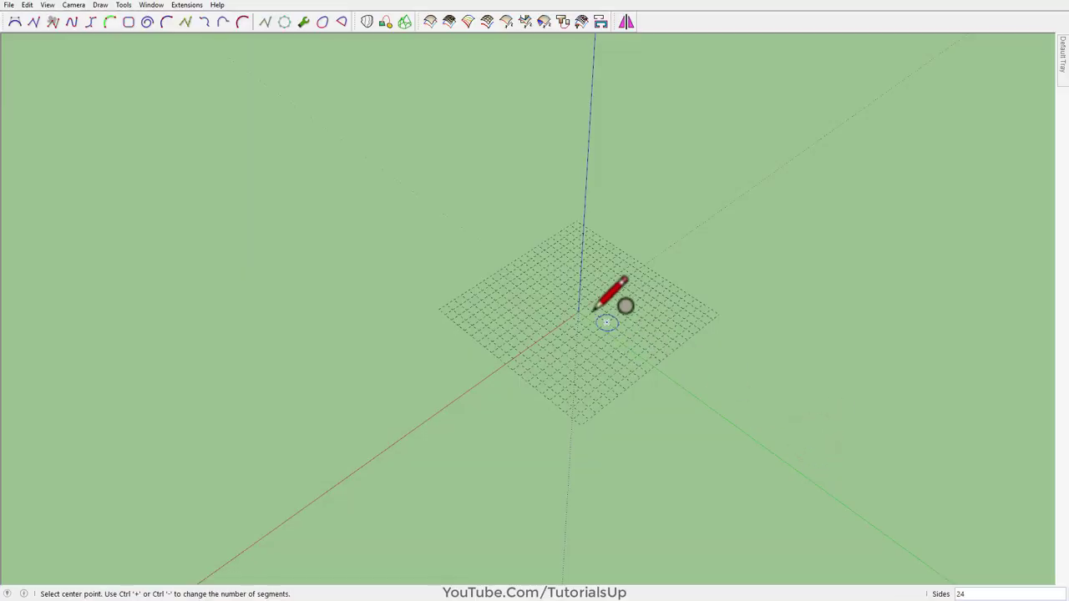
click(578, 311)
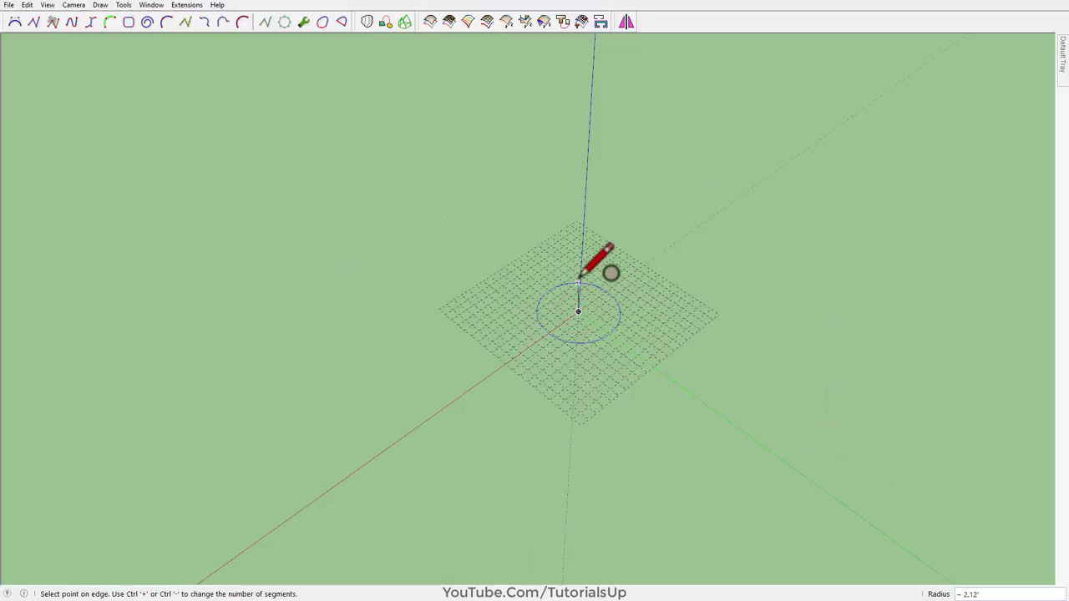
scroll(442, 280, down, 4)
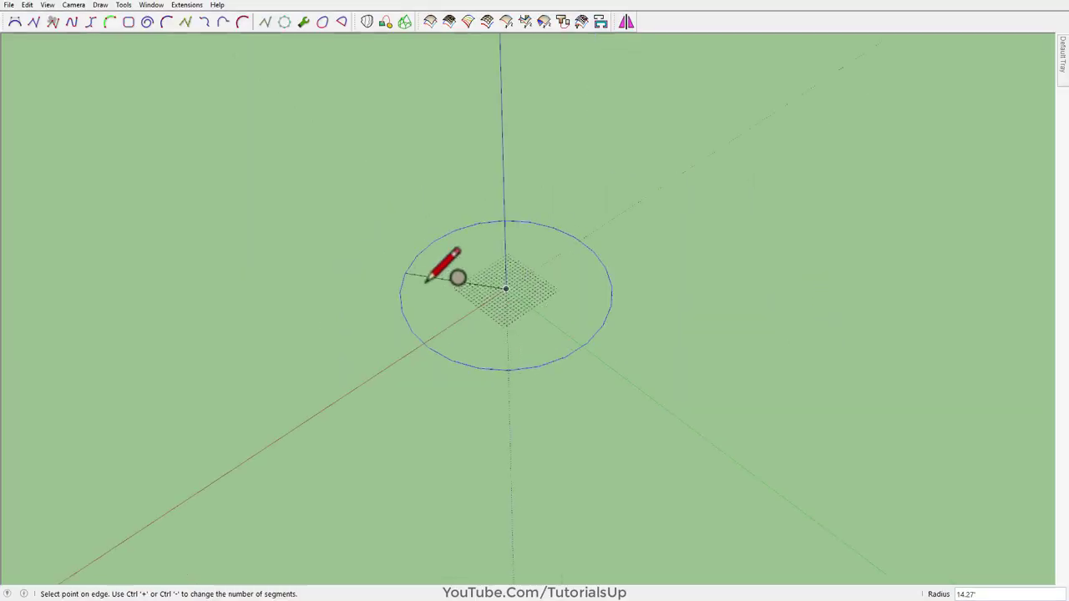
click(689, 432)
key(space)
drag(440, 231, 610, 376)
key(Delete)
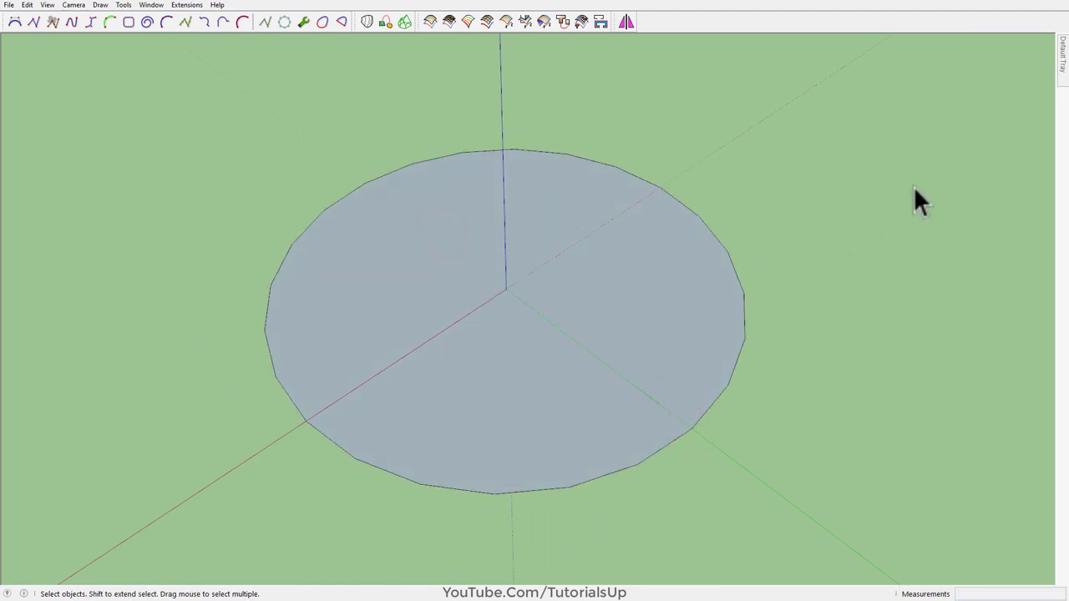
Reduce the circle to 10 segments and reverse its face so the white front shows
click(686, 428)
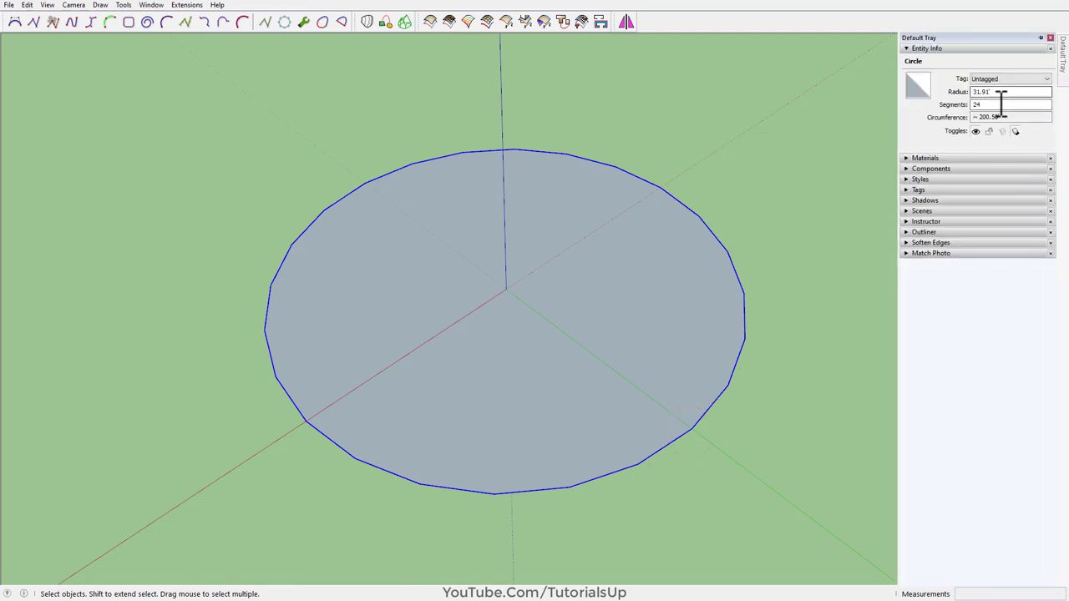
double_click(1001, 105)
text(10)
key(Return)
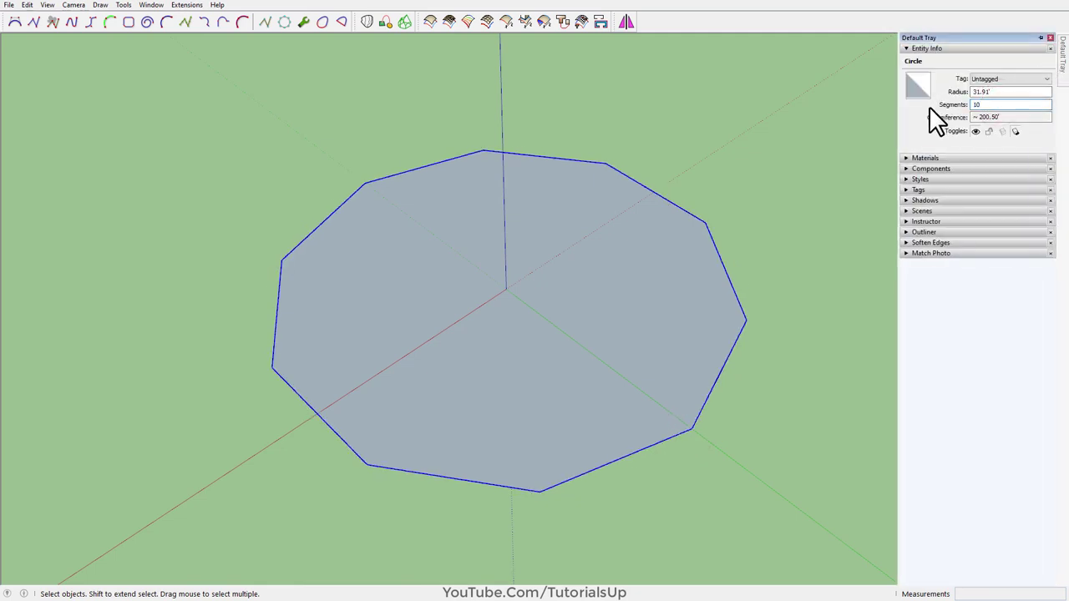
click(827, 159)
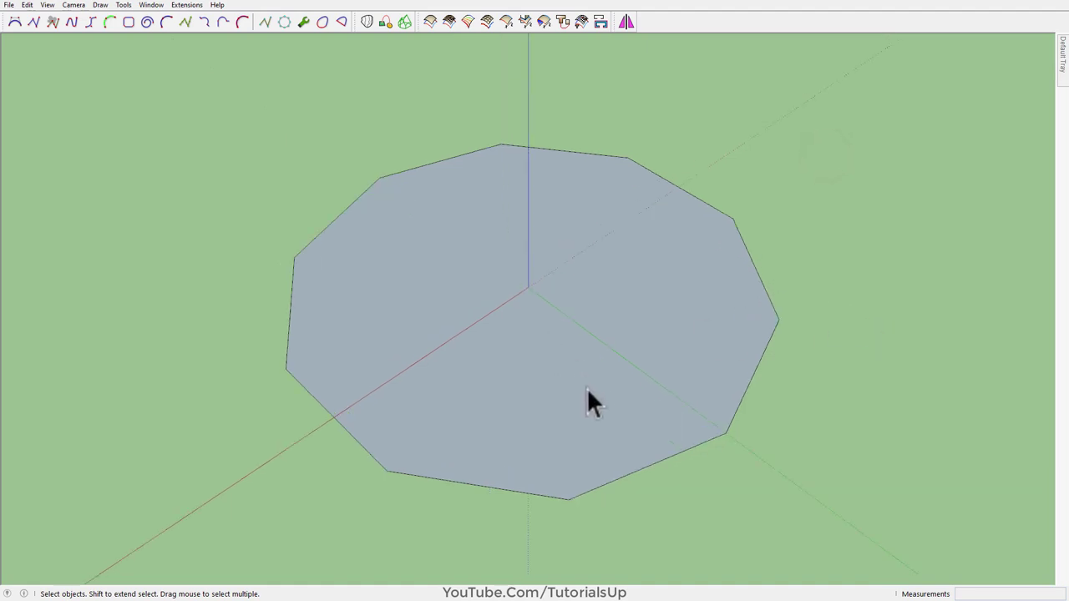
right_click(564, 387)
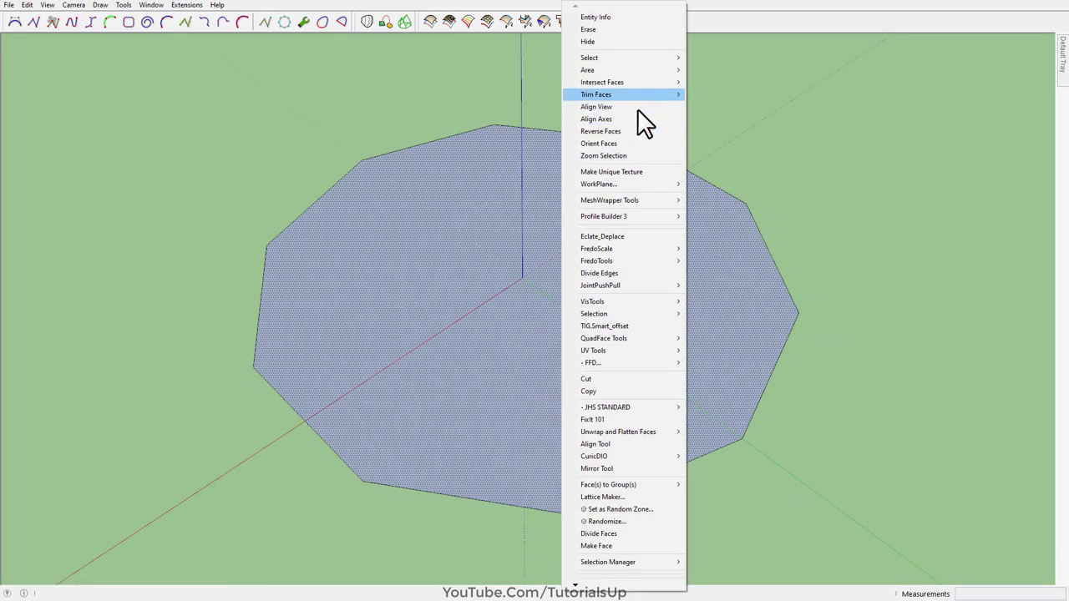
click(636, 130)
Draw a line from an outer decagon corner to the centre and delete everything but the triangular wedge
click(795, 493)
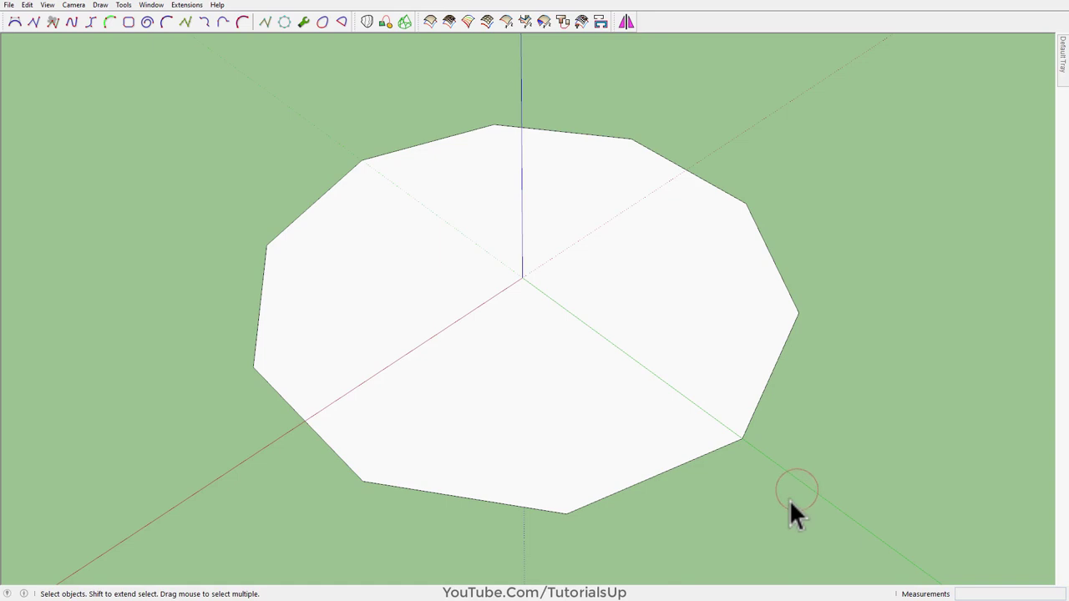
key(l)
click(741, 437)
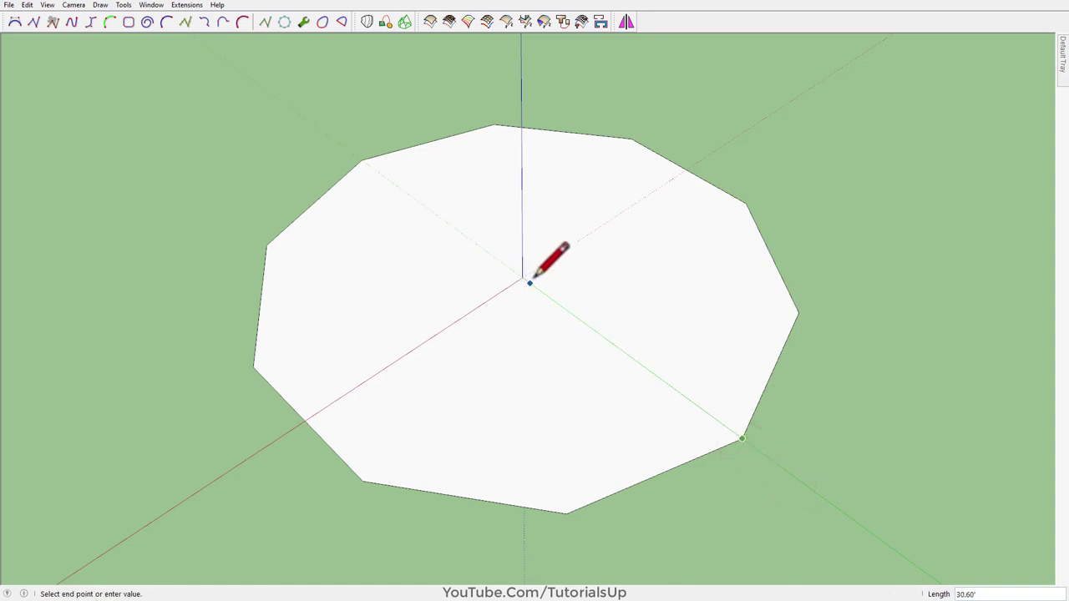
click(522, 278)
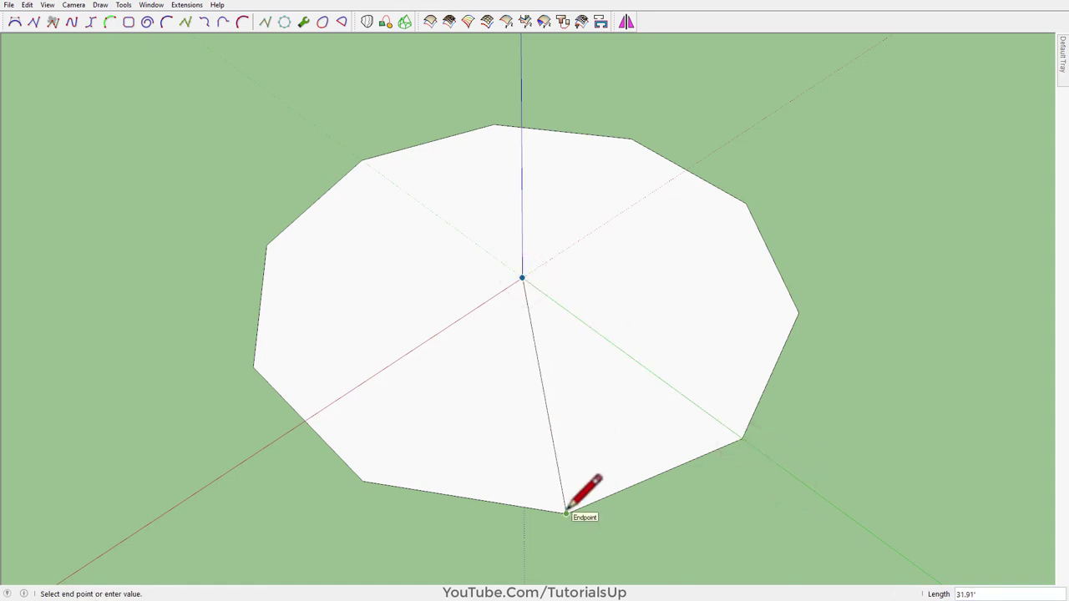
key(space)
drag(443, 525, 354, 444)
key(Delete)
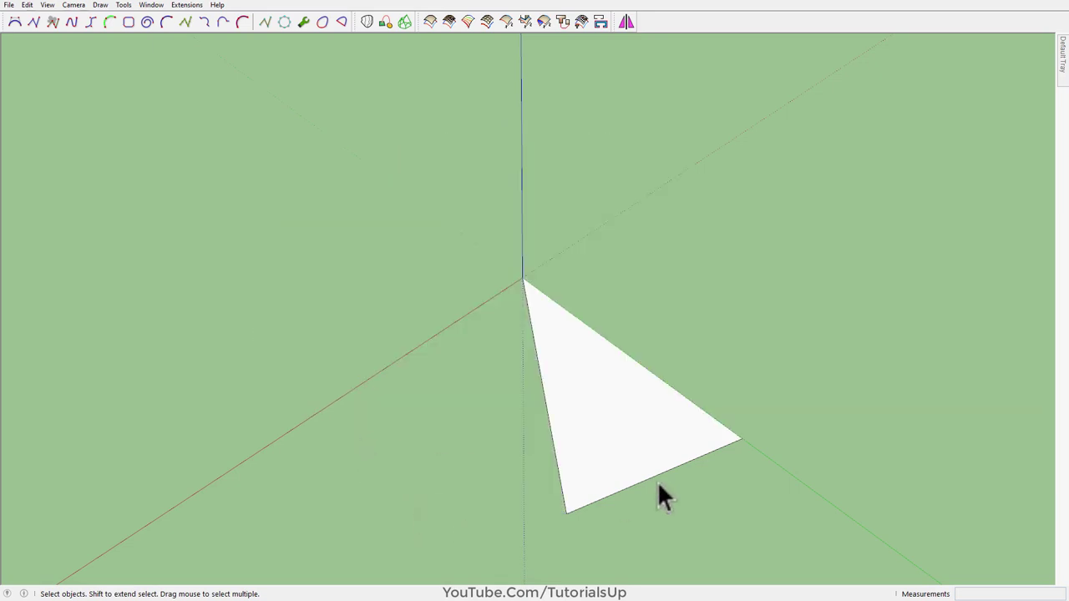
middle_drag(658, 484, 622, 471)
Split the wedge with a line from its outer edge to the apex and delete the left half
key(l)
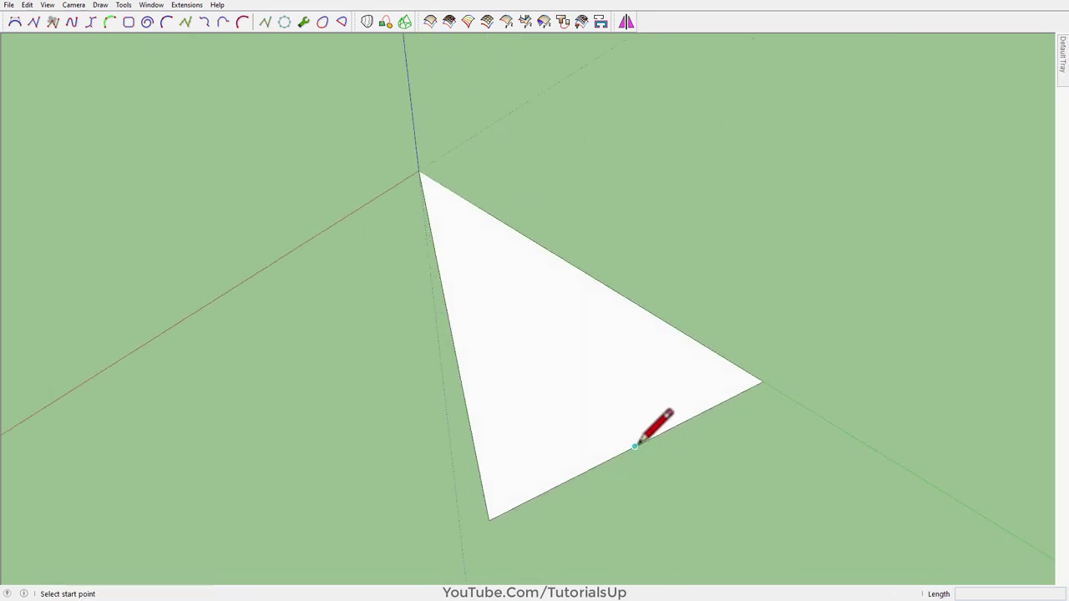
click(635, 447)
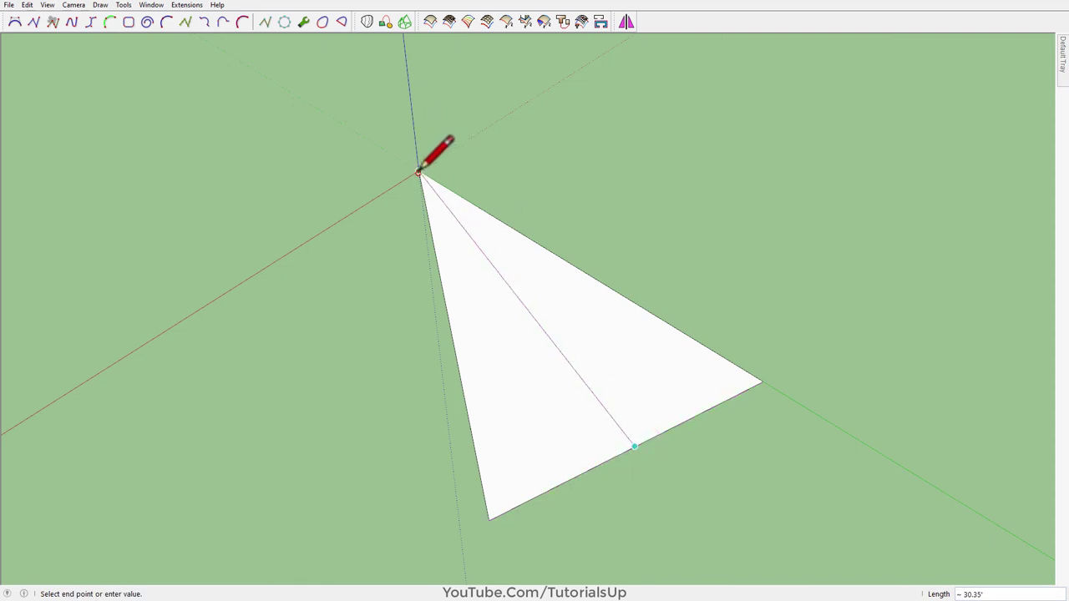
click(417, 173)
key(space)
click(489, 501)
key(Delete)
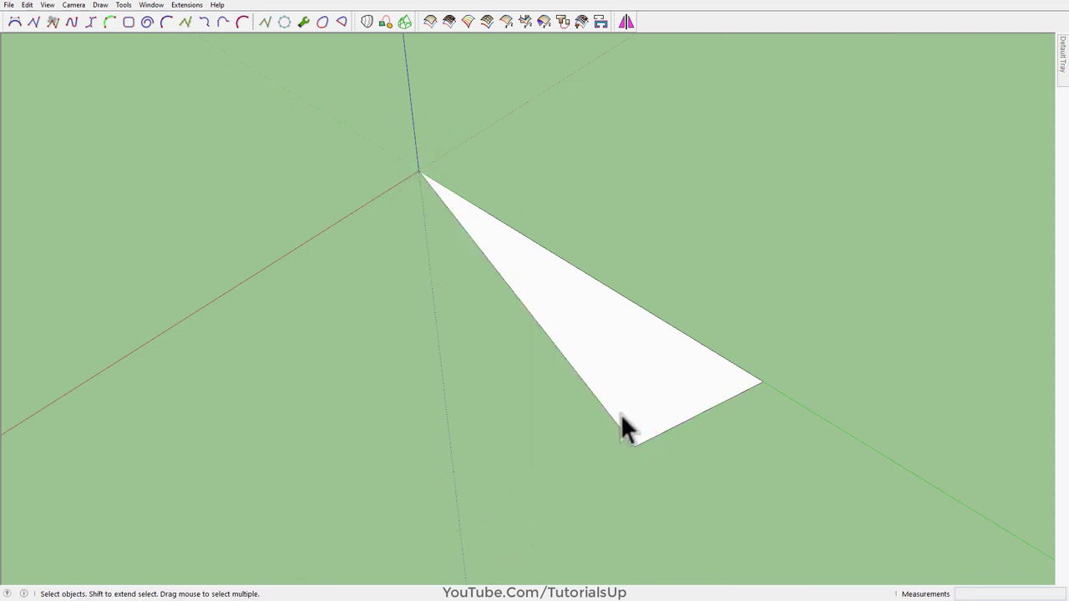
scroll(658, 376, up, 2)
click(616, 363)
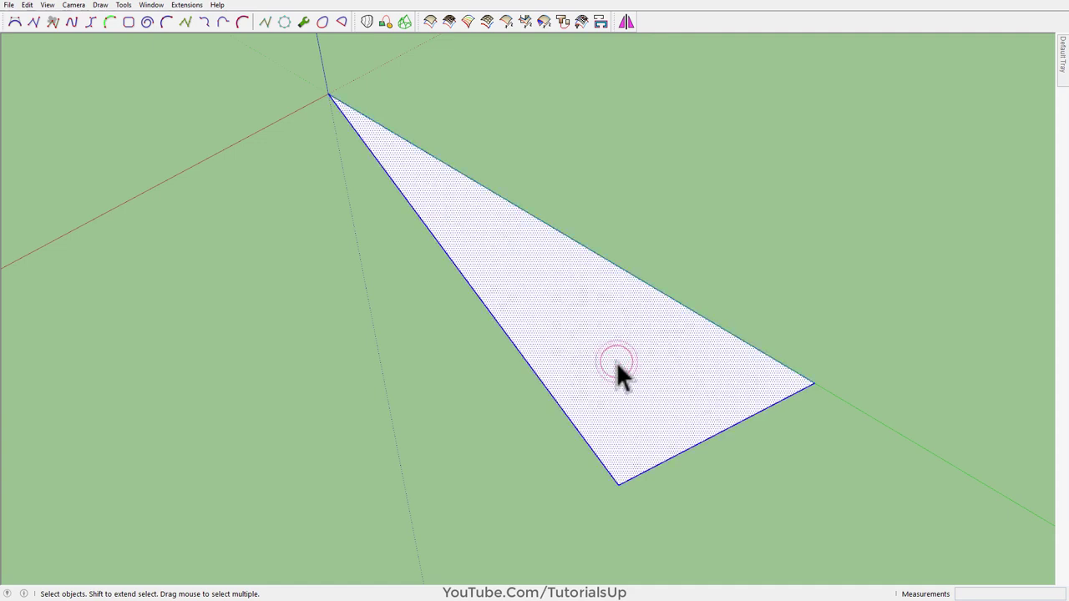
Make the half-triangle a component with custom axes originating at its bottom corner
right_click(617, 365)
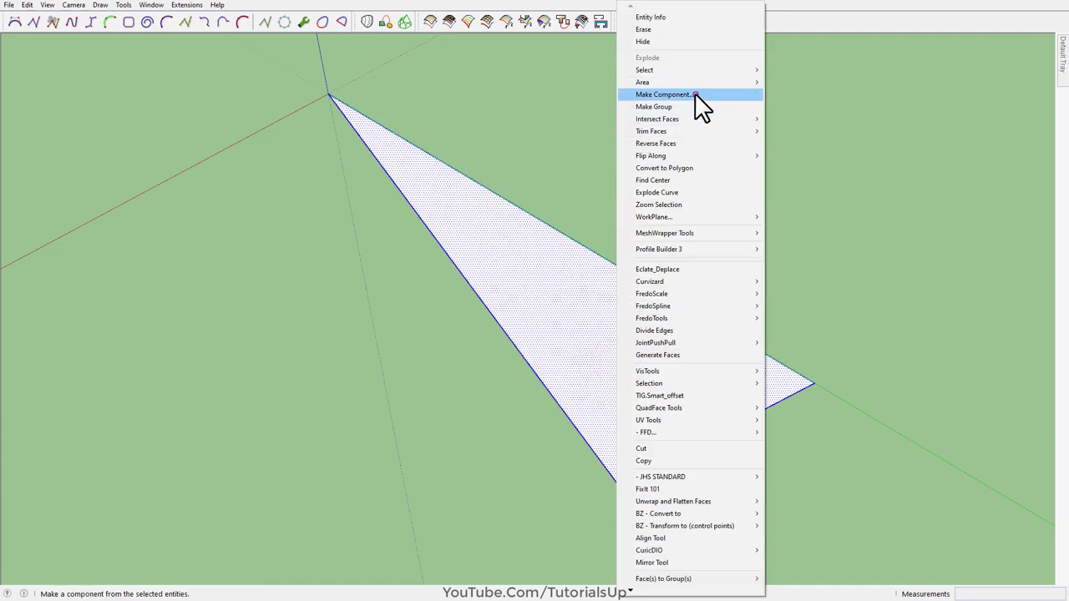
click(695, 95)
click(560, 268)
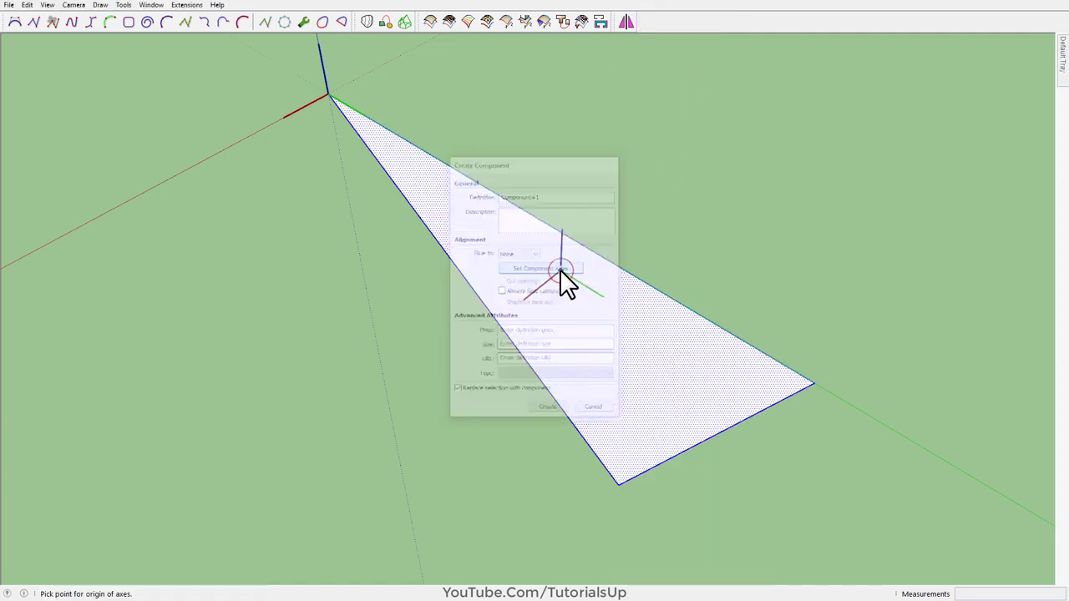
click(617, 485)
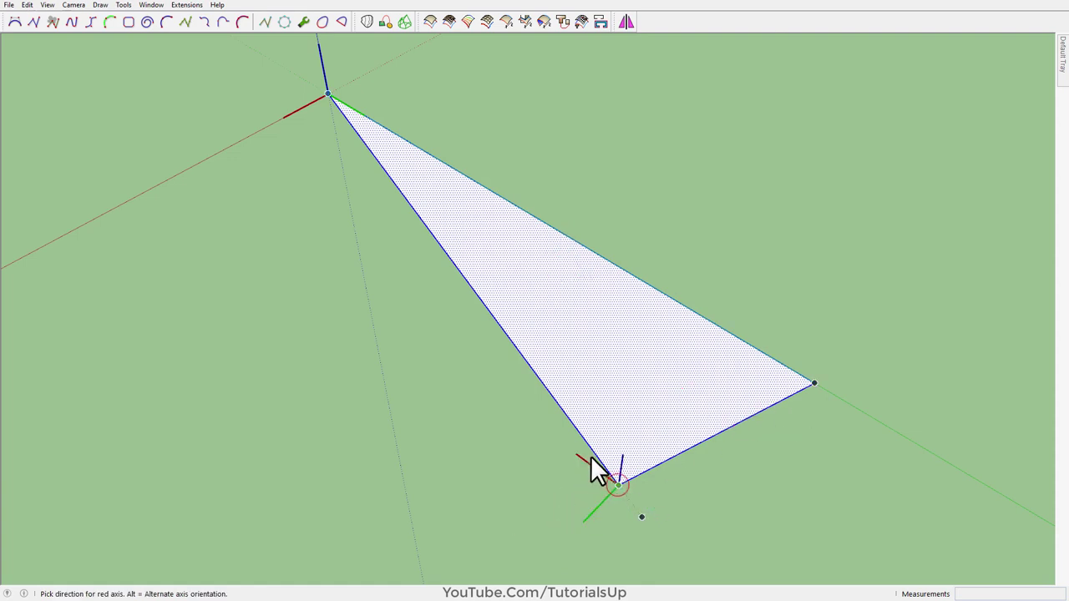
click(592, 450)
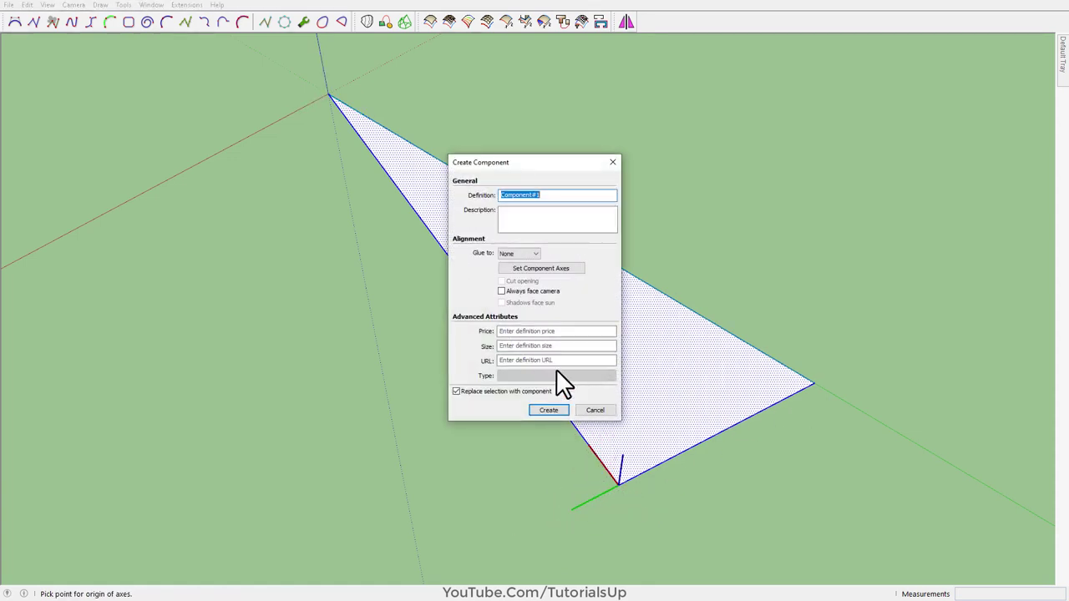
click(548, 410)
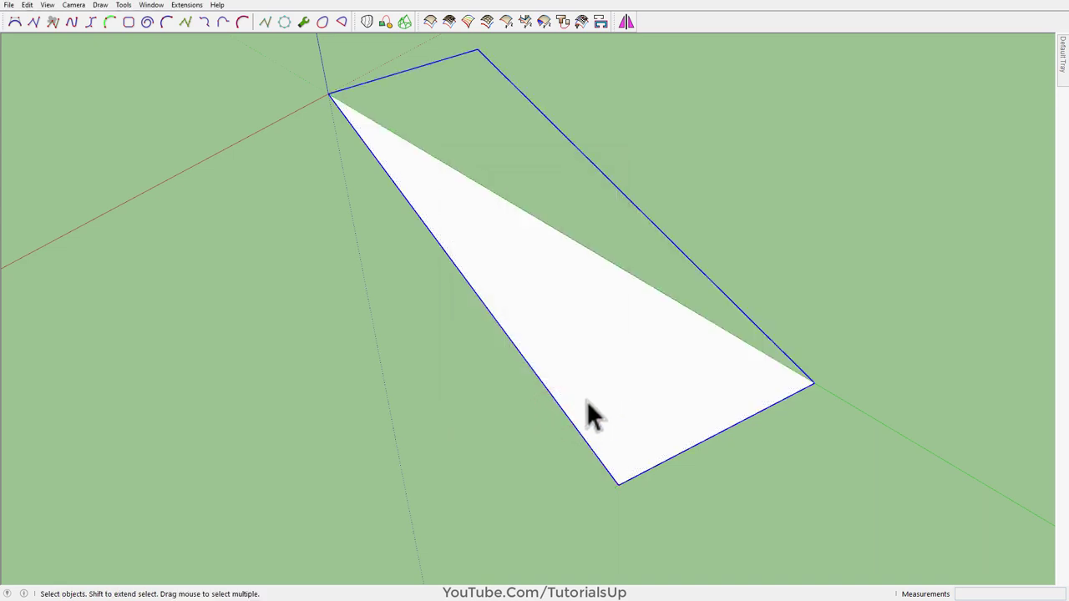
Mirror a copy across the long edge and combine both halves into one component
click(626, 22)
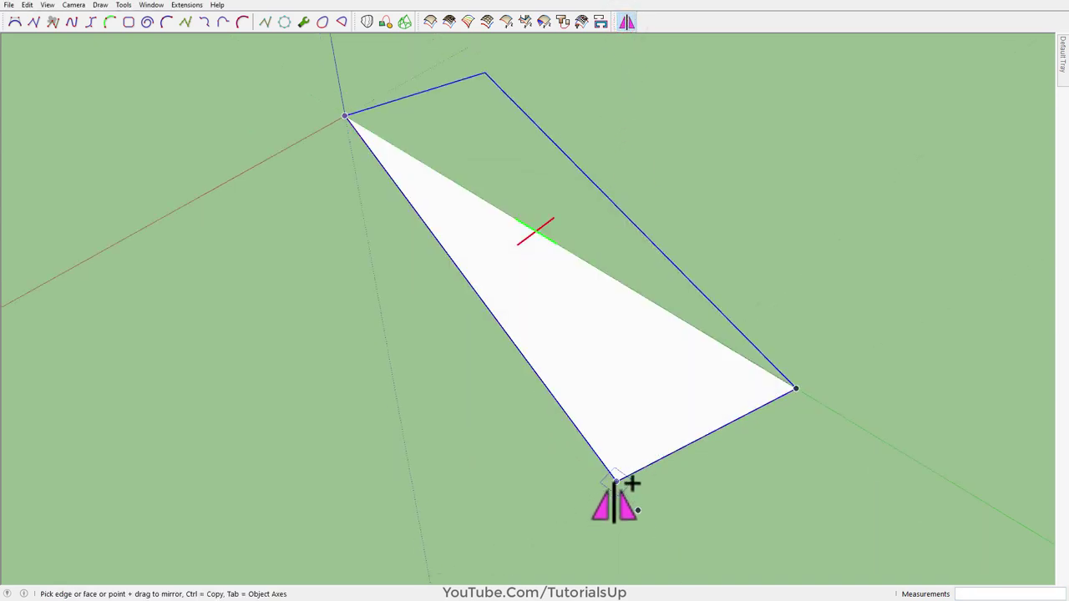
mouse_move(615, 482)
mouse_down()
mouse_move(491, 508)
mouse_move(517, 530)
mouse_move(368, 309)
mouse_up()
key(space)
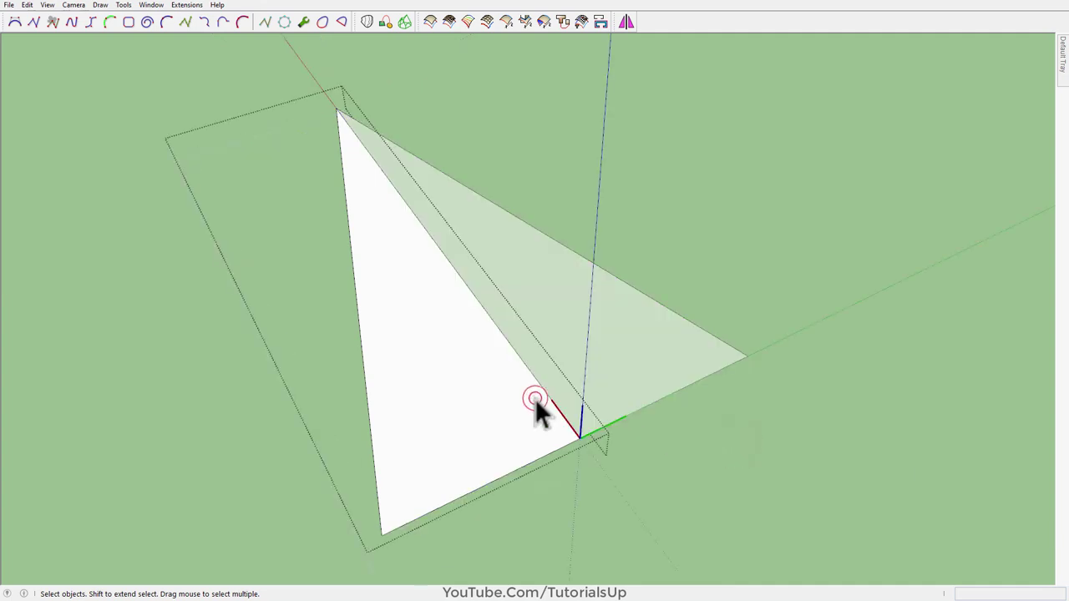
drag(698, 491, 538, 406)
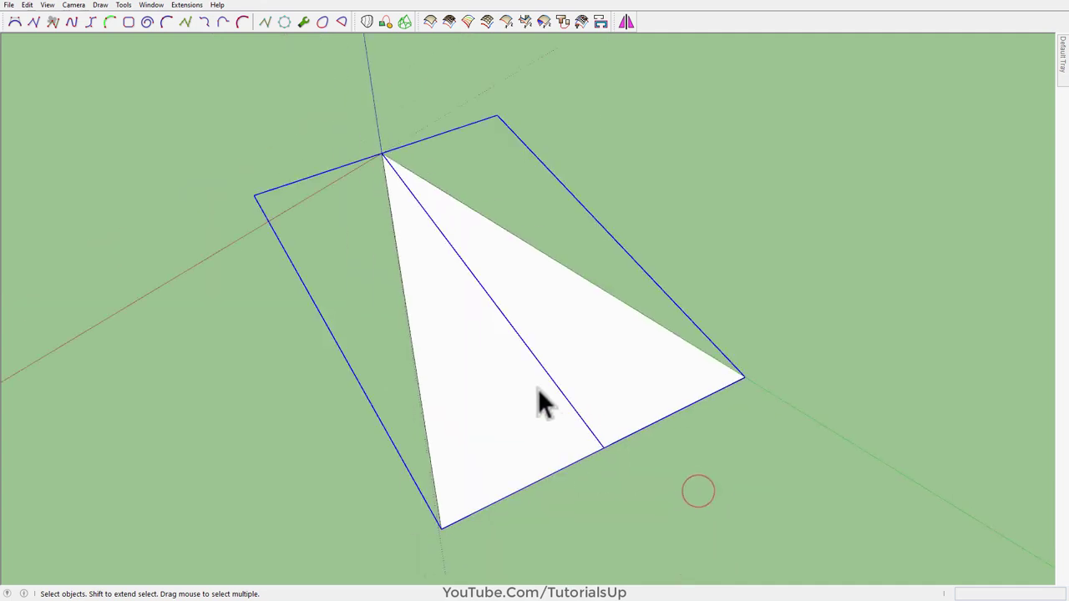
right_click(538, 389)
click(652, 117)
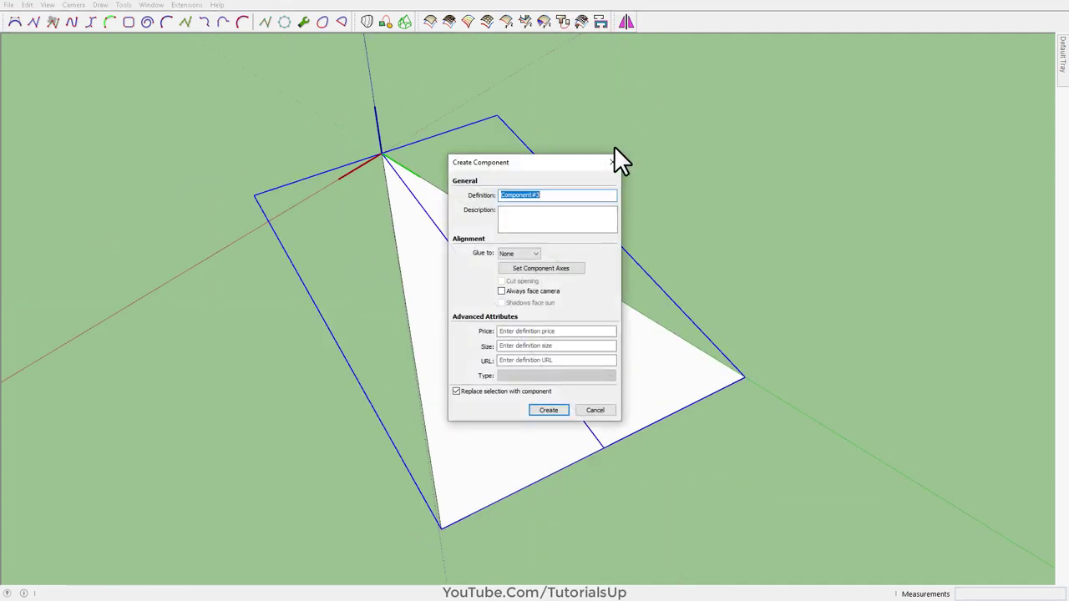
click(547, 410)
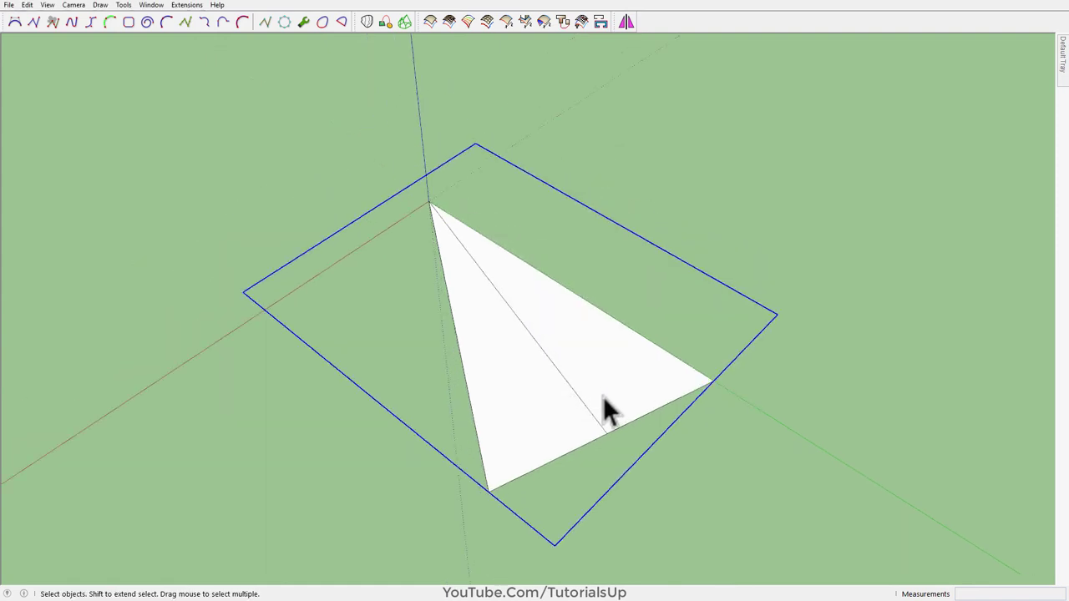
scroll(590, 393, down, 2)
Rotate-copy the wedge 36° around its apex into nine copies filling the decagon, then select the fan
key(q)
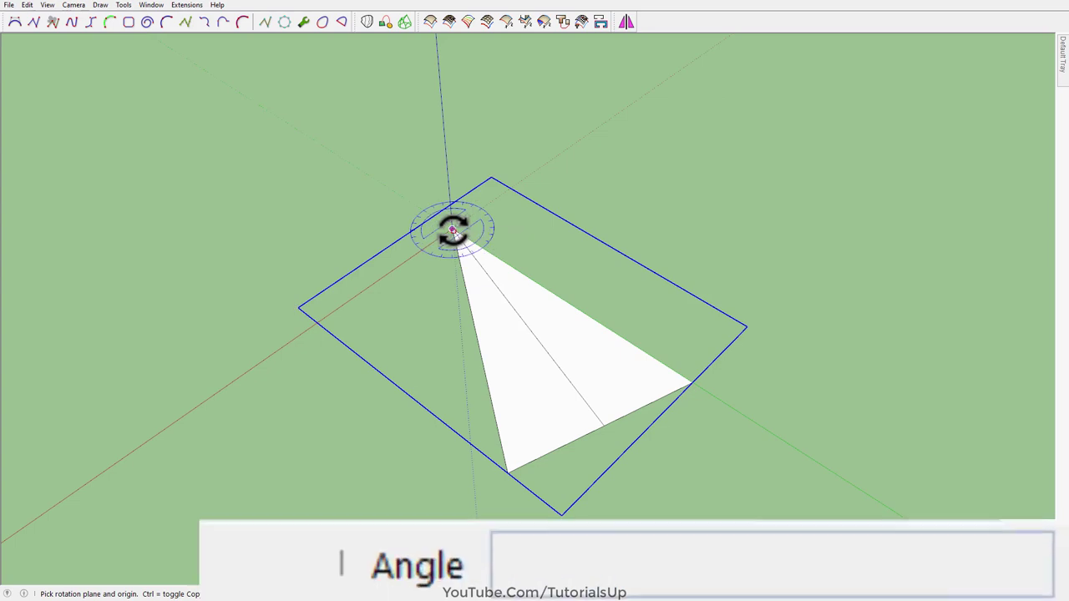
click(452, 228)
click(690, 382)
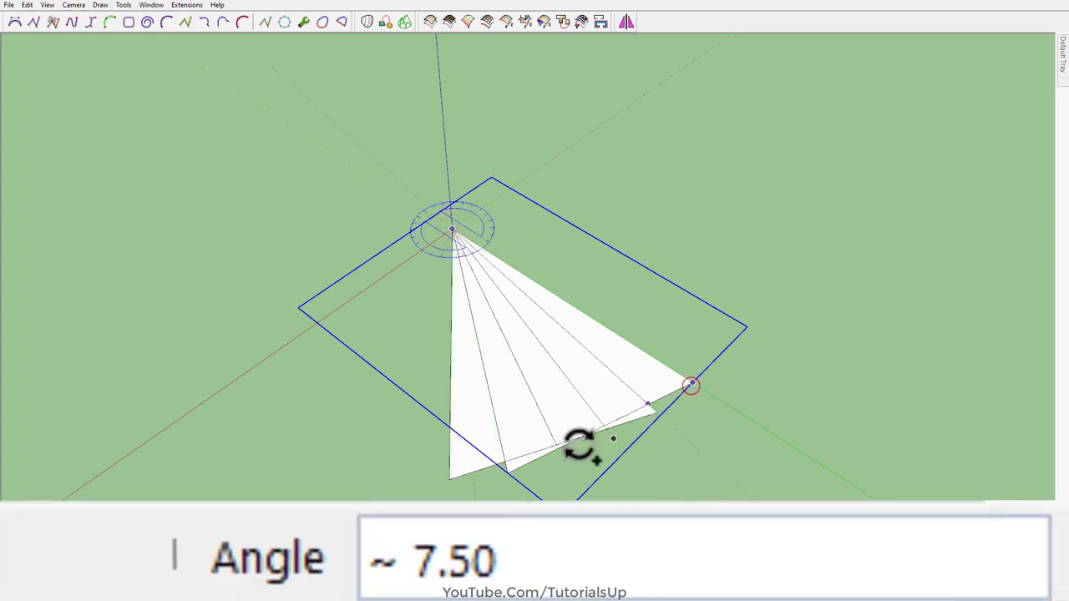
click(508, 473)
scroll(656, 489, down, 2)
text(8)
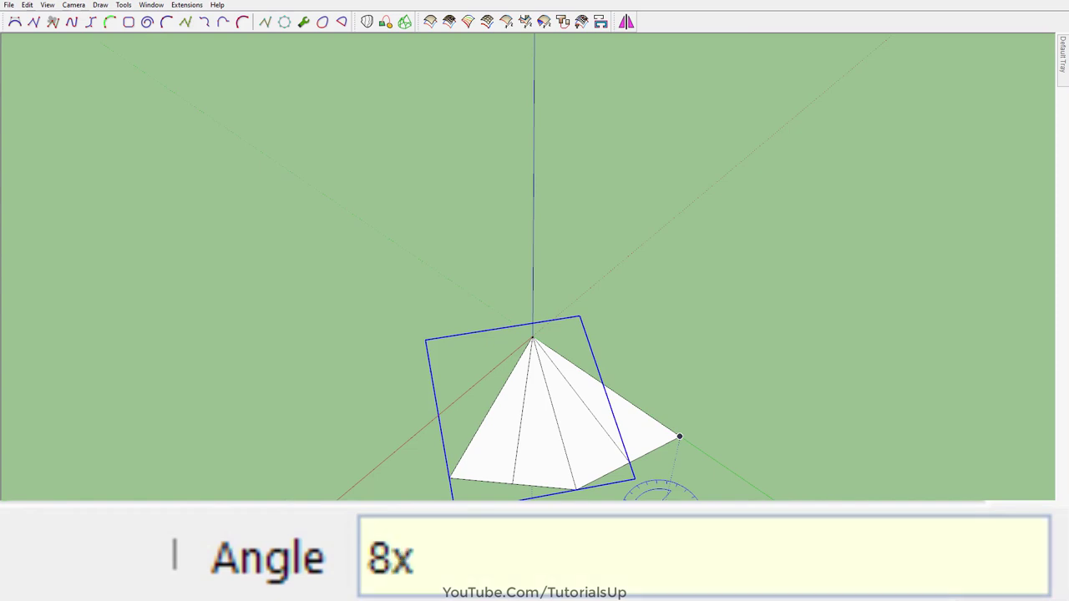
key(Return)
text(x)
key(Return)
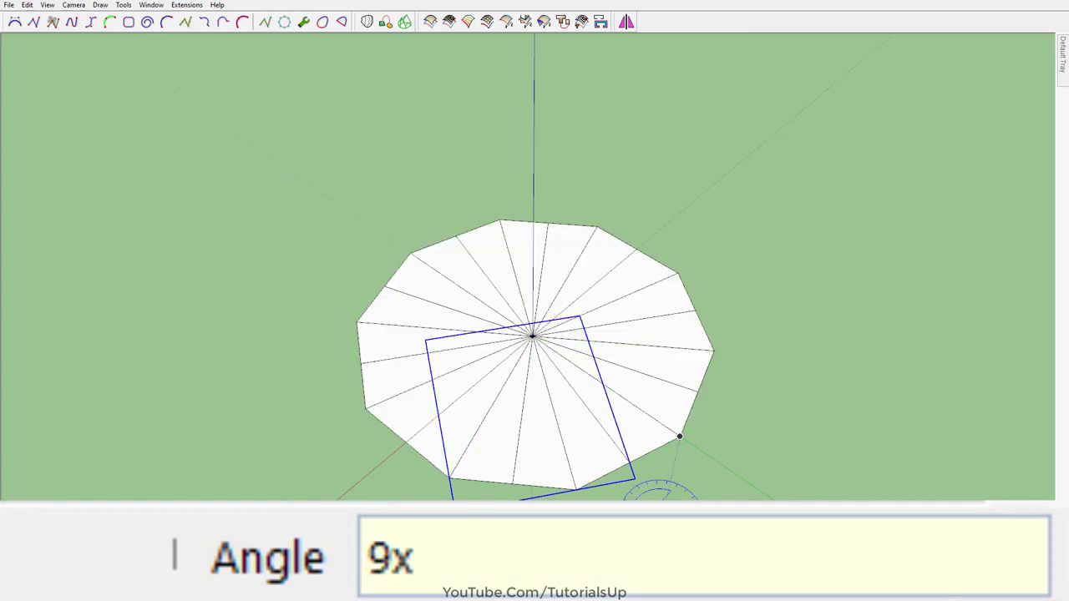
key(space)
click(800, 484)
triple_click(605, 437)
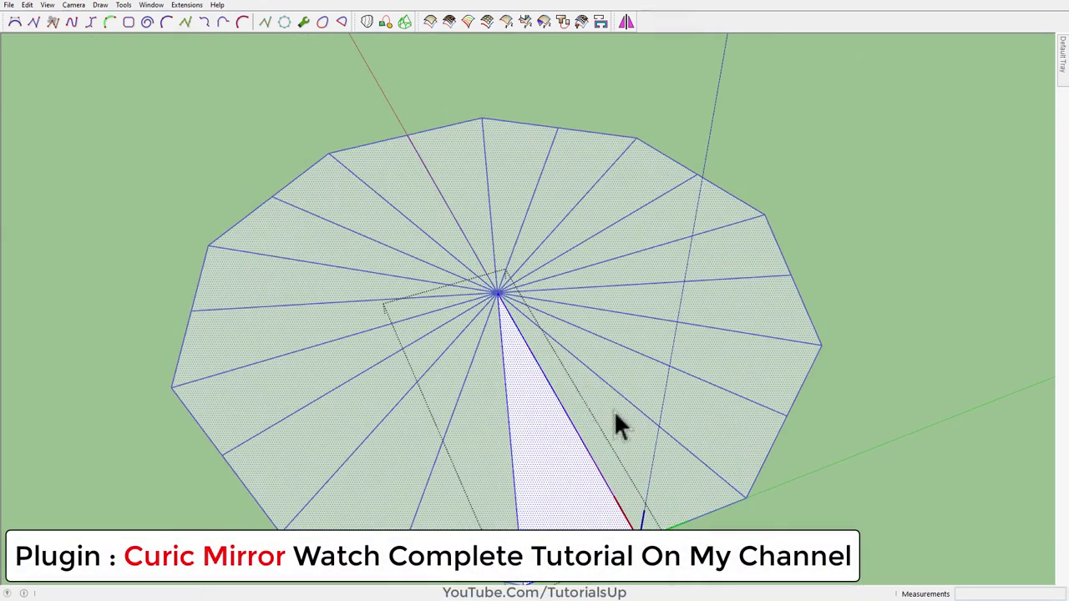
Intersect the fan's faces with the model and group the intersected fan
right_click(571, 470)
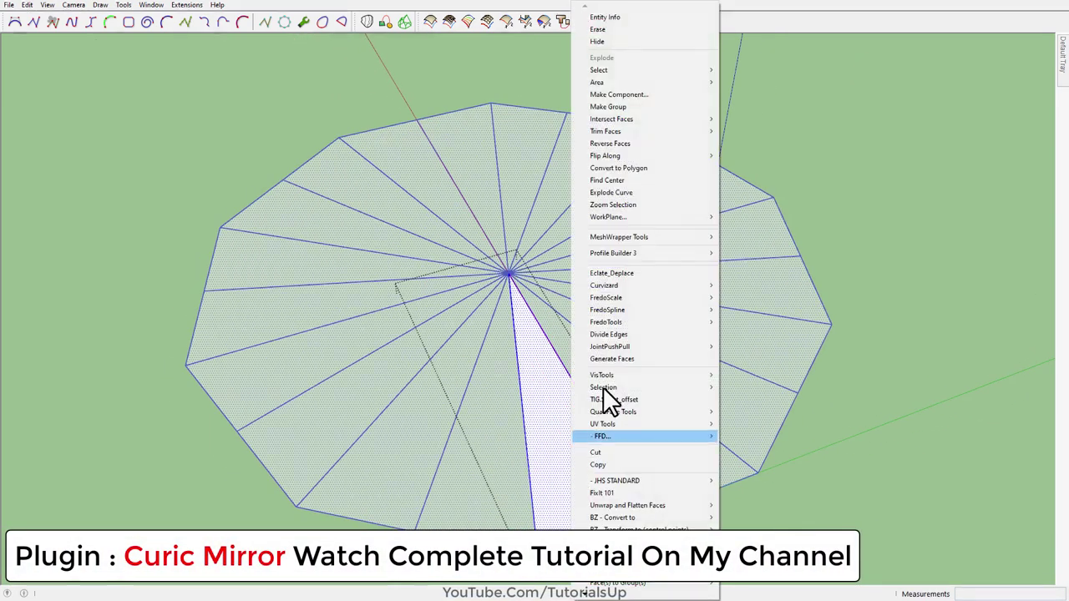
click(654, 107)
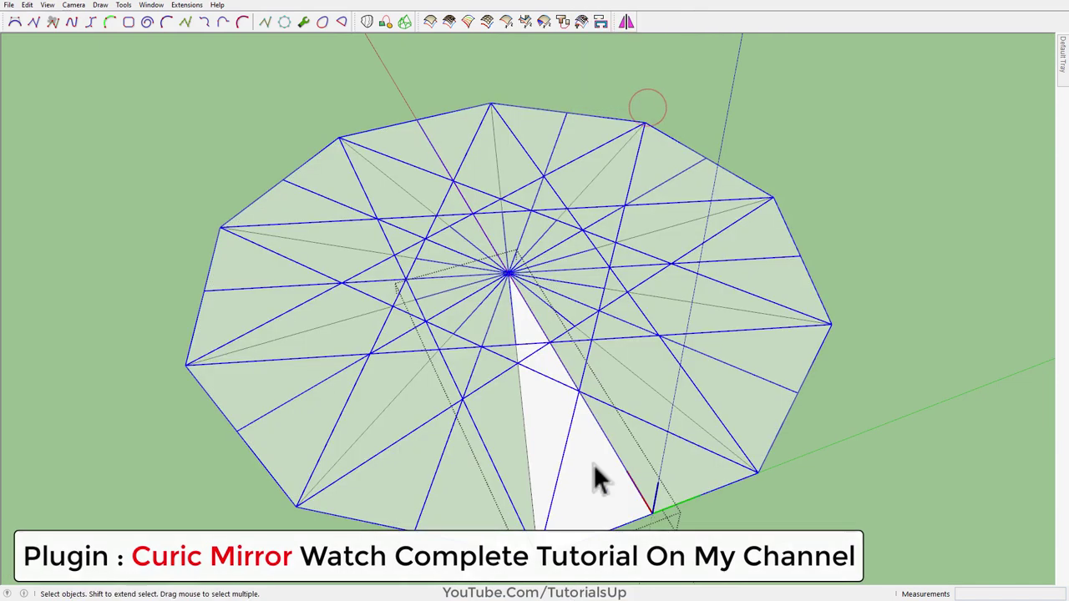
click(586, 486)
right_click(553, 390)
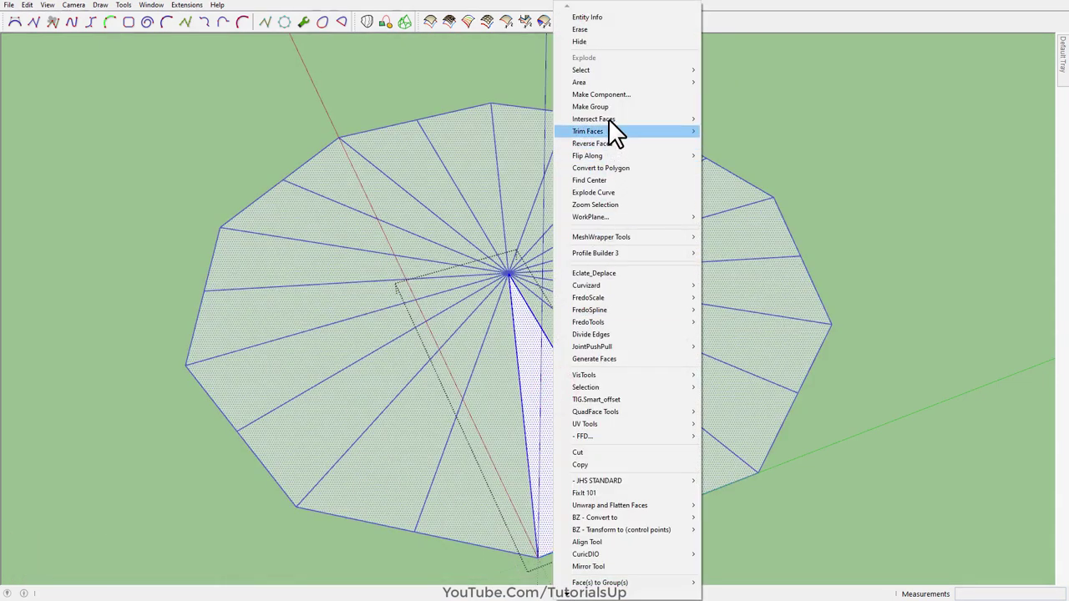
click(608, 107)
click(567, 470)
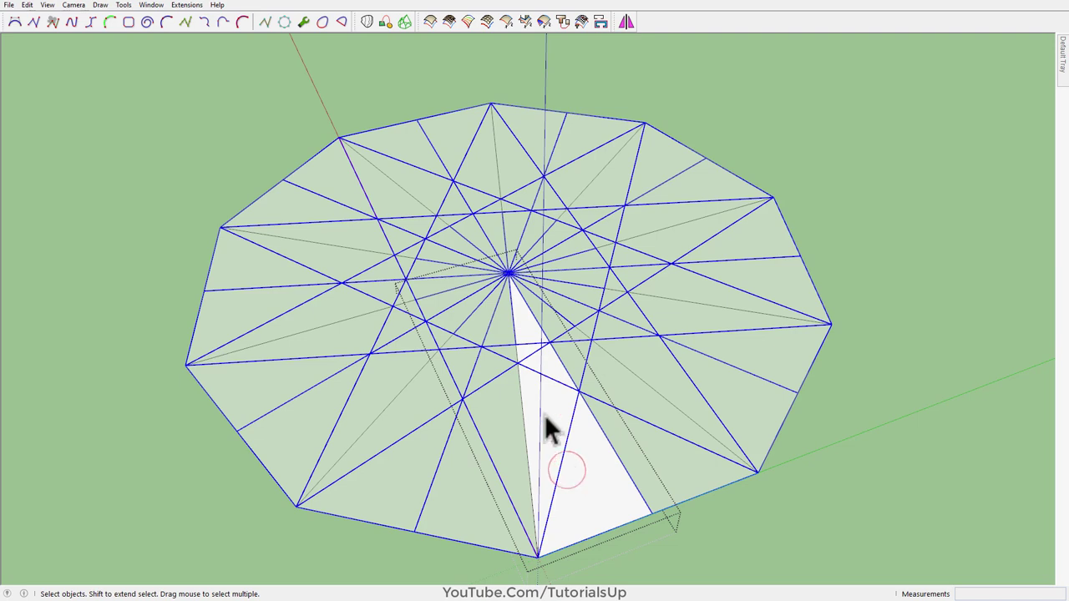
click(151, 12)
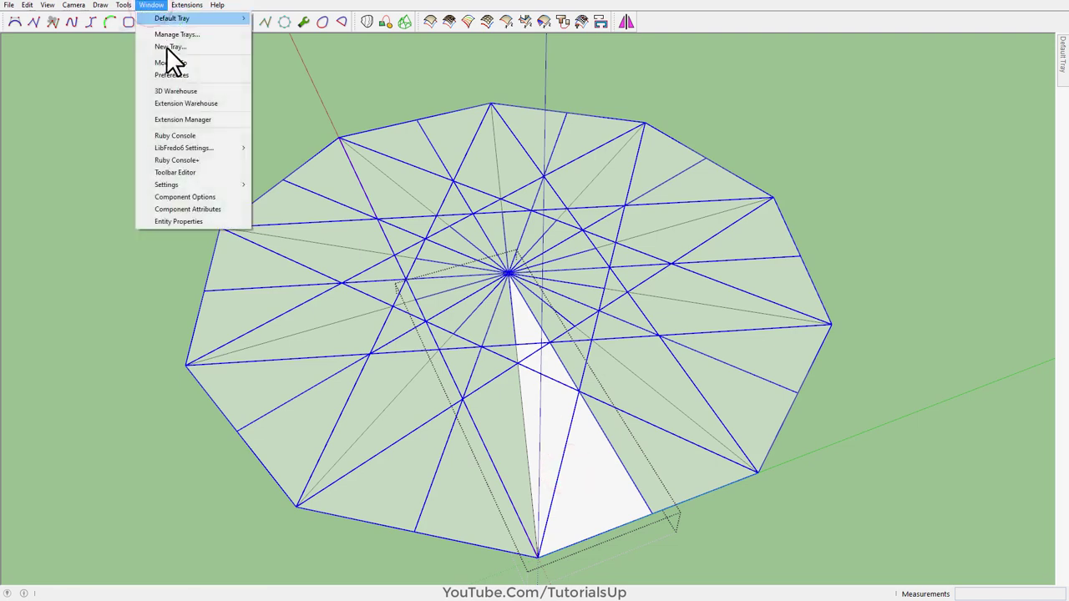
Set Fade similar components to Darker in Model Info's Components page, then deselect
click(208, 63)
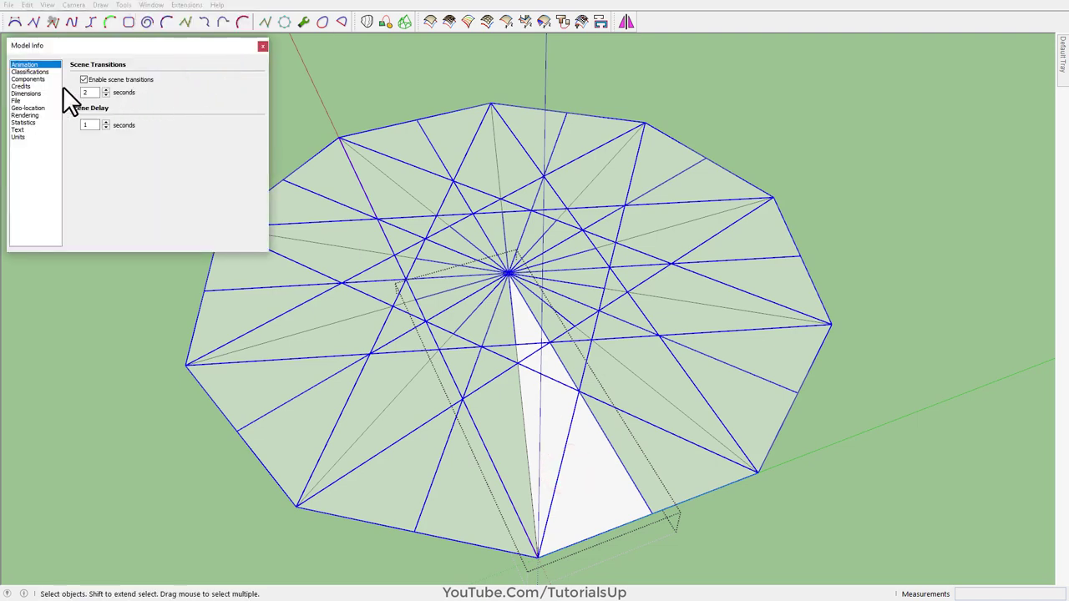
click(38, 79)
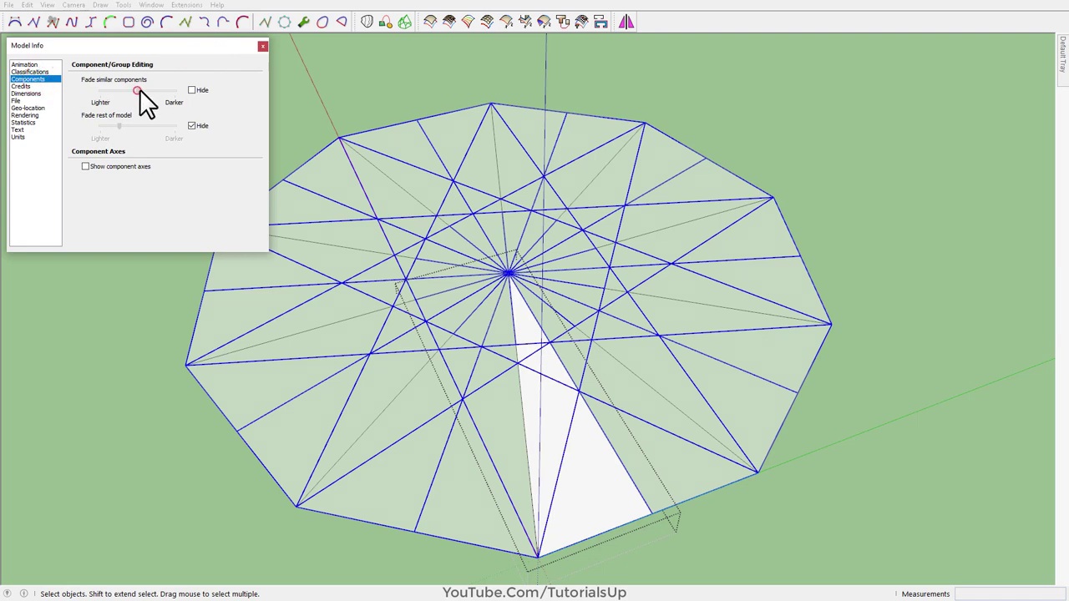
drag(140, 88, 175, 90)
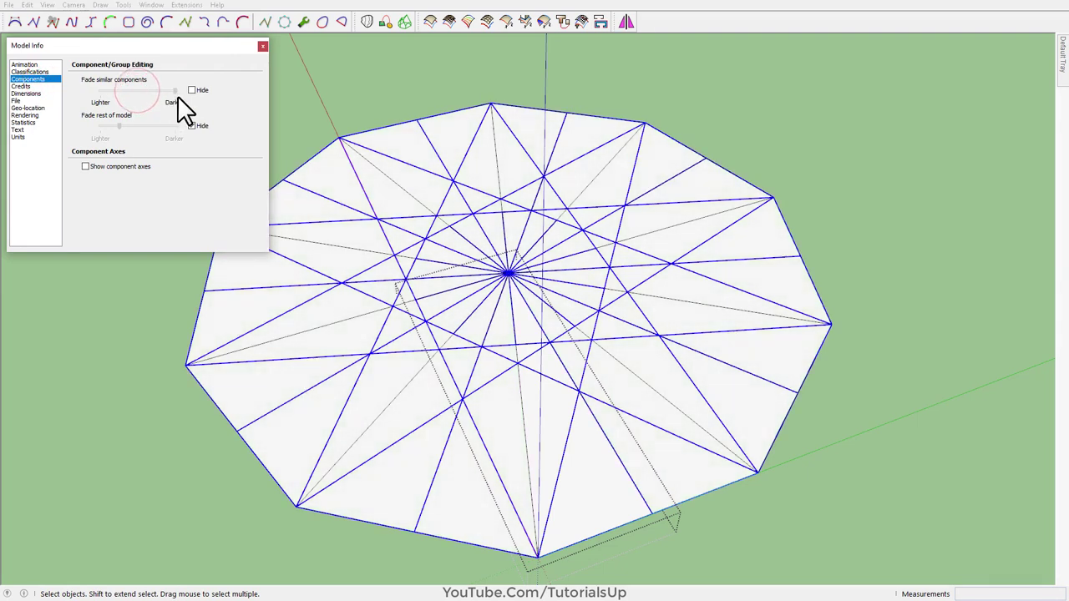
click(261, 46)
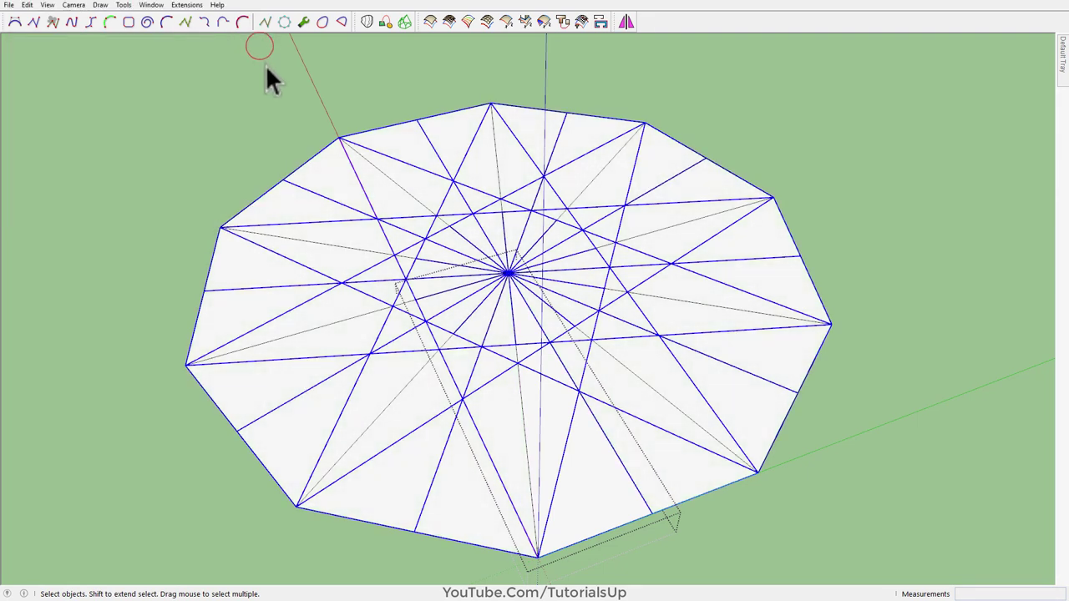
click(576, 498)
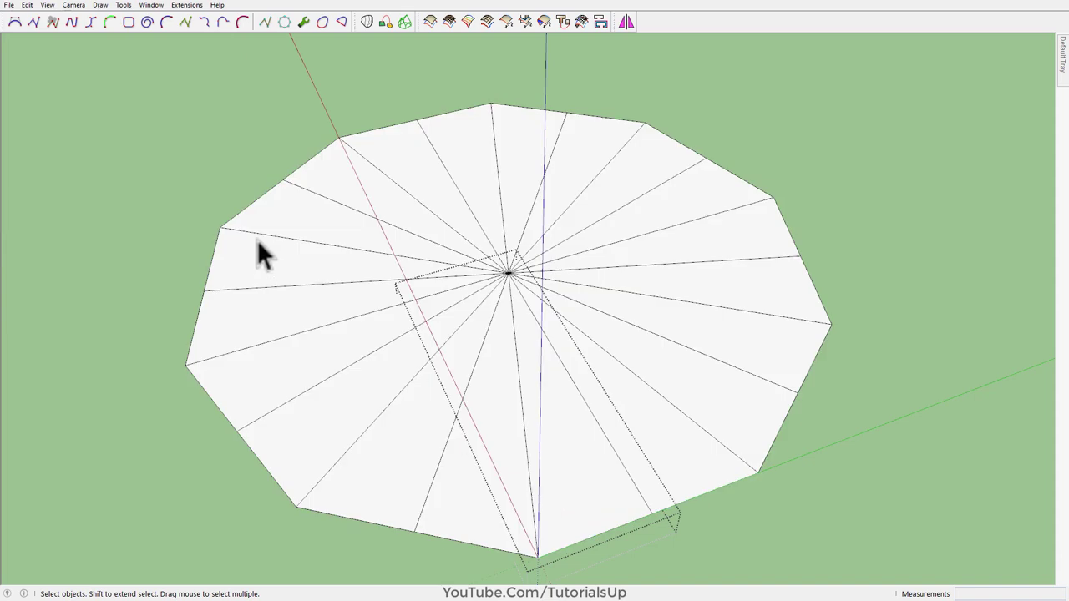
Turn off the drawing axes and orbit to a top-down view of the fan
mouse_move(256, 242)
middle_down()
mouse_move(616, 363)
mouse_move(663, 420)
middle_up()
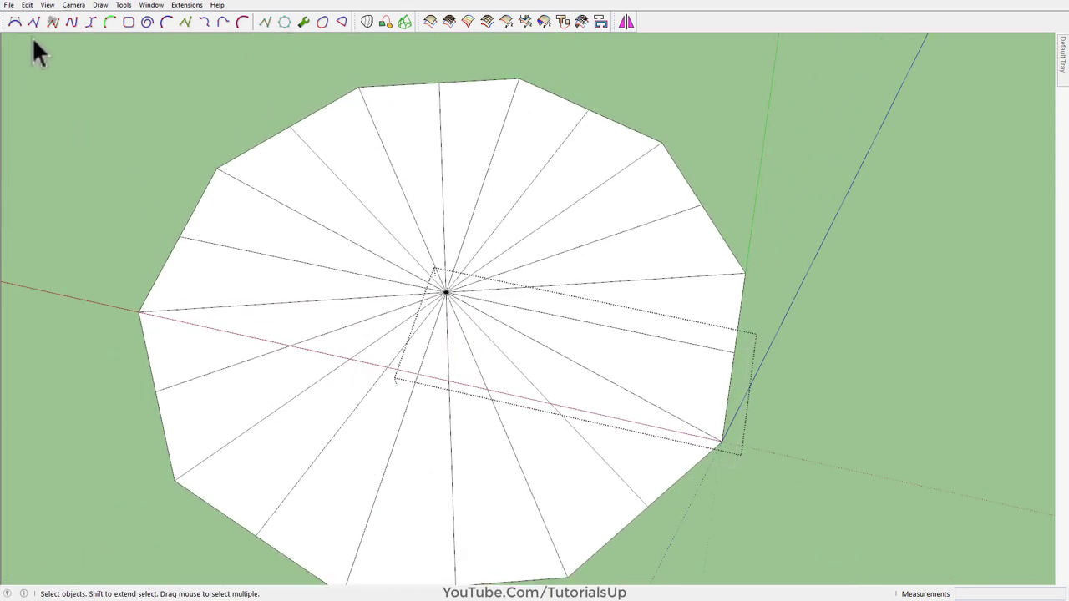
click(46, 6)
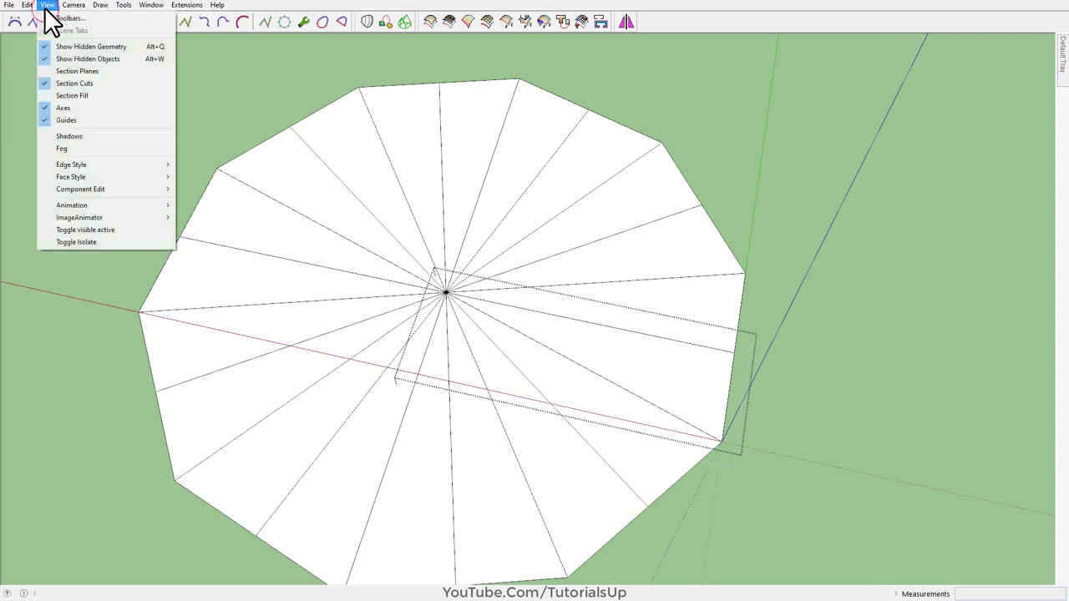
click(76, 108)
mouse_move(467, 350)
middle_down()
mouse_move(214, 455)
mouse_move(451, 480)
mouse_move(174, 446)
mouse_move(414, 505)
middle_up()
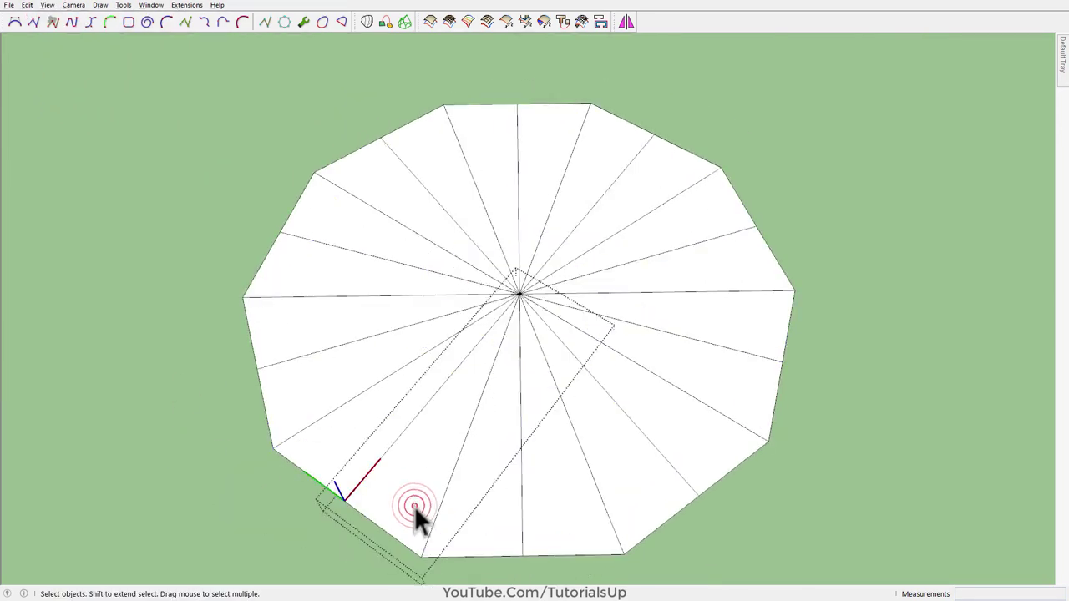
Hide the radial wedge edges and erase the star lattice lines
triple_click(413, 505)
click(417, 488)
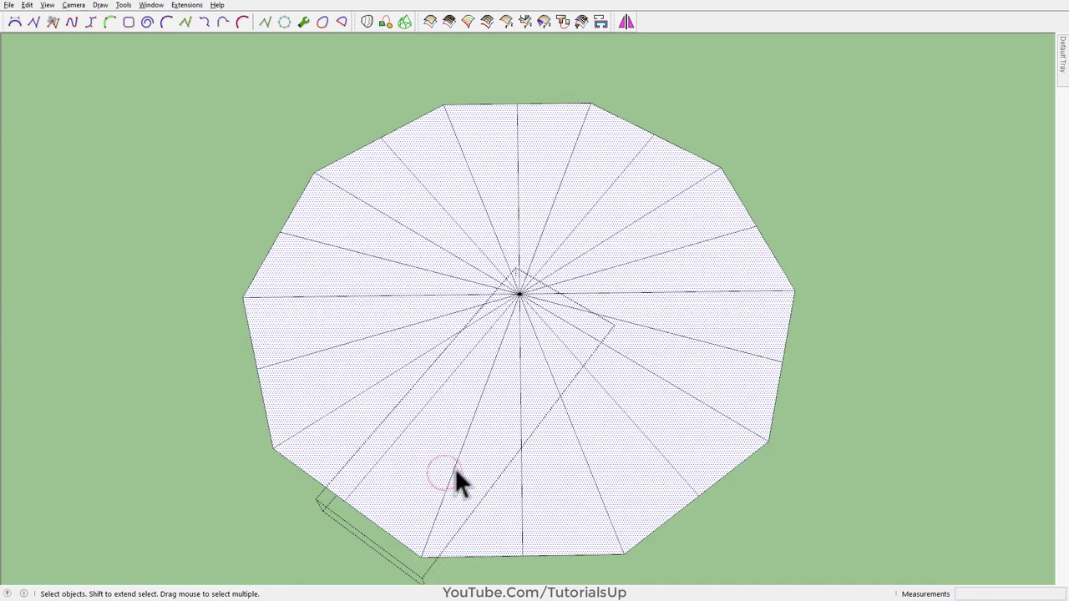
click(454, 468)
triple_click(399, 444)
right_click(399, 447)
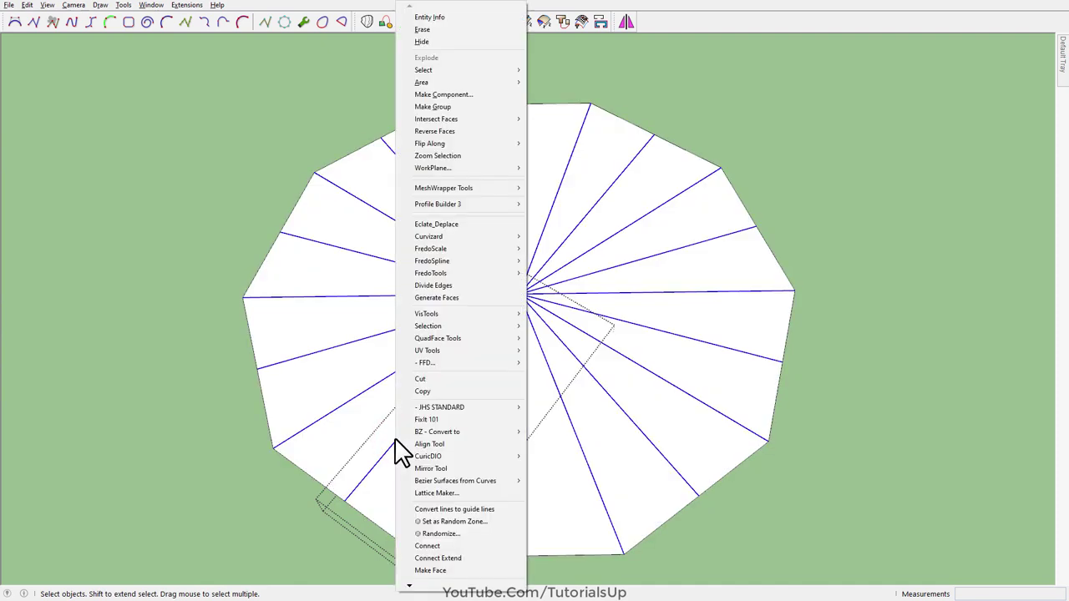
click(447, 41)
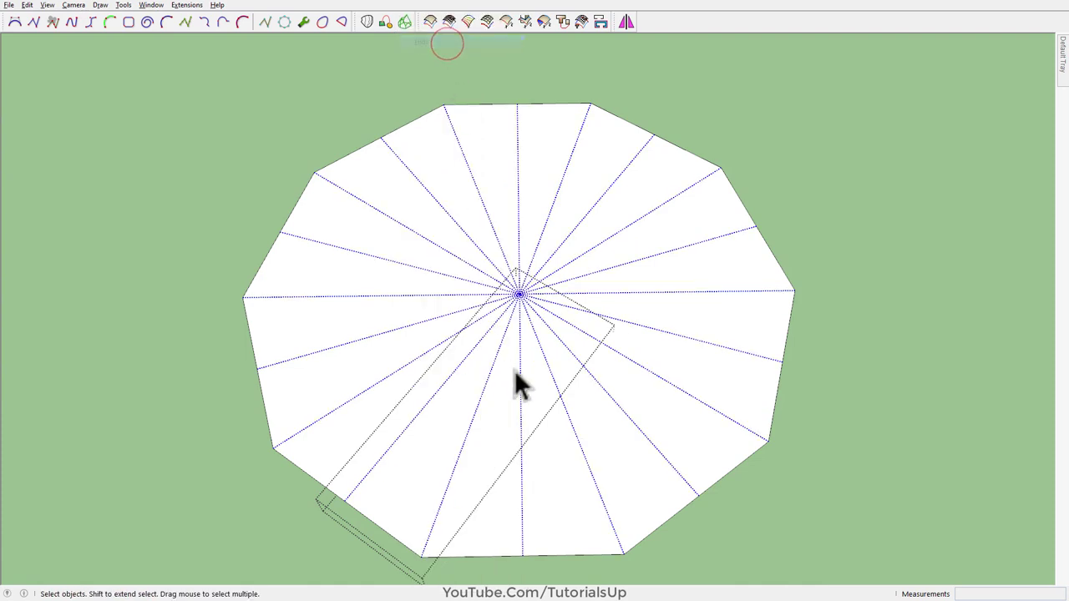
triple_click(454, 422)
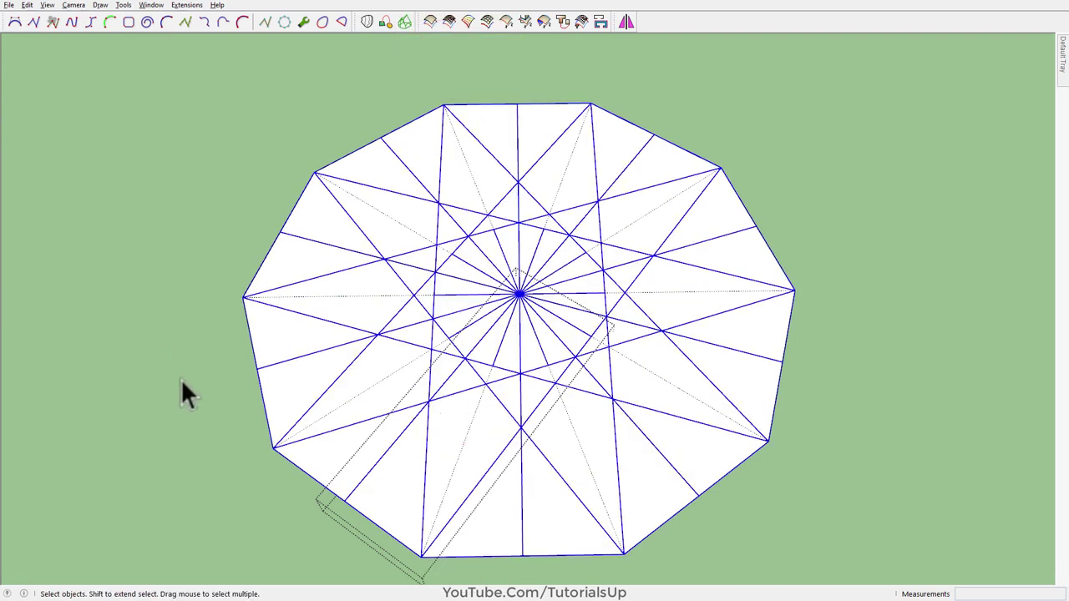
click(438, 486)
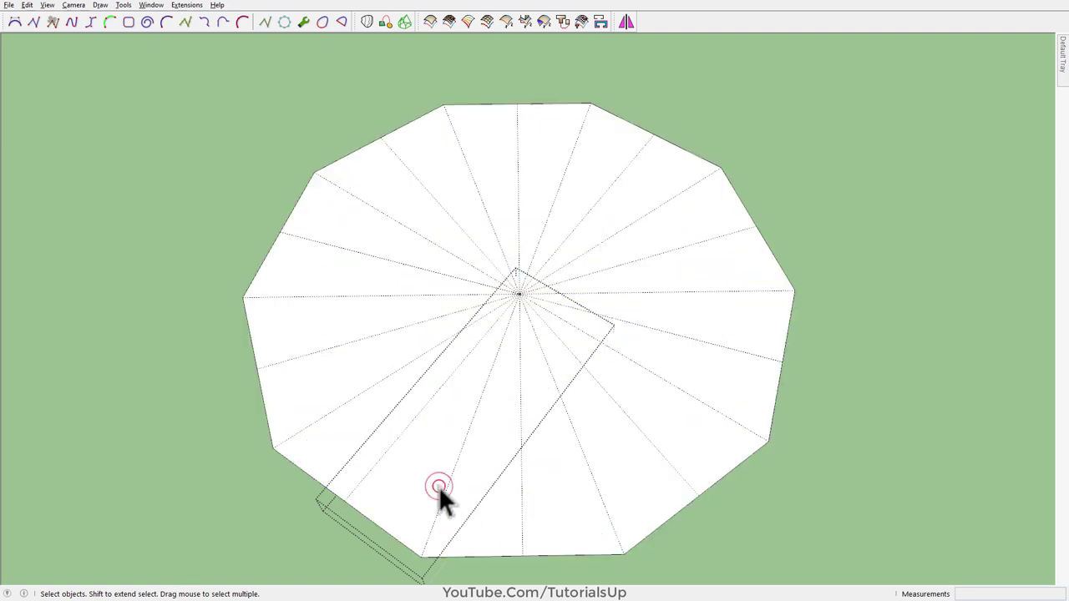
triple_click(448, 428)
Draw an F-Spline curve from the polygon centre that repeats around it as ten petals
click(448, 428)
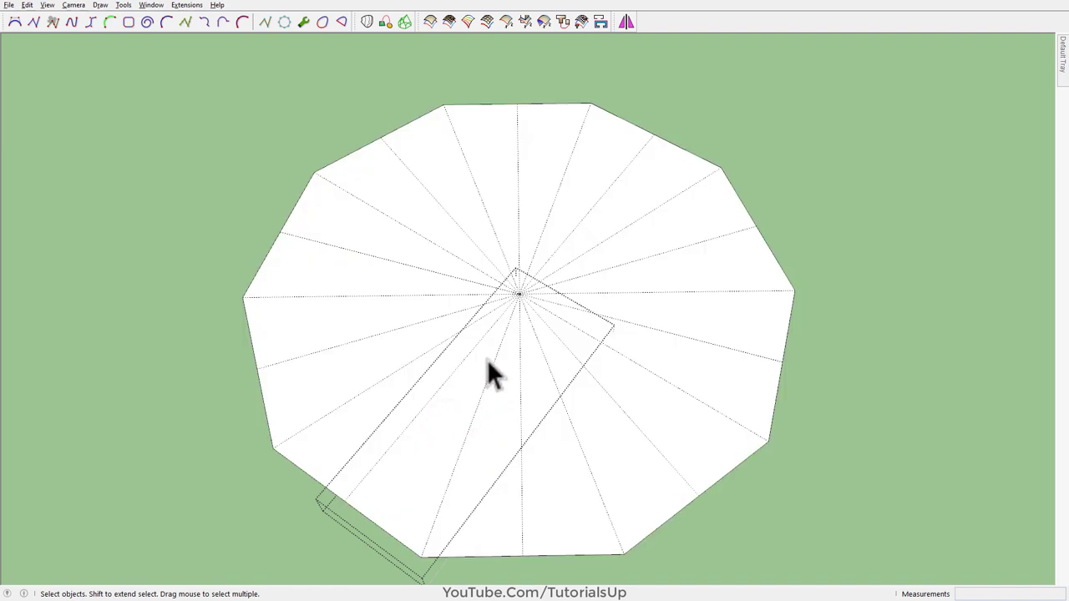
click(241, 21)
click(519, 294)
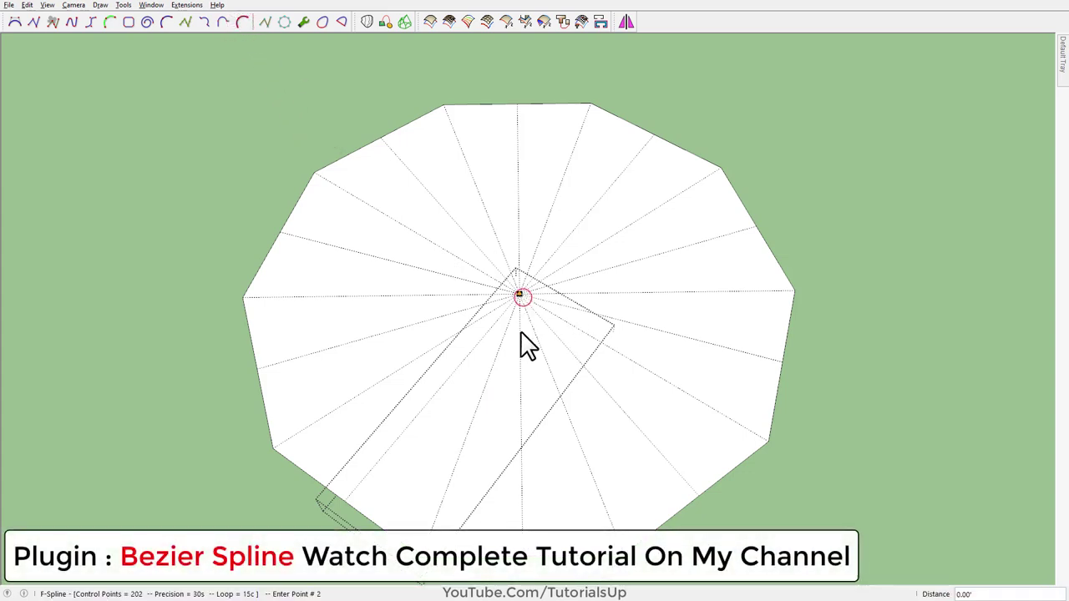
click(488, 379)
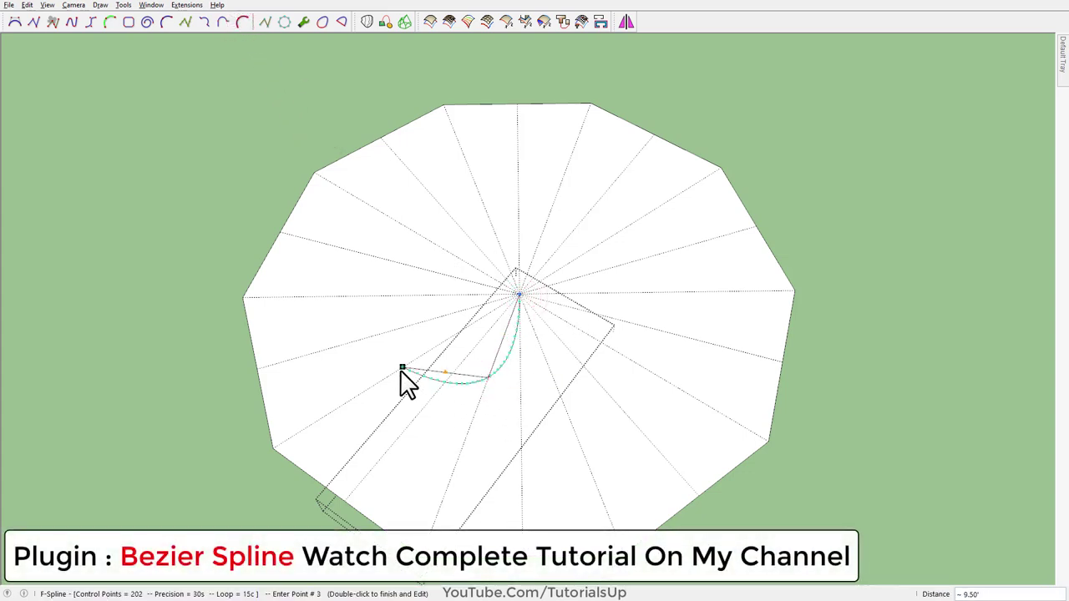
double_click(399, 373)
scroll(520, 301, up, 2)
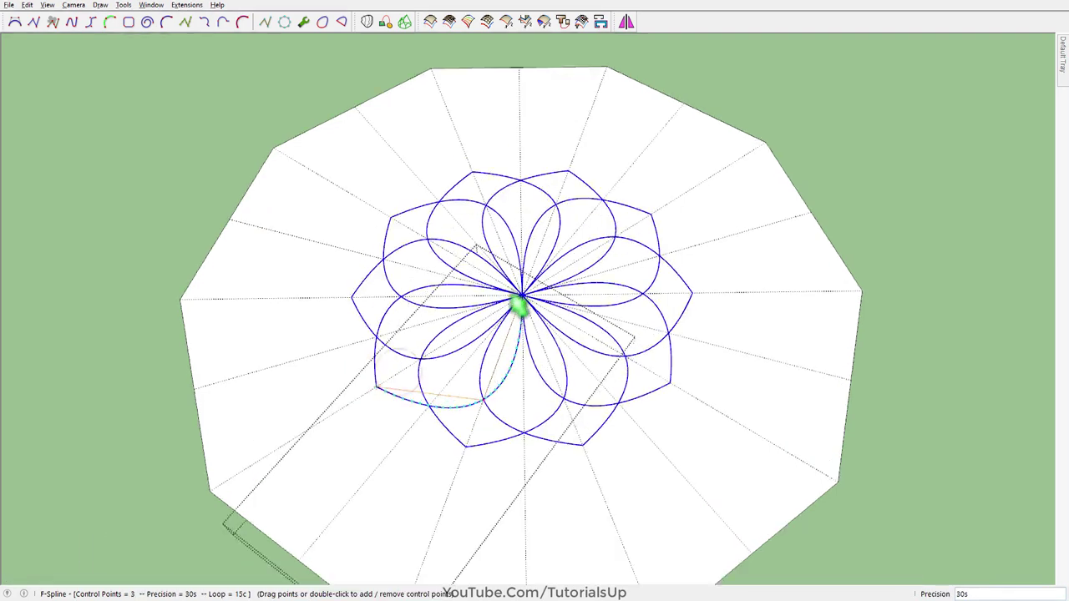
scroll(521, 300, up, 2)
Move and add control points to reshape the petals into pointed leaf outlines
mouse_move(473, 448)
mouse_down()
mouse_move(475, 460)
mouse_move(484, 429)
mouse_up()
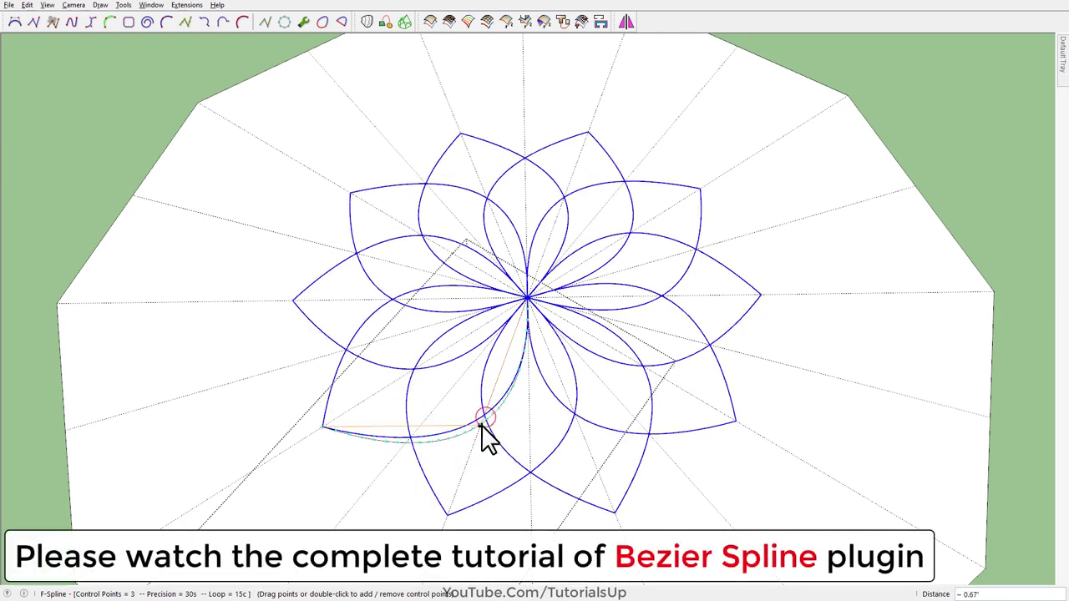
drag(484, 420, 474, 432)
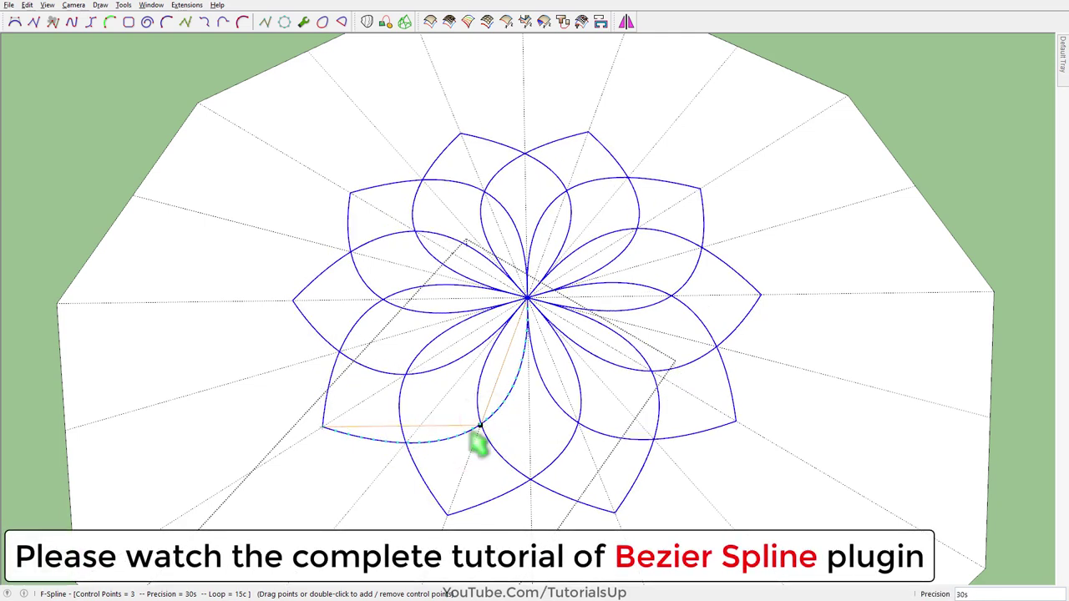
double_click(390, 427)
drag(488, 436, 507, 381)
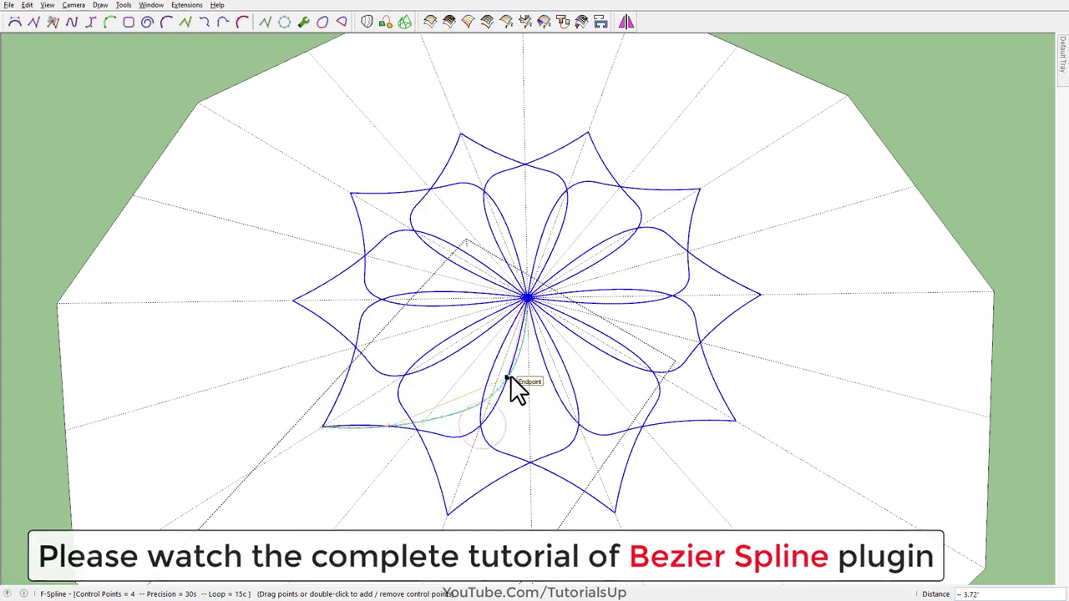
scroll(507, 381, up, 1)
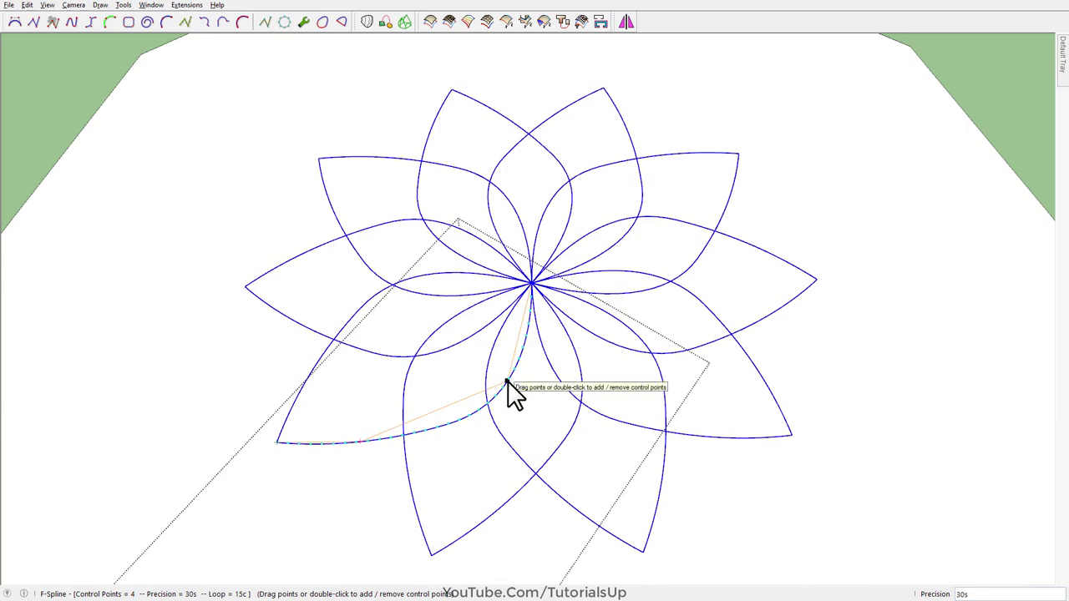
Drag the leaf's control point to sharpen the tips into a pointed star
scroll(522, 368, up, 2)
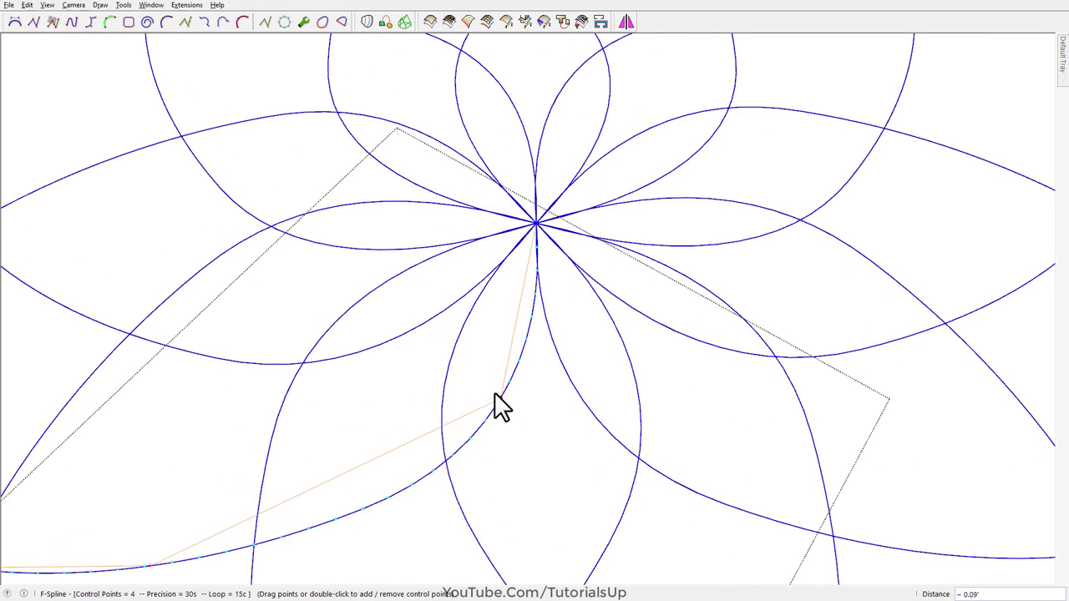
mouse_move(498, 407)
middle_down()
mouse_move(508, 281)
mouse_move(501, 454)
middle_up()
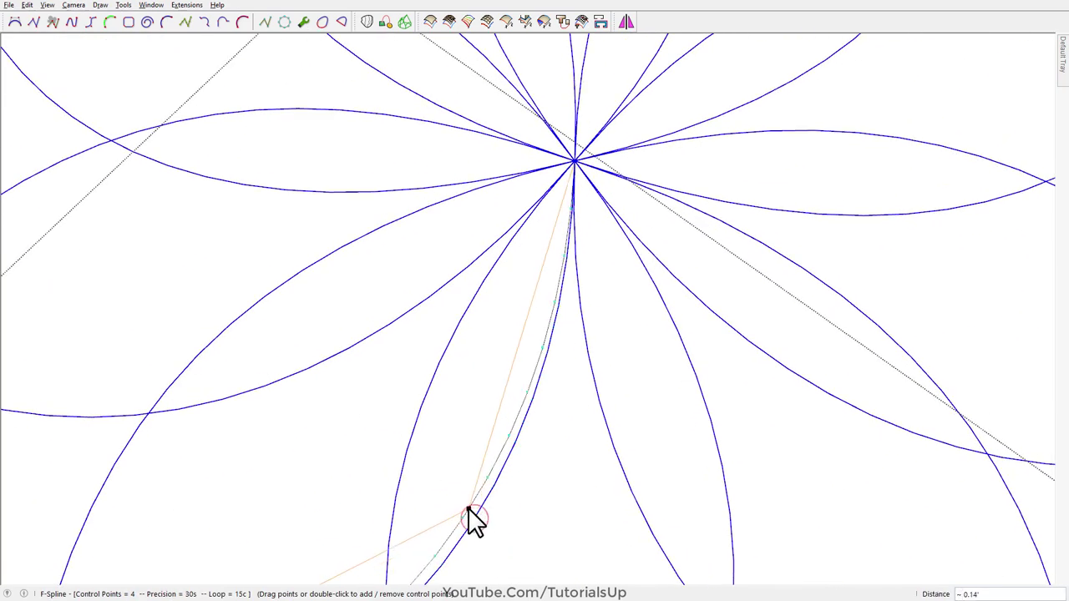
mouse_move(473, 519)
middle_down()
mouse_move(561, 322)
mouse_move(626, 238)
mouse_move(484, 439)
mouse_move(388, 471)
mouse_move(389, 460)
middle_up()
mouse_move(413, 393)
middle_down()
mouse_move(470, 427)
mouse_move(584, 303)
mouse_move(398, 406)
mouse_move(398, 460)
mouse_move(589, 226)
middle_up()
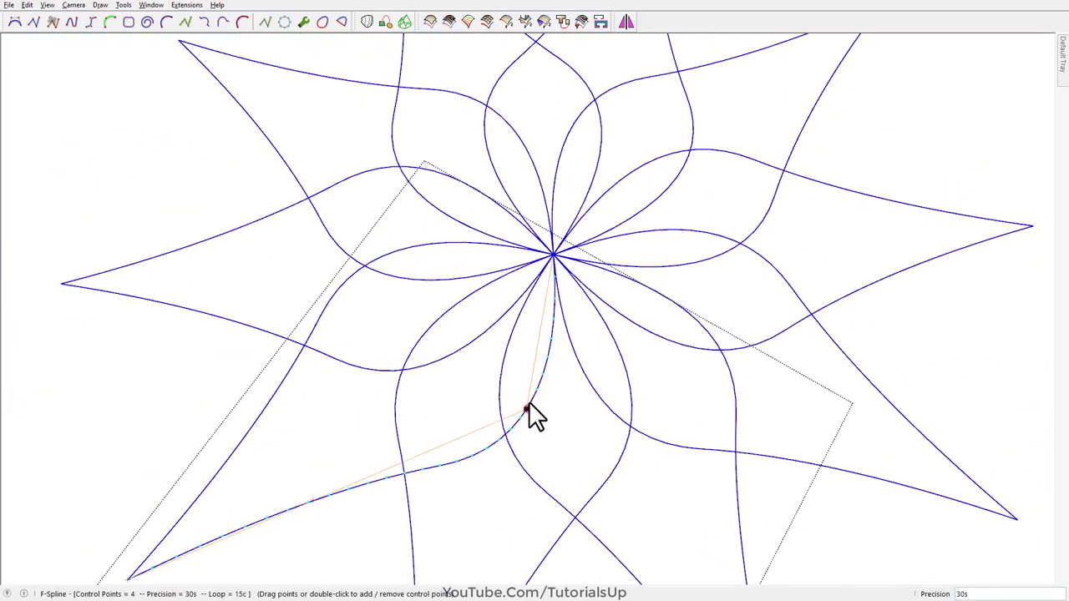
mouse_move(530, 406)
middle_down()
mouse_move(576, 429)
mouse_move(615, 362)
mouse_move(524, 468)
mouse_move(446, 406)
mouse_move(544, 329)
mouse_move(500, 459)
mouse_move(507, 387)
middle_up()
scroll(501, 386, up, 3)
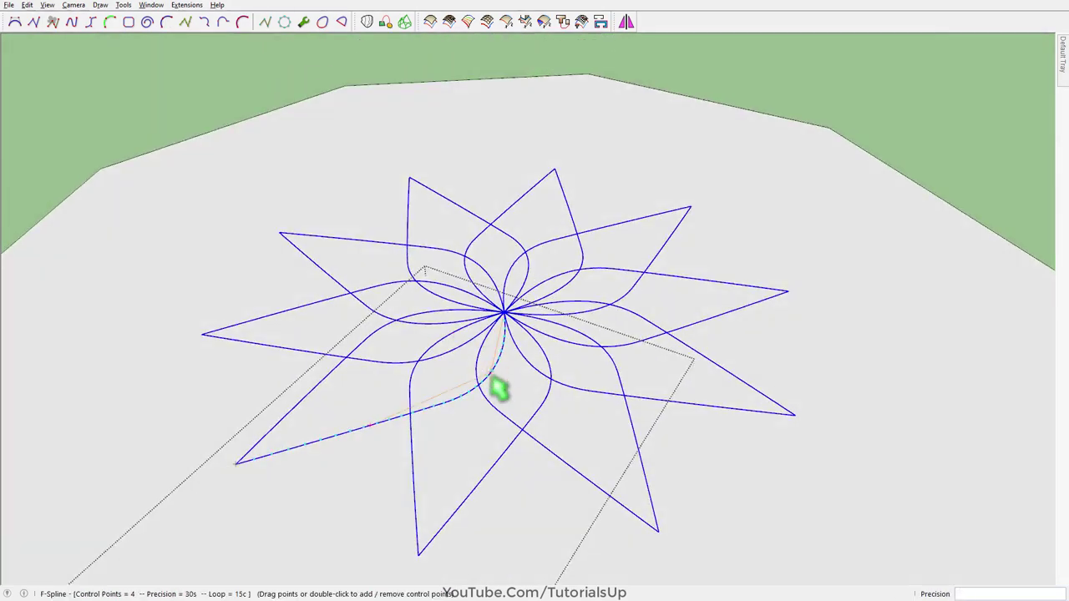
scroll(501, 390, up, 3)
scroll(500, 414, up, 3)
Lift the leaf centre point off the ground and delete the decagon floor
mouse_move(497, 428)
middle_down()
mouse_move(353, 499)
mouse_move(406, 561)
mouse_move(511, 309)
mouse_move(473, 387)
mouse_move(482, 388)
middle_up()
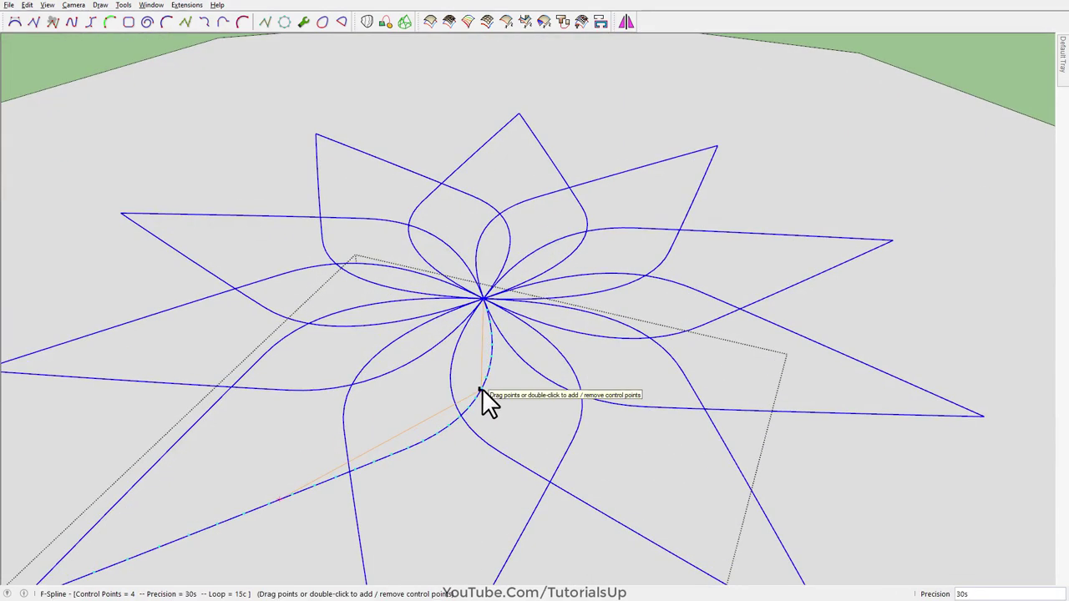
scroll(482, 359, down, 2)
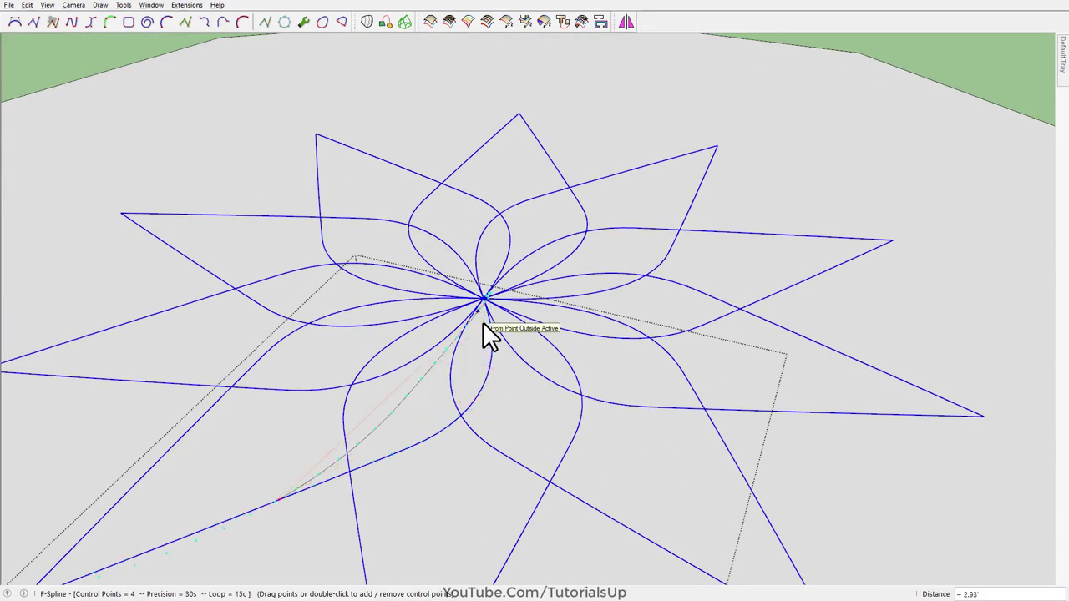
scroll(482, 322, down, 3)
mouse_move(483, 322)
middle_down()
mouse_move(506, 346)
mouse_move(455, 304)
mouse_move(470, 258)
mouse_move(430, 422)
mouse_move(464, 342)
mouse_move(406, 375)
middle_up()
triple_click(429, 422)
key(Delete)
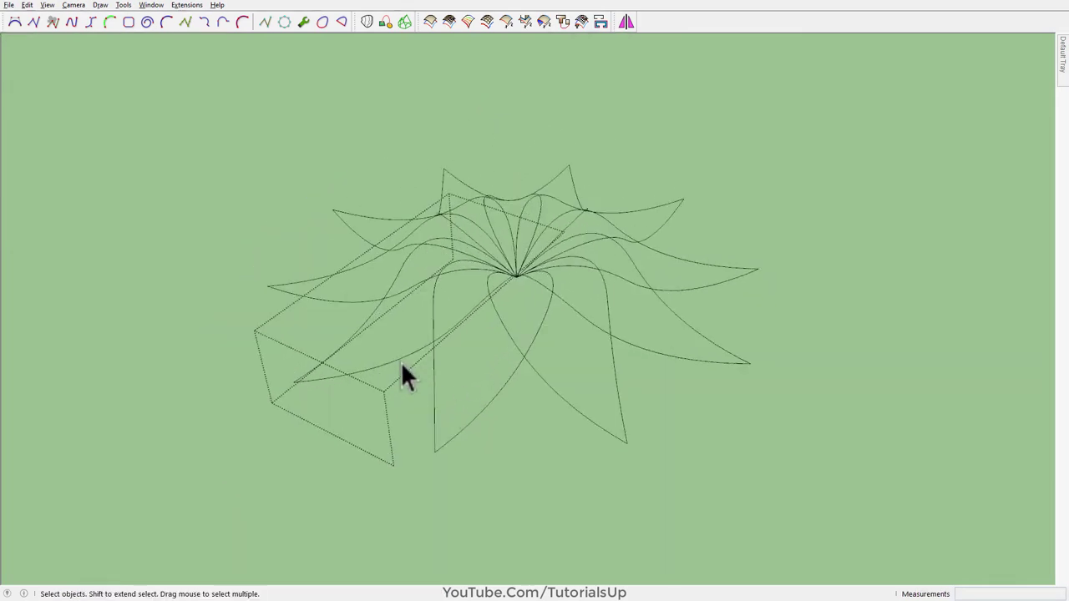
Select all leaf curves and move the spline's apex control point to reshape every leaf
triple_click(393, 374)
scroll(394, 334, up, 3)
click(264, 21)
mouse_move(334, 250)
middle_down()
mouse_move(393, 454)
mouse_move(484, 105)
mouse_move(568, 334)
mouse_move(384, 439)
mouse_move(410, 370)
mouse_move(931, 441)
mouse_move(746, 141)
mouse_move(634, 468)
mouse_move(685, 410)
mouse_move(205, 389)
mouse_move(518, 428)
mouse_move(477, 410)
mouse_move(429, 472)
mouse_move(678, 239)
mouse_move(511, 350)
mouse_move(568, 342)
mouse_move(506, 91)
mouse_move(520, 344)
middle_up()
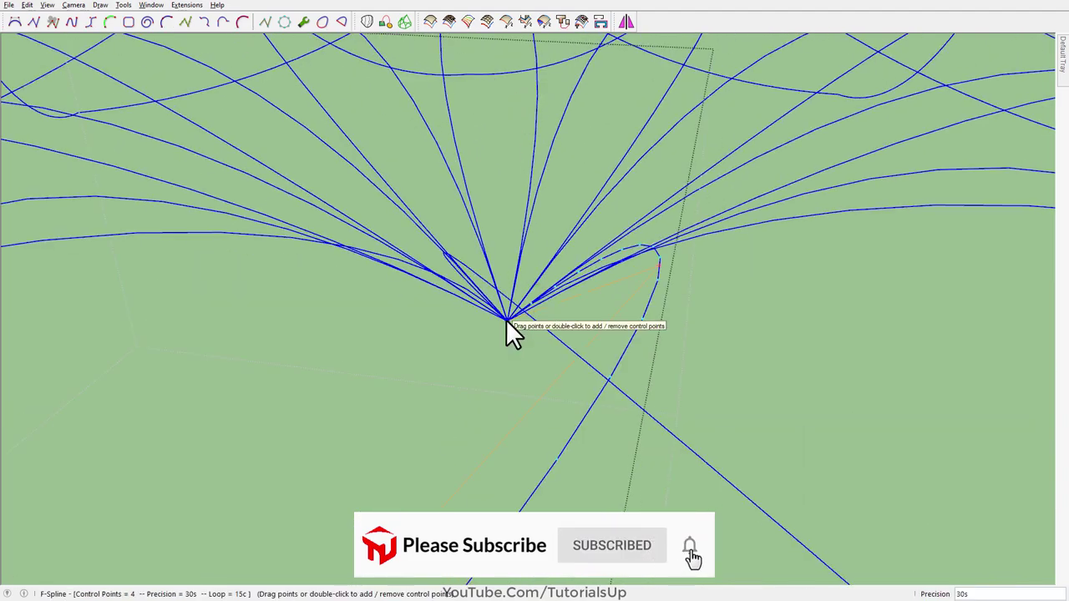
mouse_move(515, 197)
middle_down()
mouse_move(534, 357)
mouse_move(553, 329)
mouse_move(543, 293)
mouse_move(504, 272)
mouse_move(510, 318)
middle_up()
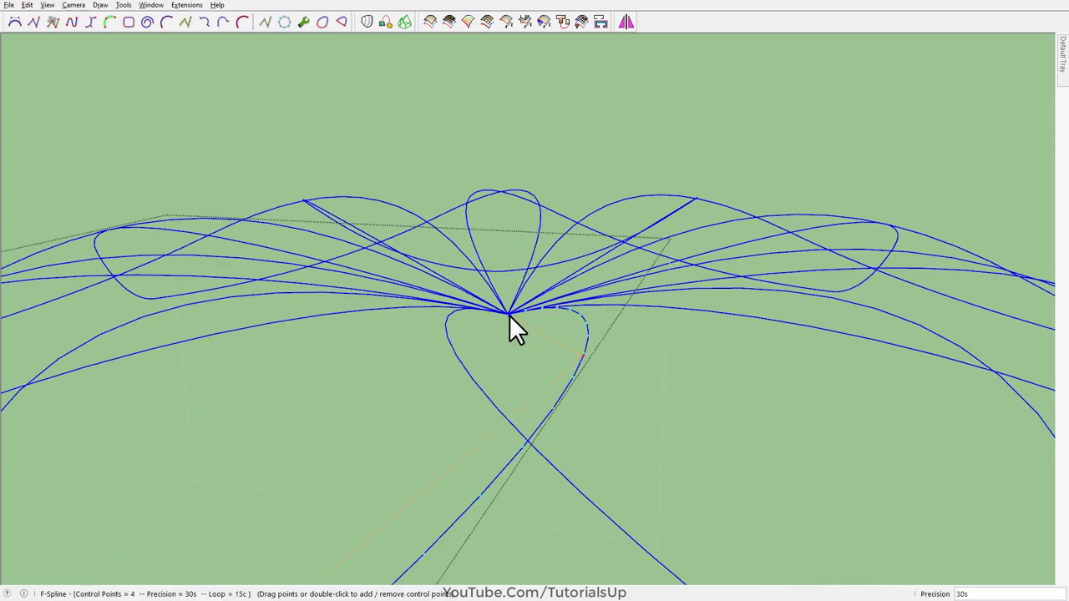
click(506, 315)
mouse_move(506, 334)
mouse_down()
mouse_move(506, 312)
mouse_move(516, 343)
mouse_up()
mouse_move(516, 342)
middle_down()
mouse_move(518, 239)
mouse_move(535, 363)
mouse_move(509, 353)
mouse_move(500, 190)
mouse_move(489, 377)
mouse_move(317, 480)
mouse_move(381, 345)
mouse_move(470, 343)
mouse_move(358, 125)
mouse_move(399, 309)
mouse_move(382, 284)
mouse_move(410, 243)
mouse_move(449, 262)
mouse_move(236, 537)
middle_up()
Orbit and zoom around the canopy to inspect the reshaped leaves from several angles
scroll(383, 284, up, 3)
scroll(459, 305, up, 2)
scroll(473, 275, up, 2)
scroll(415, 209, up, 2)
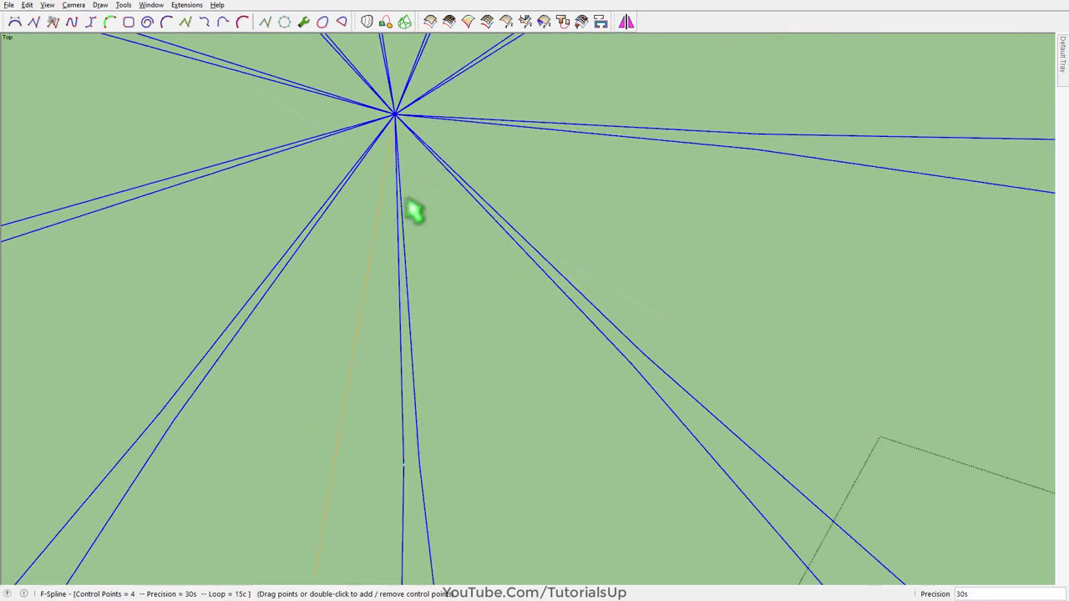
scroll(423, 177, up, 2)
mouse_move(424, 175)
middle_down()
mouse_move(401, 334)
mouse_move(299, 203)
mouse_move(305, 287)
middle_up()
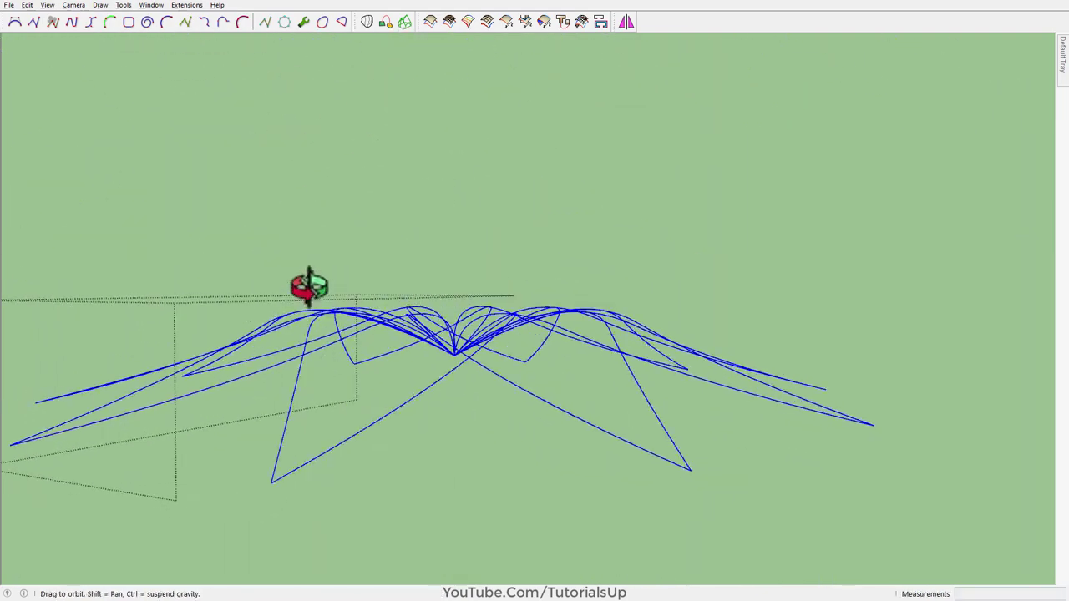
scroll(516, 357, down, 3)
scroll(406, 346, up, 2)
mouse_move(406, 345)
middle_down()
mouse_move(656, 370)
mouse_move(276, 428)
mouse_move(434, 405)
middle_up()
scroll(336, 432, up, 2)
middle_drag(337, 432, 408, 358)
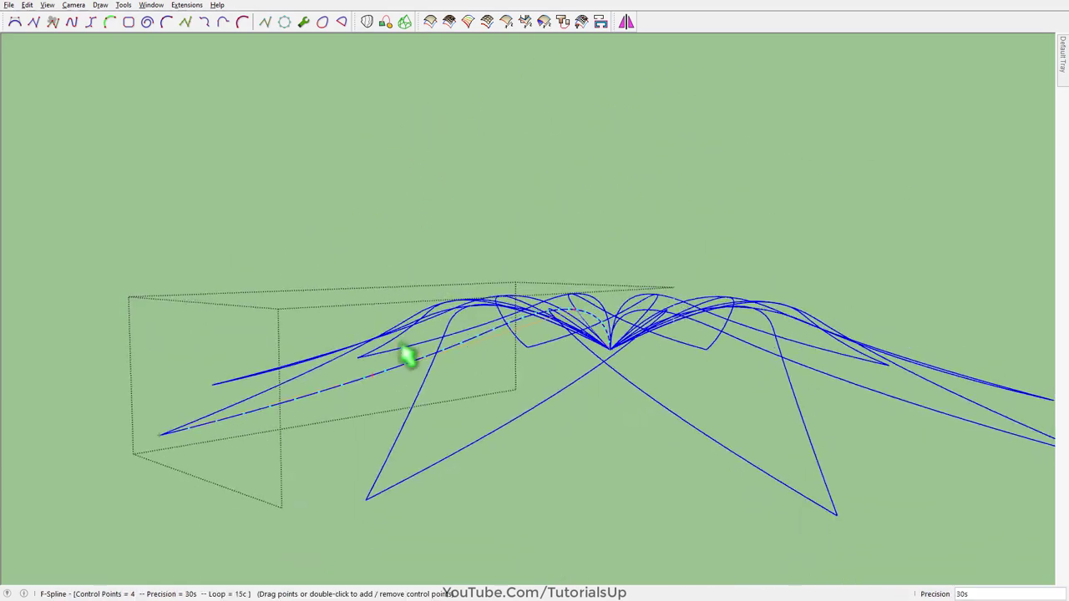
scroll(380, 401, up, 1)
mouse_move(373, 401)
middle_down()
mouse_move(382, 315)
mouse_move(540, 282)
mouse_move(557, 324)
mouse_move(430, 389)
middle_up()
scroll(459, 301, down, 2)
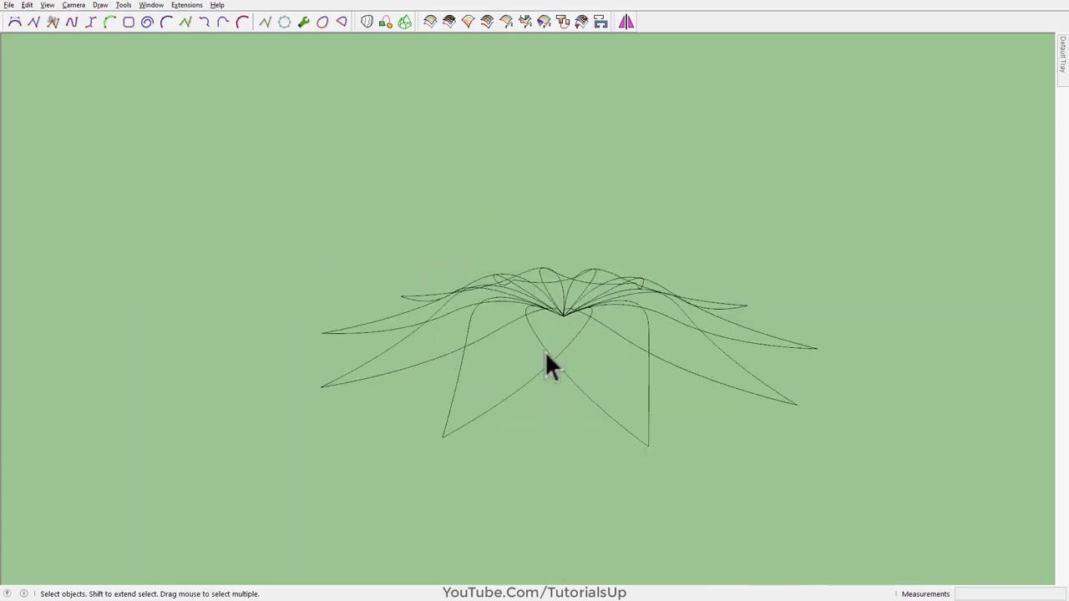
Cancel scaling, view the curves from near the top, and select every leaf curve group with Ctrl+A
scroll(546, 363, up, 2)
key(ctrl+a)
key(s)
key(space)
mouse_move(565, 279)
middle_down()
mouse_move(742, 269)
mouse_move(260, 490)
mouse_move(547, 467)
mouse_move(639, 59)
mouse_move(484, 306)
mouse_move(494, 139)
mouse_move(635, 265)
mouse_move(429, 453)
mouse_move(492, 142)
mouse_move(627, 114)
mouse_move(506, 368)
middle_up()
scroll(485, 305, up, 3)
scroll(493, 139, down, 3)
scroll(506, 368, up, 2)
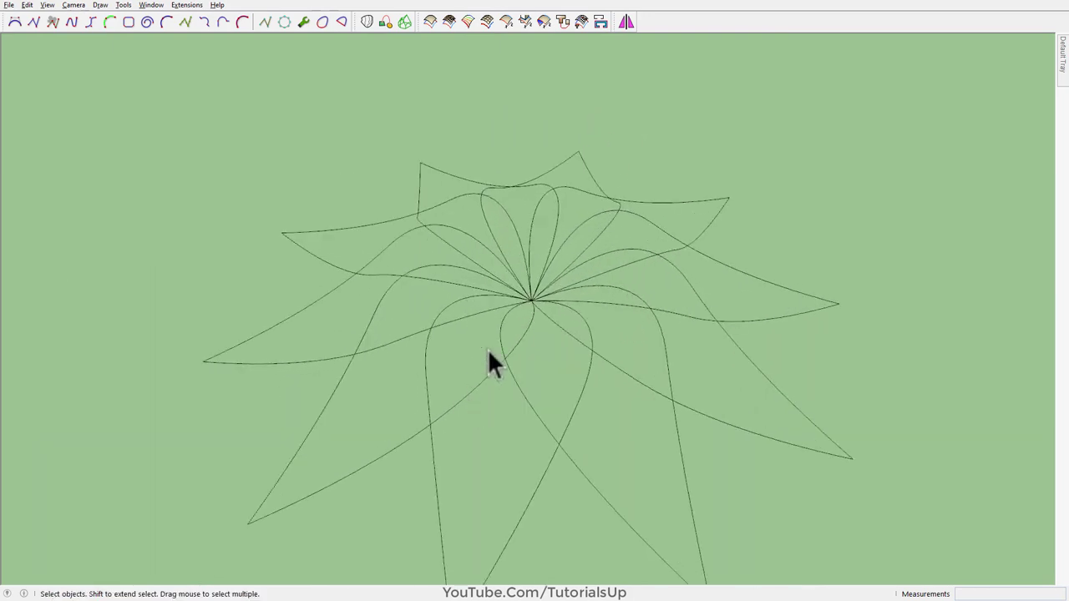
scroll(506, 360, down, 2)
scroll(643, 382, up, 1)
drag(642, 382, 471, 270)
click(822, 500)
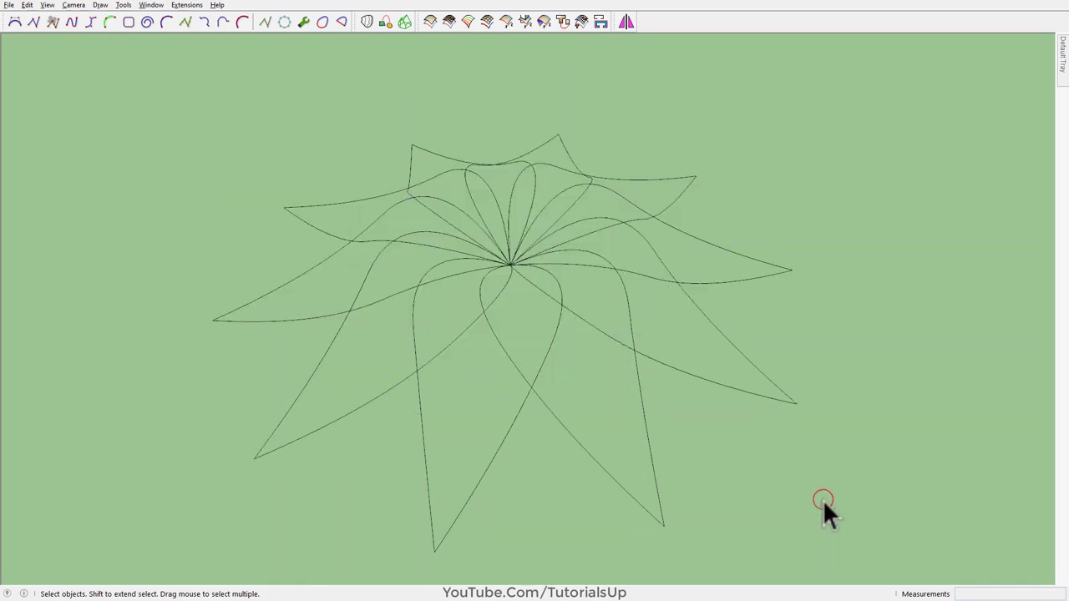
key(ctrl+a)
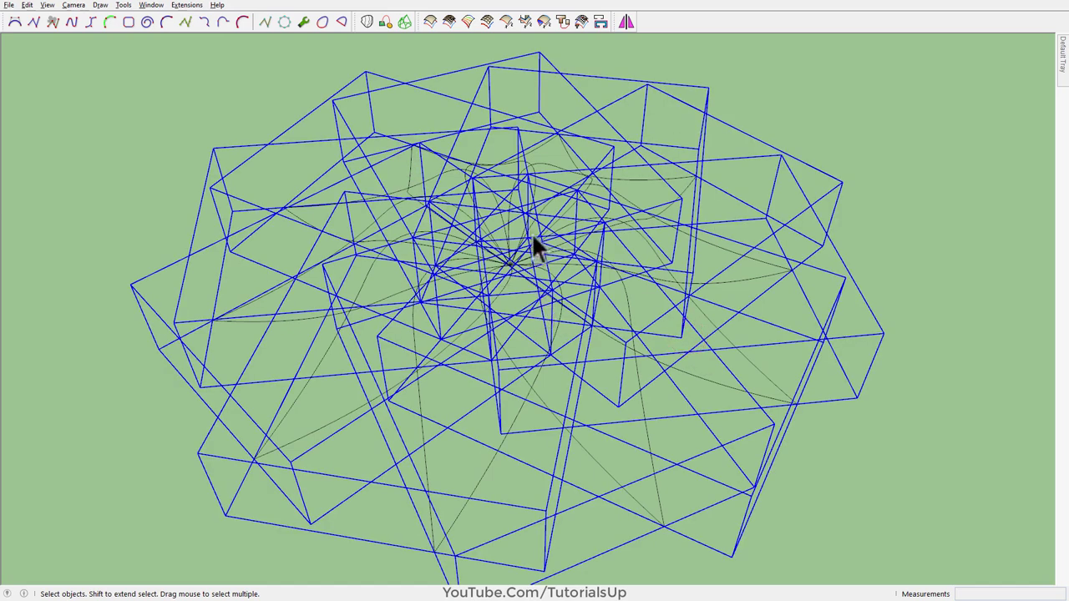
Explode the selected curve groups four times until no nested groups remain
right_click(526, 231)
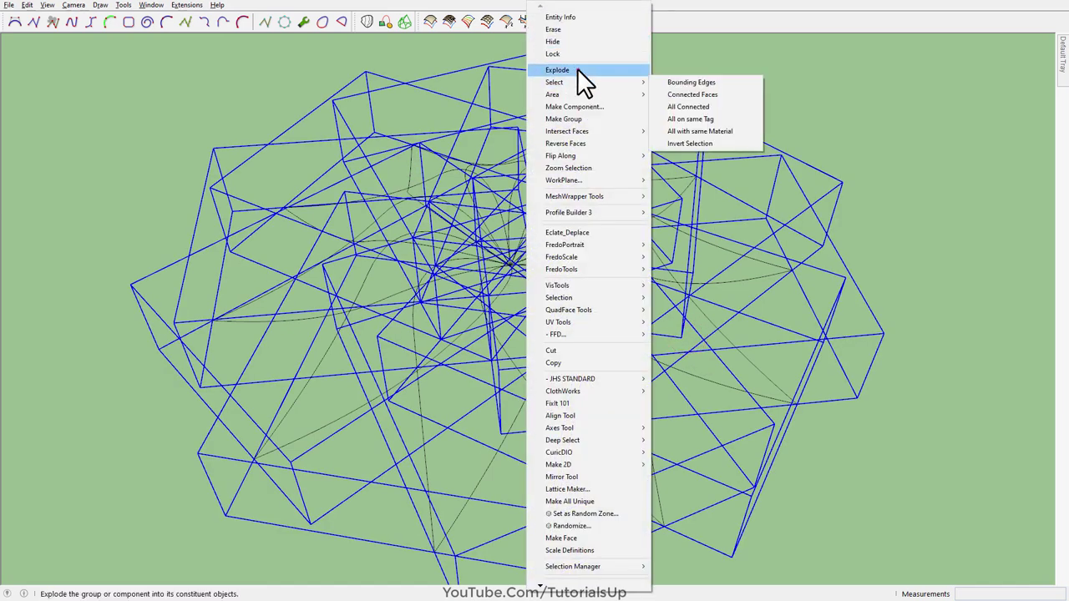
click(577, 70)
right_click(547, 269)
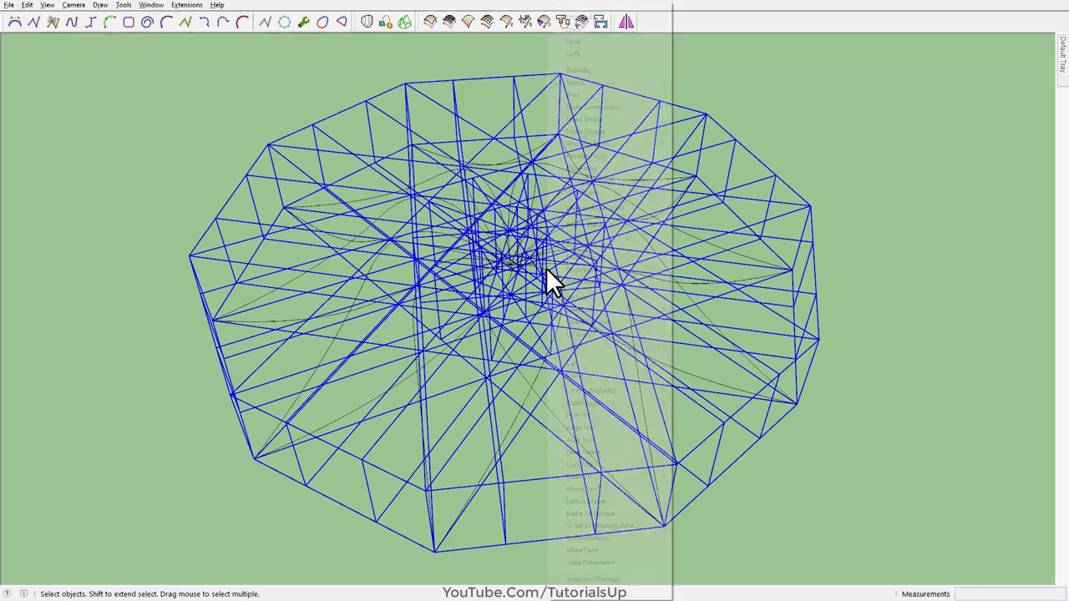
click(599, 70)
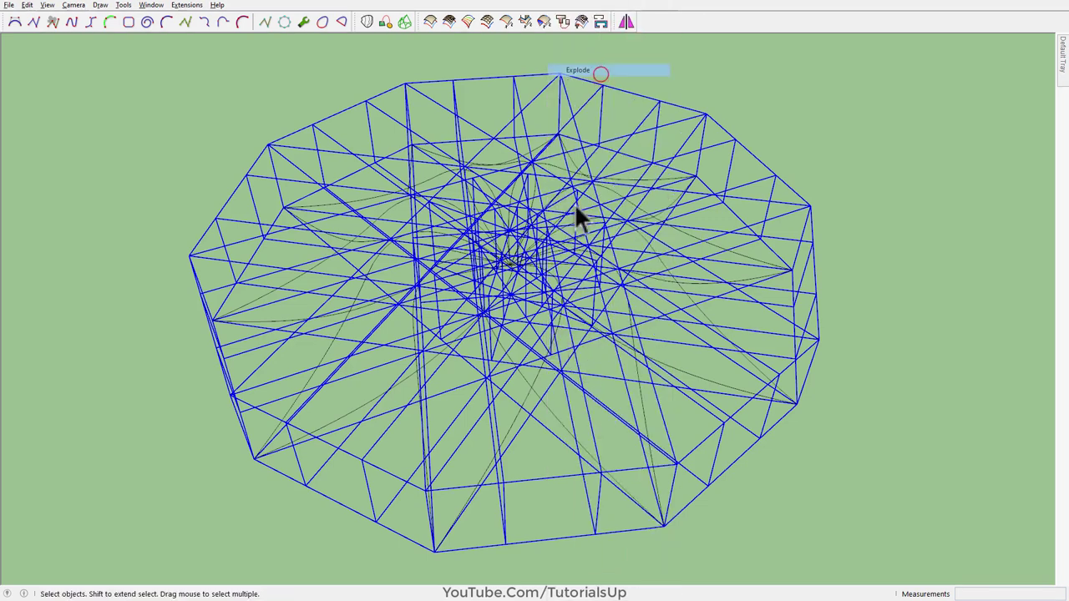
right_click(557, 281)
click(596, 71)
right_click(560, 290)
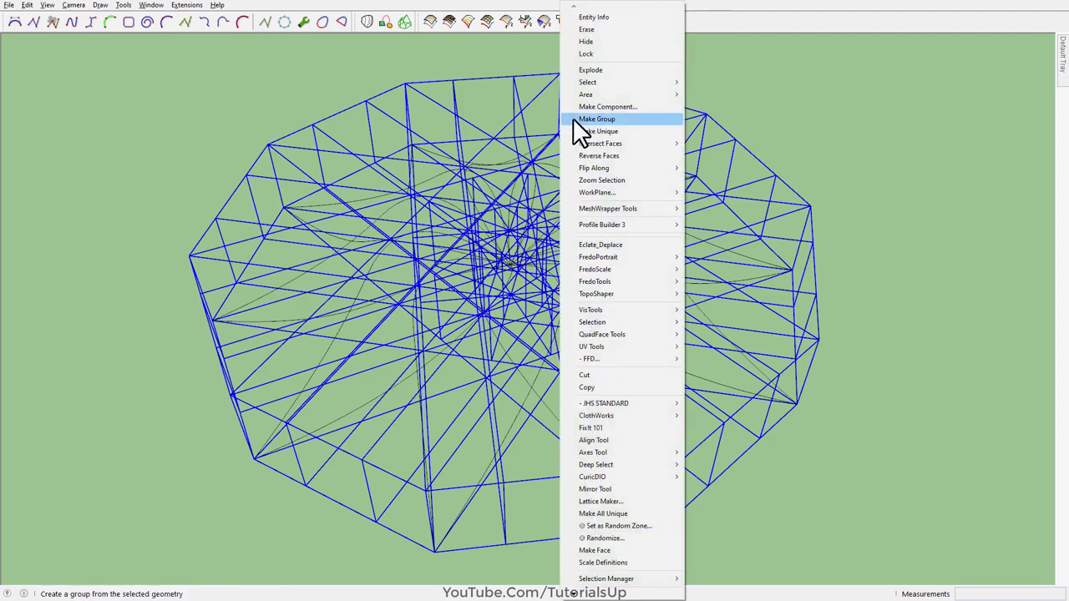
click(595, 70)
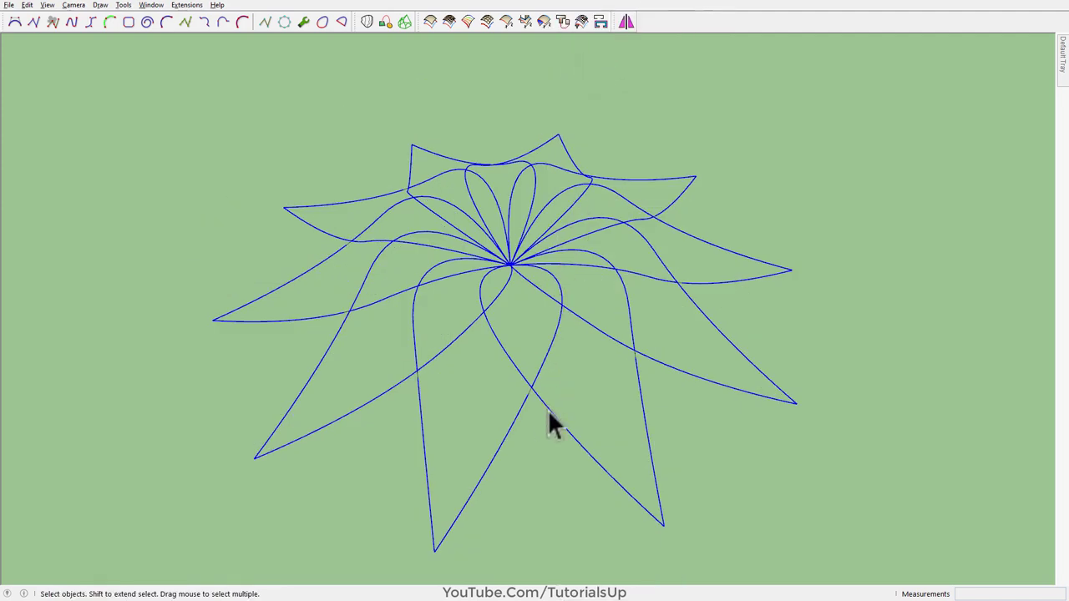
Re-divide a selected lower leaf edge with the Polyline Segmentor, confirming its segment count
click(481, 472)
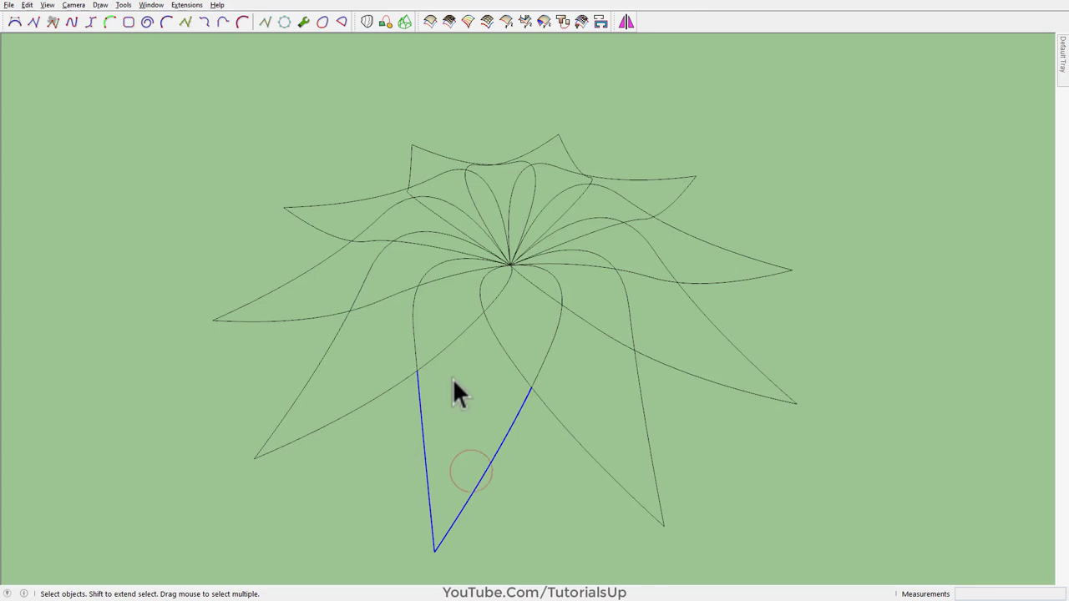
middle_drag(489, 358, 412, 453)
scroll(412, 453, up, 3)
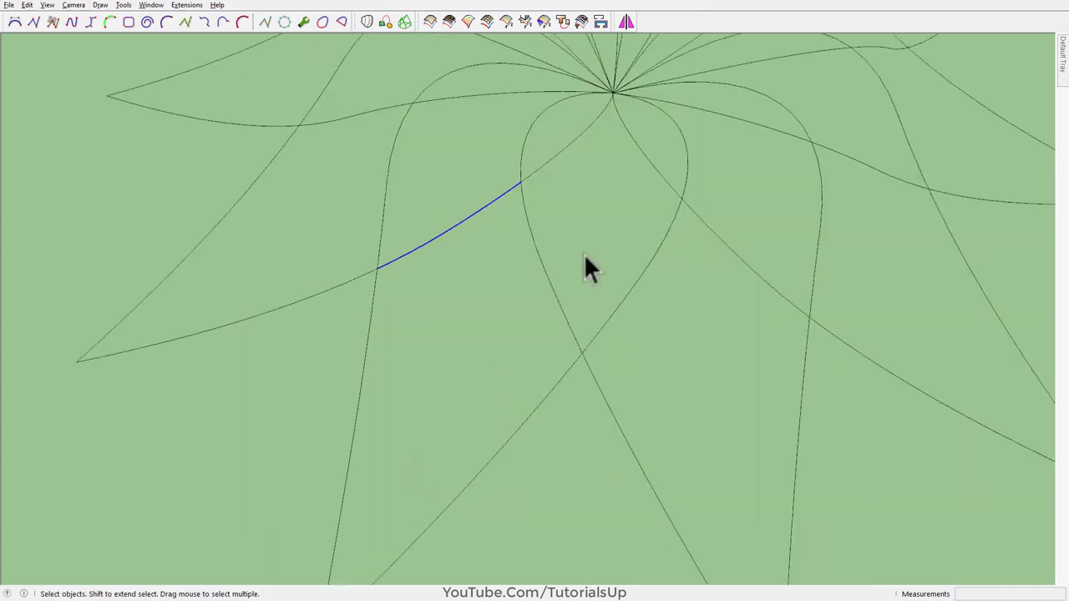
mouse_move(585, 267)
middle_down()
mouse_move(554, 375)
mouse_move(507, 409)
middle_up()
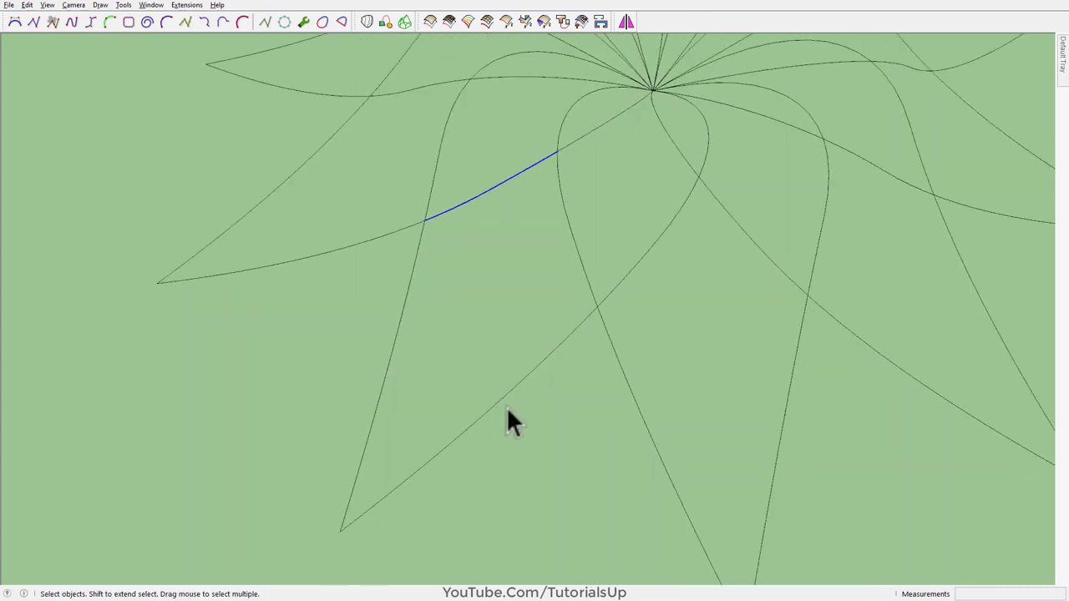
right_click(538, 371)
mouse_move(585, 381)
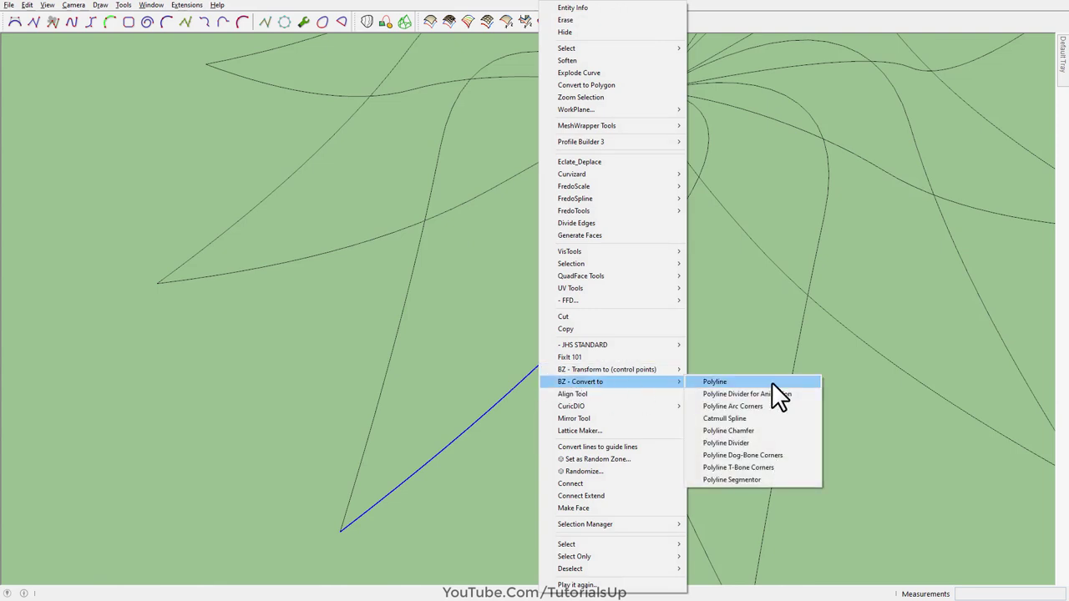
click(775, 479)
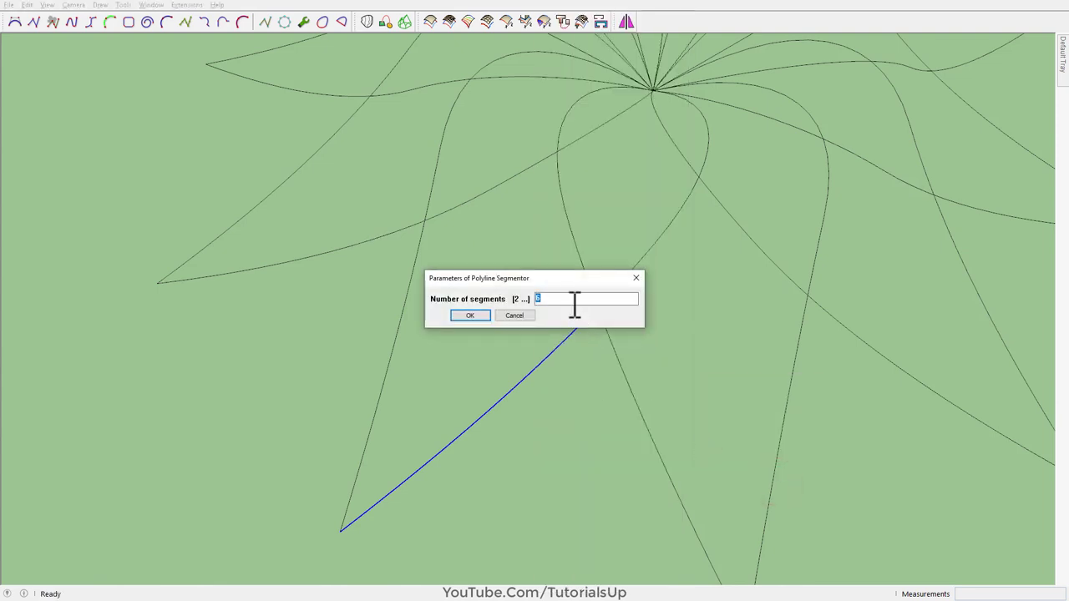
click(481, 315)
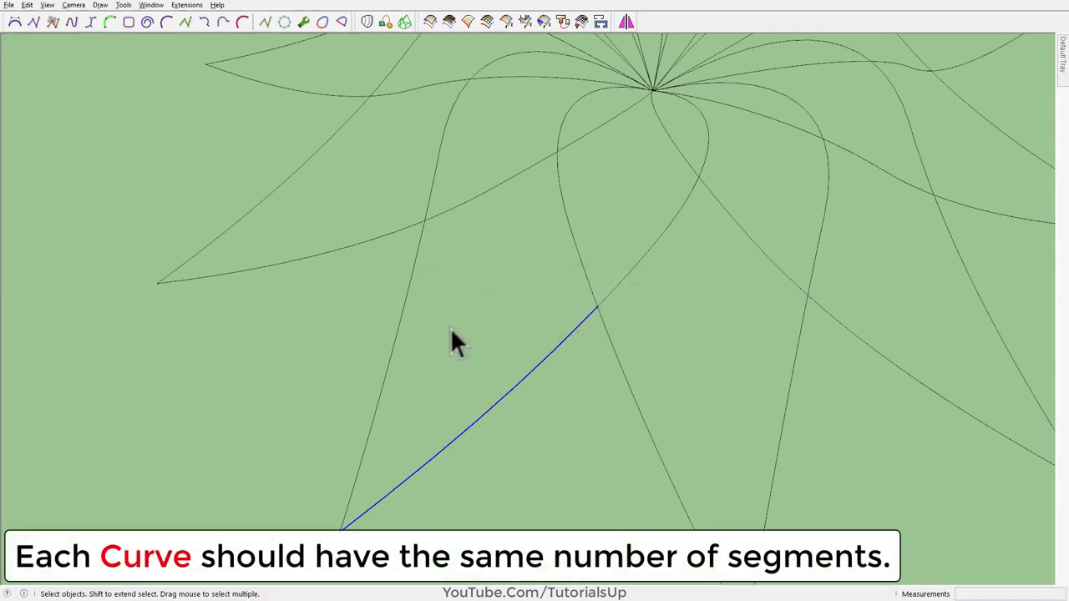
Keep the Entity Info panel open and convert the steep lower-left curve to 6 segments
click(387, 363)
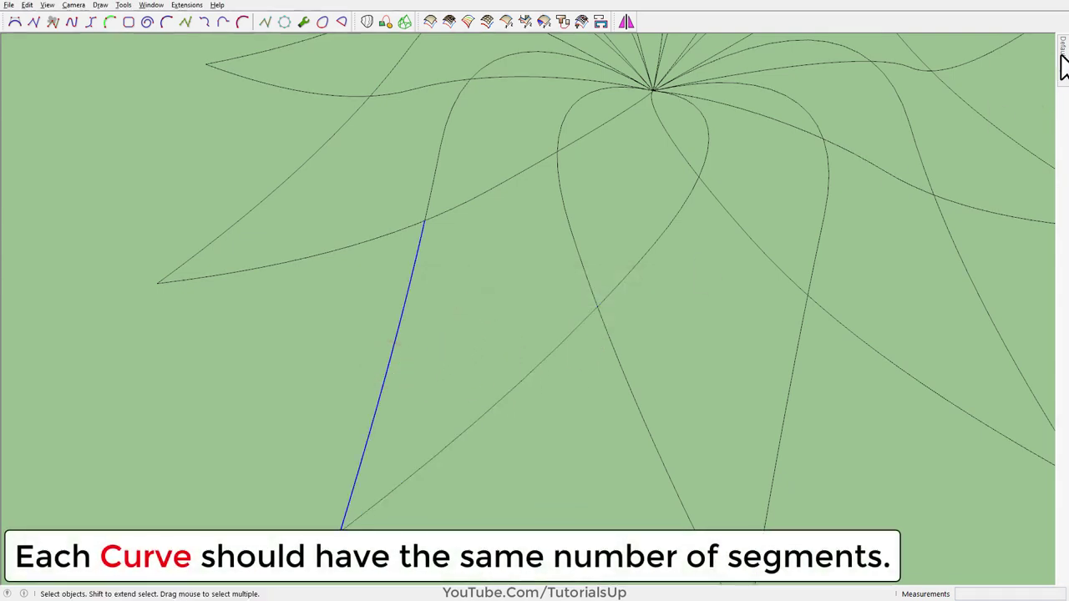
click(1040, 38)
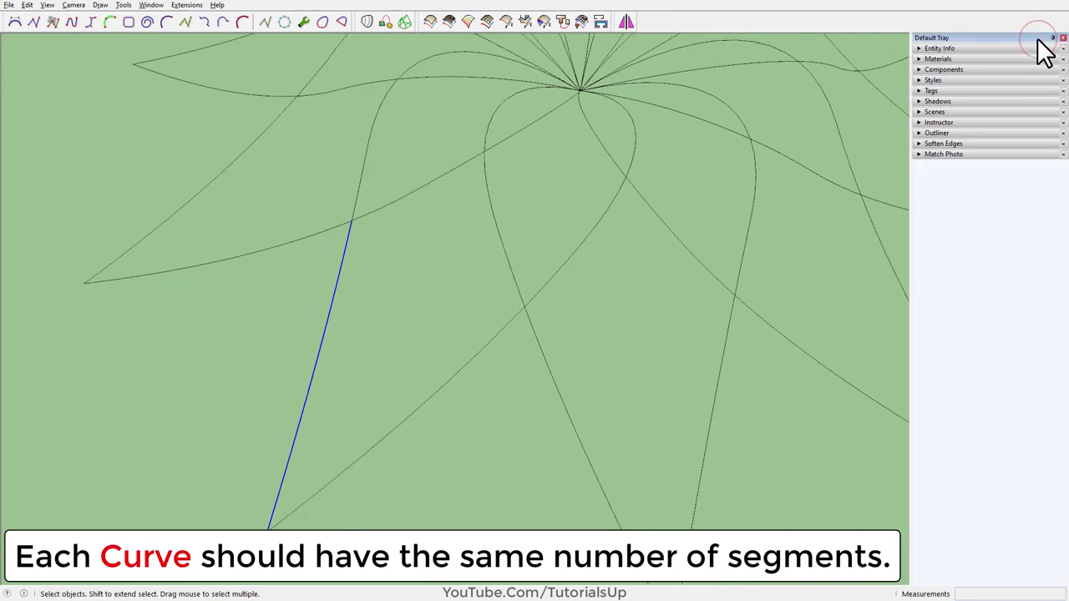
click(978, 48)
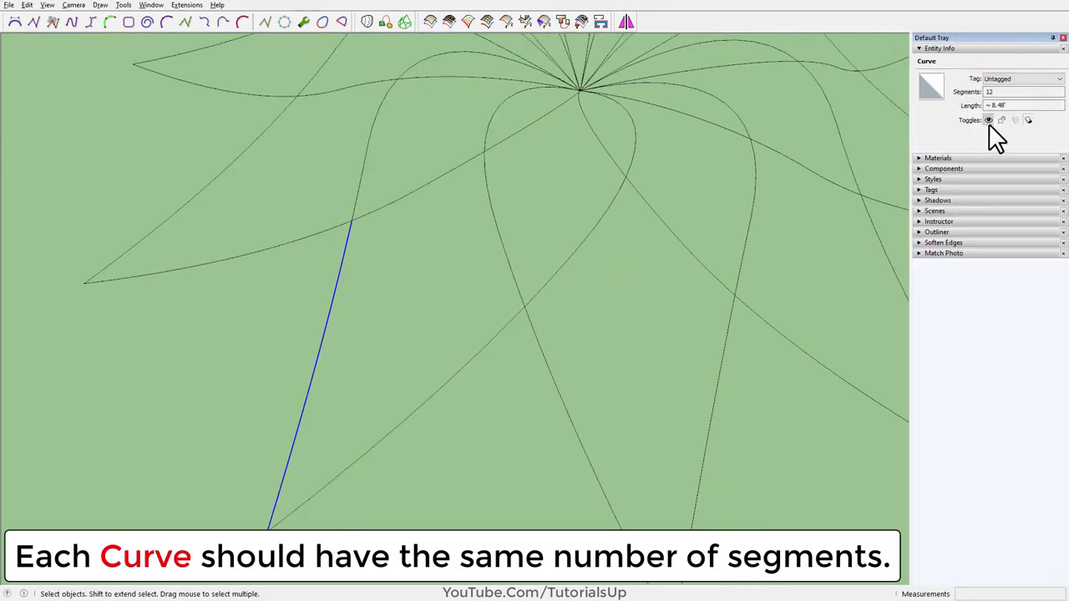
click(451, 372)
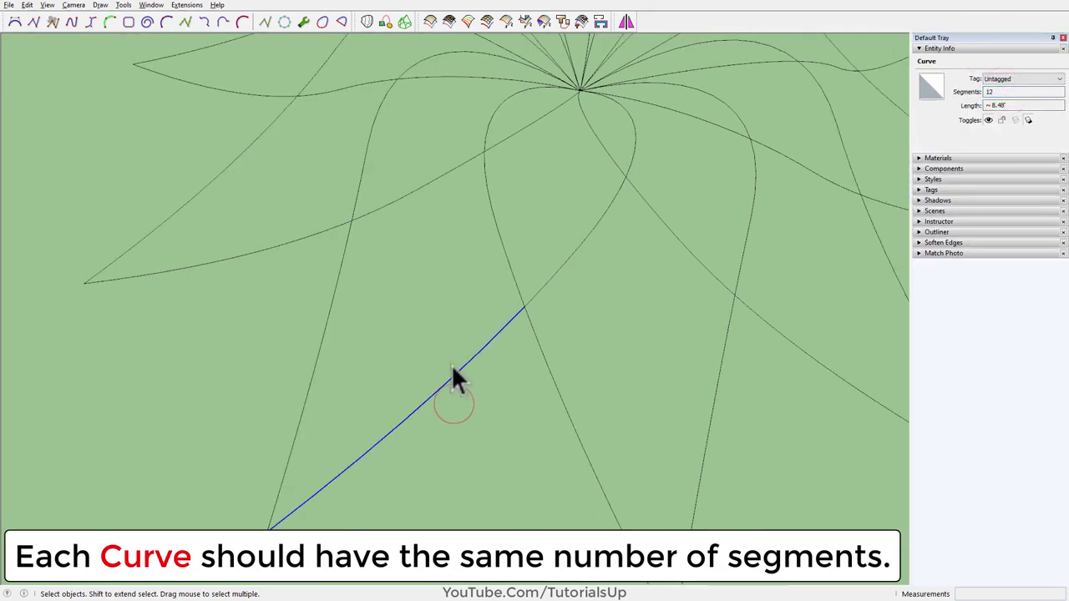
click(305, 342)
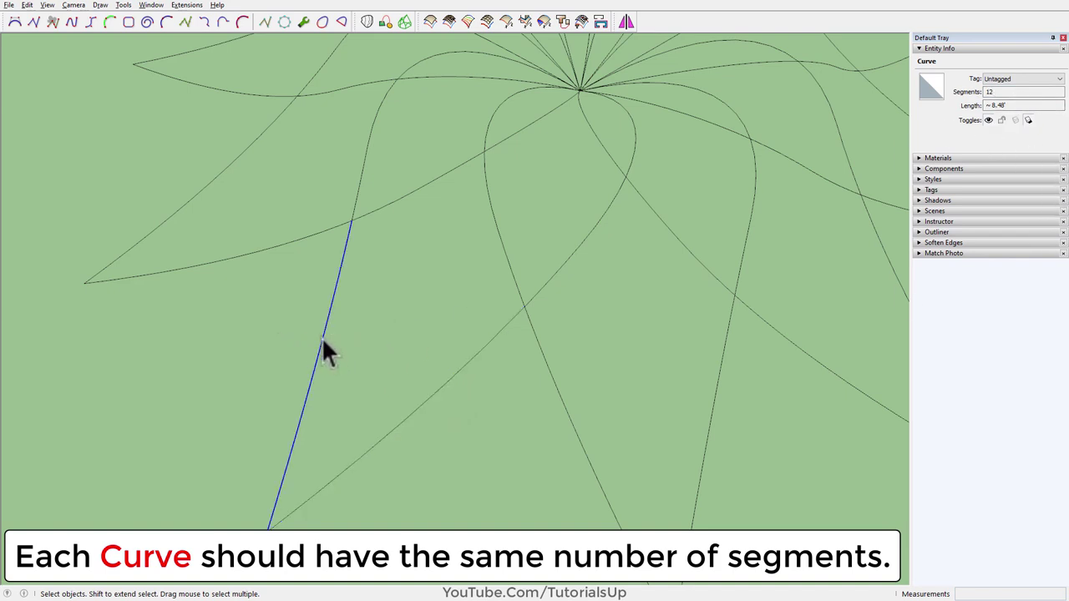
right_click(322, 337)
mouse_move(401, 381)
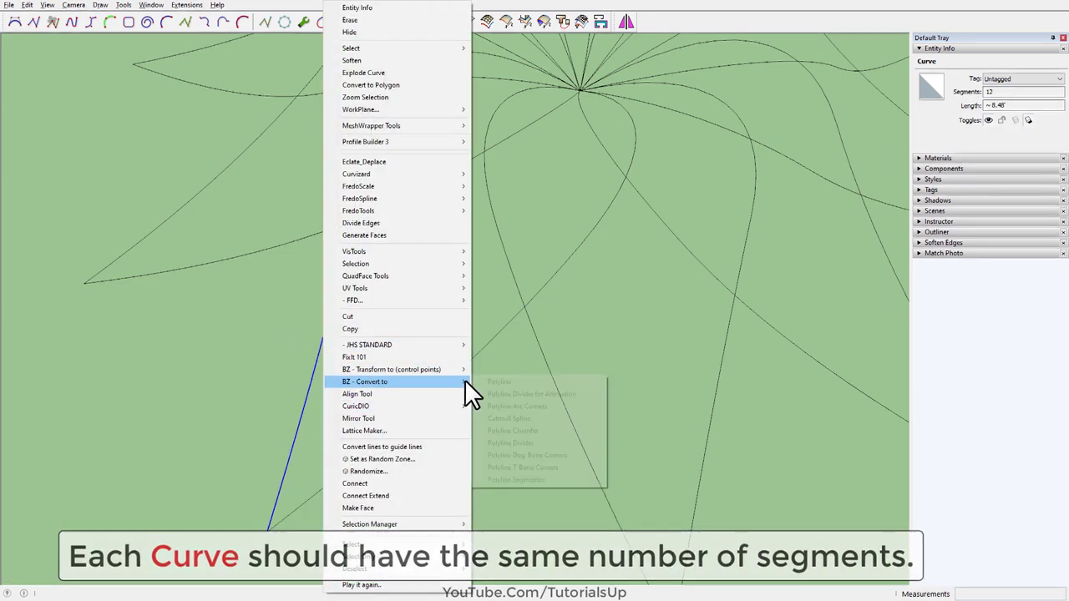
click(552, 480)
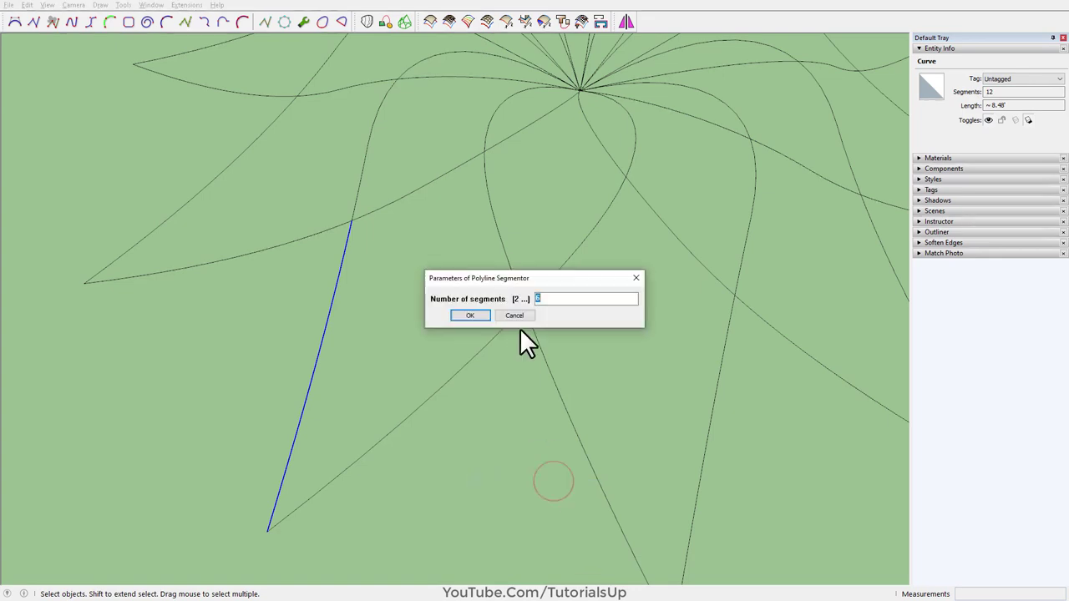
click(460, 317)
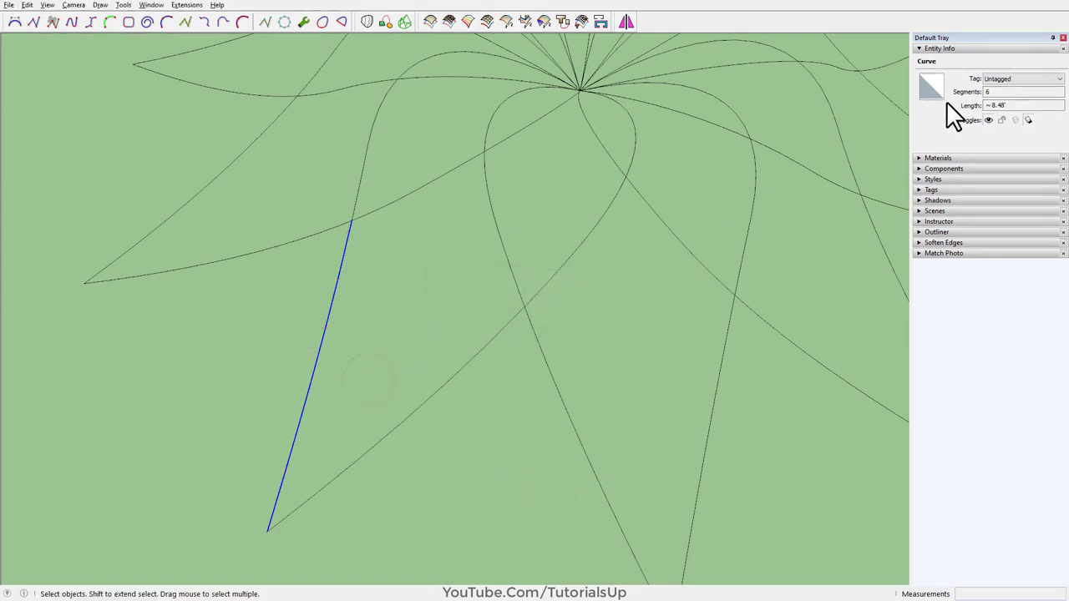
scroll(333, 479, up, 2)
Re-divide the left, lower and upper curves at the star centre into 6 segments each
middle_drag(333, 480, 460, 326)
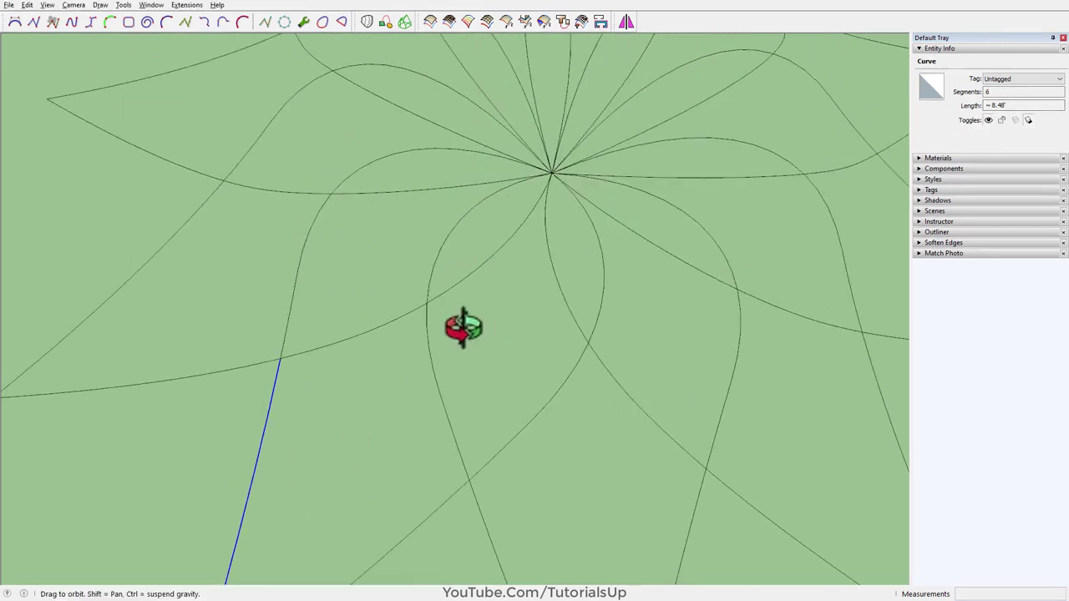
scroll(526, 414, up, 2)
click(319, 319)
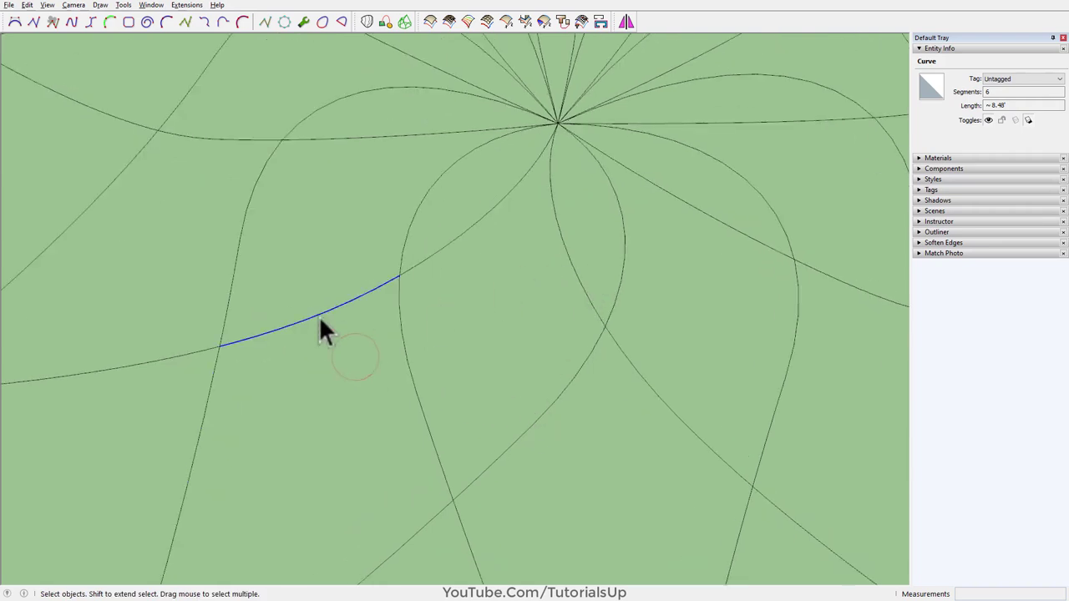
right_click(318, 317)
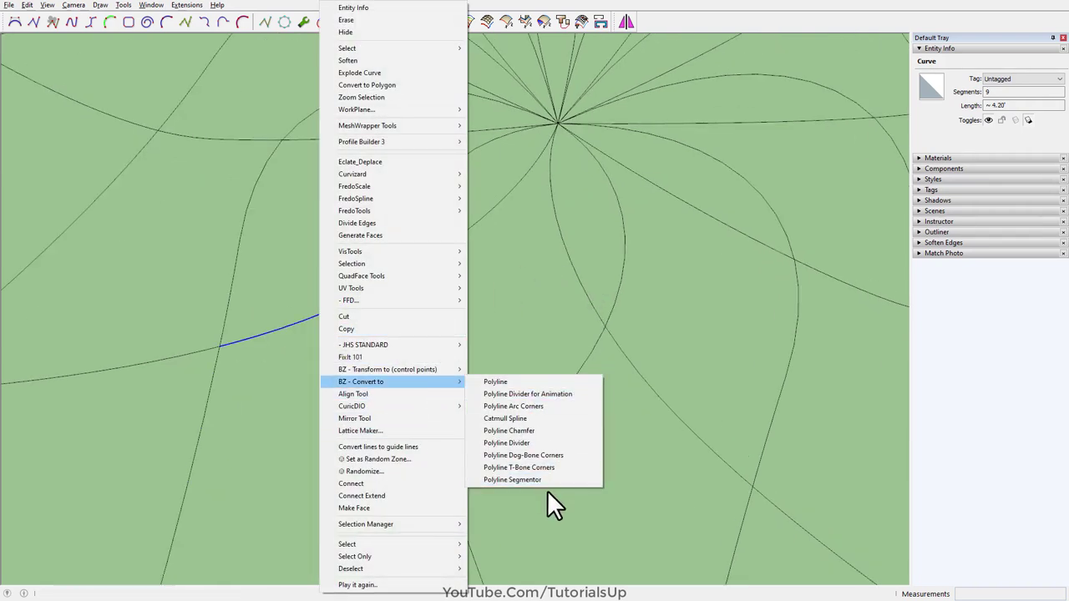
click(547, 480)
click(470, 316)
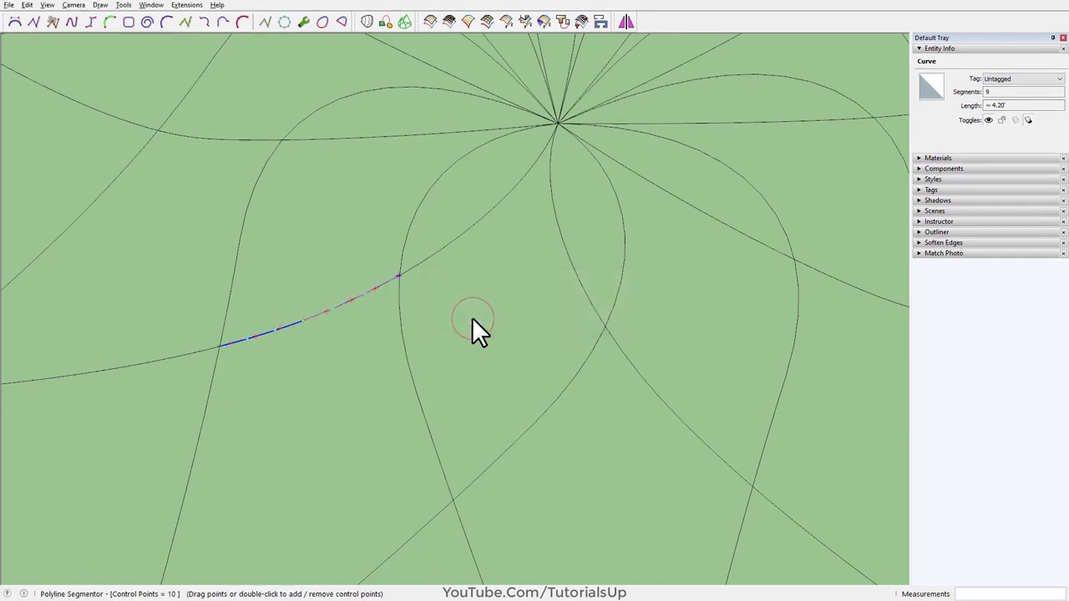
right_click(421, 410)
mouse_move(464, 382)
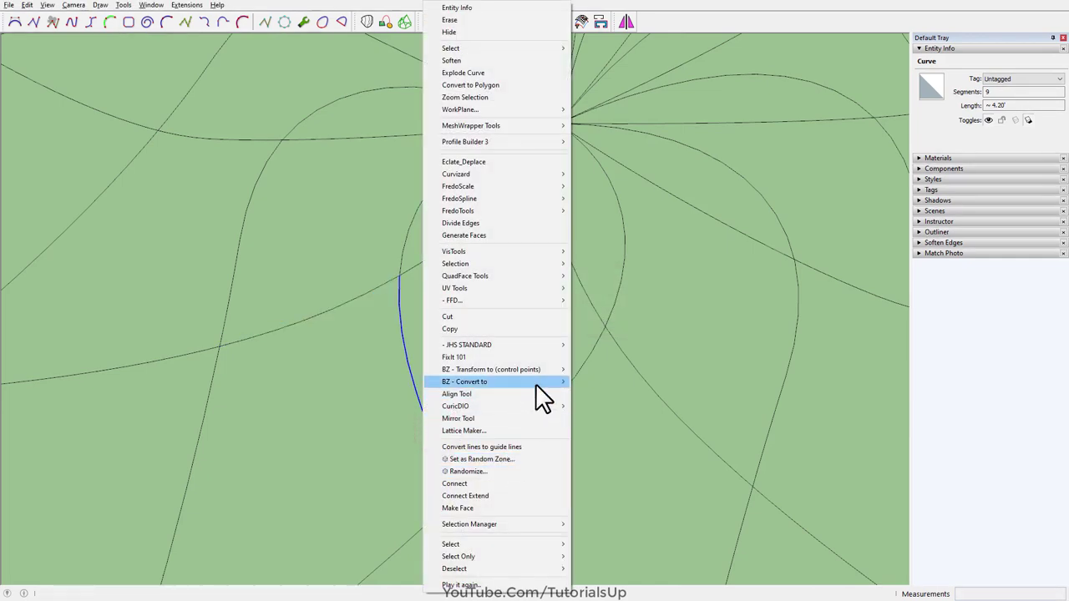
click(603, 479)
click(470, 315)
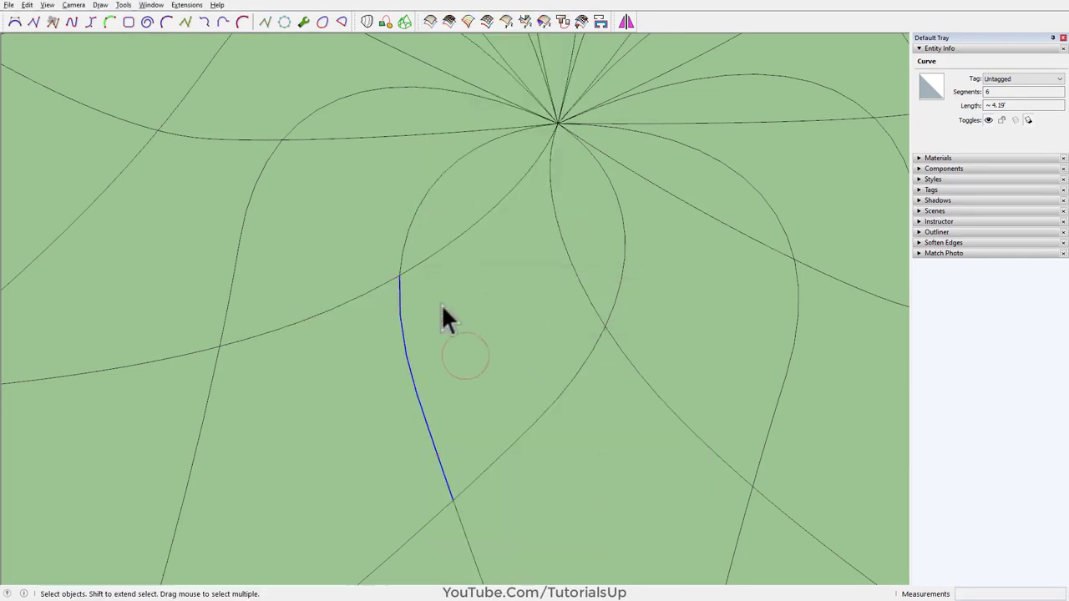
click(484, 222)
right_click(489, 236)
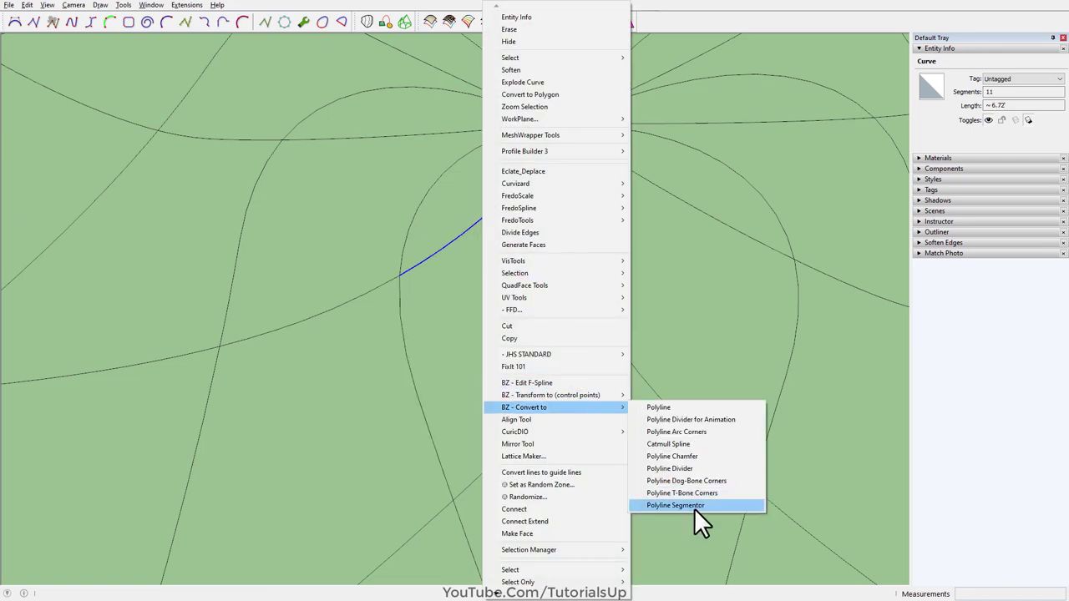
click(694, 507)
click(472, 318)
Re-divide the three curves right of the centre into 6 segments each
right_click(574, 262)
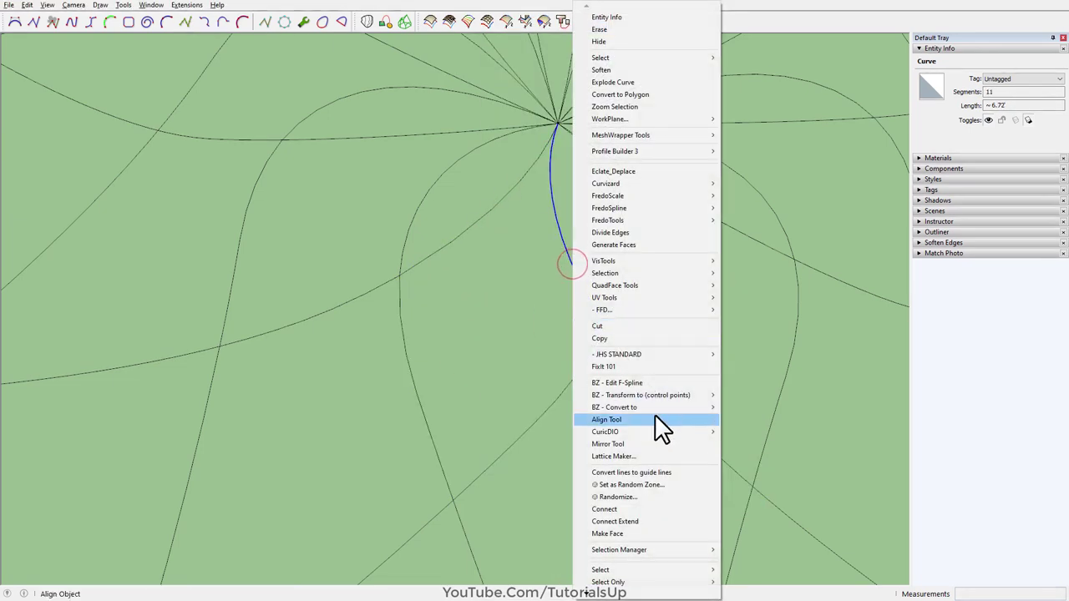
click(760, 505)
click(470, 315)
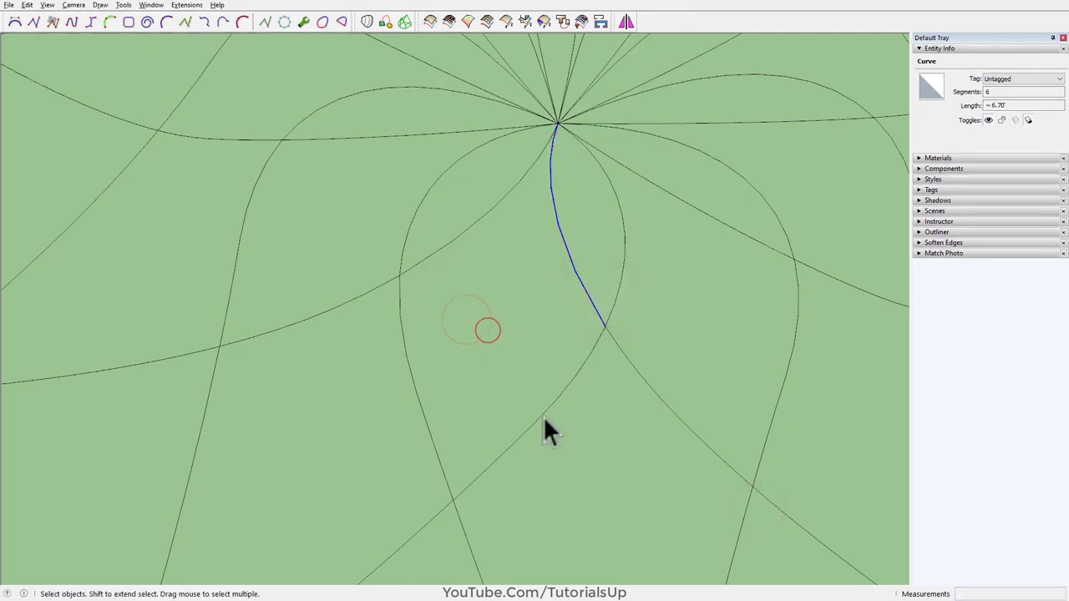
right_click(542, 417)
mouse_move(584, 381)
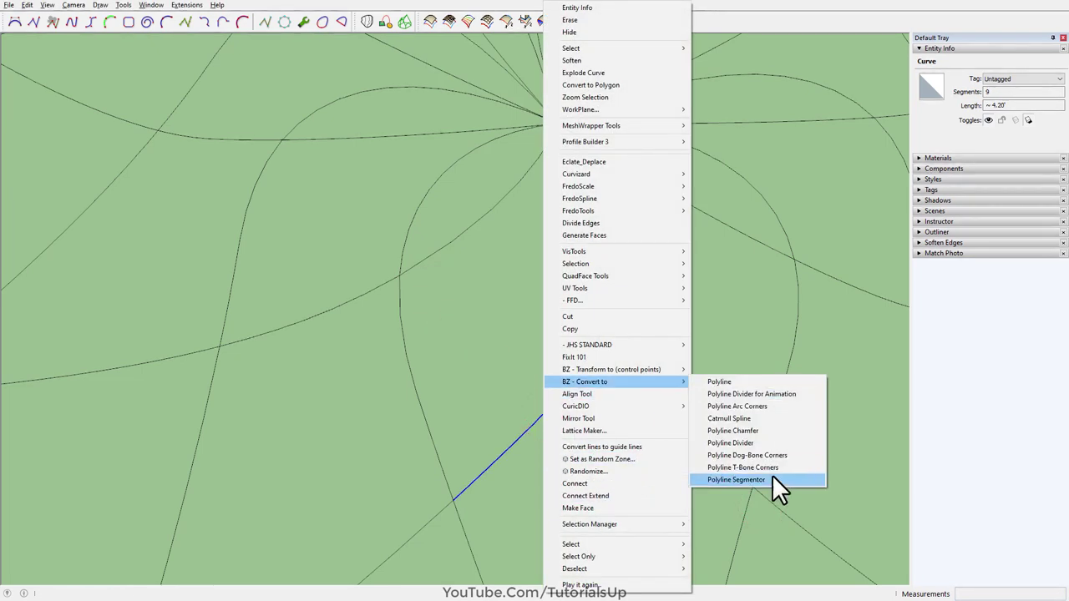
click(768, 476)
click(457, 315)
click(624, 280)
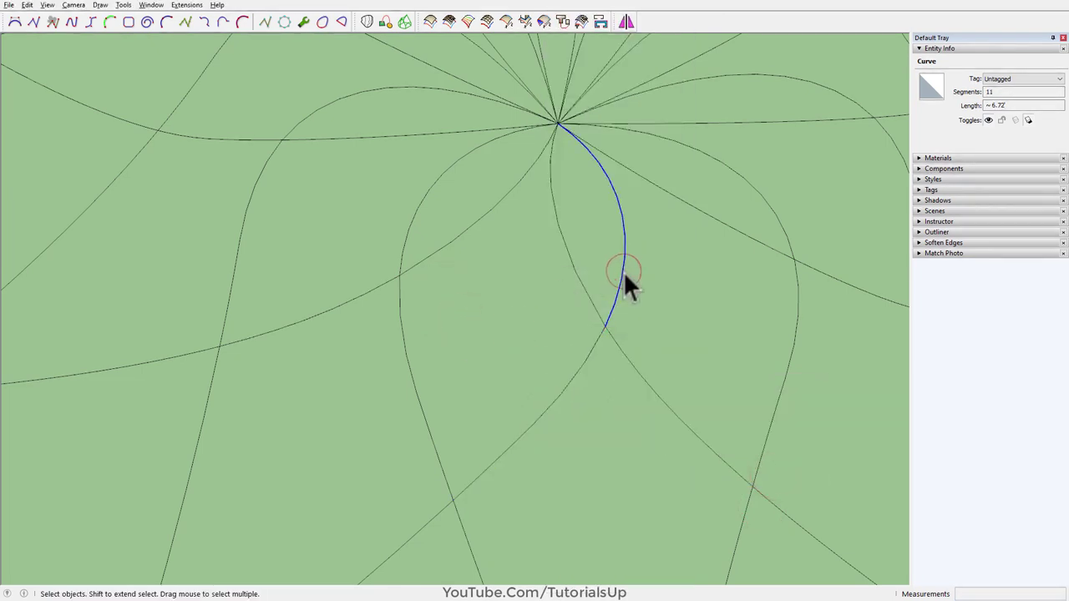
right_click(623, 280)
click(814, 505)
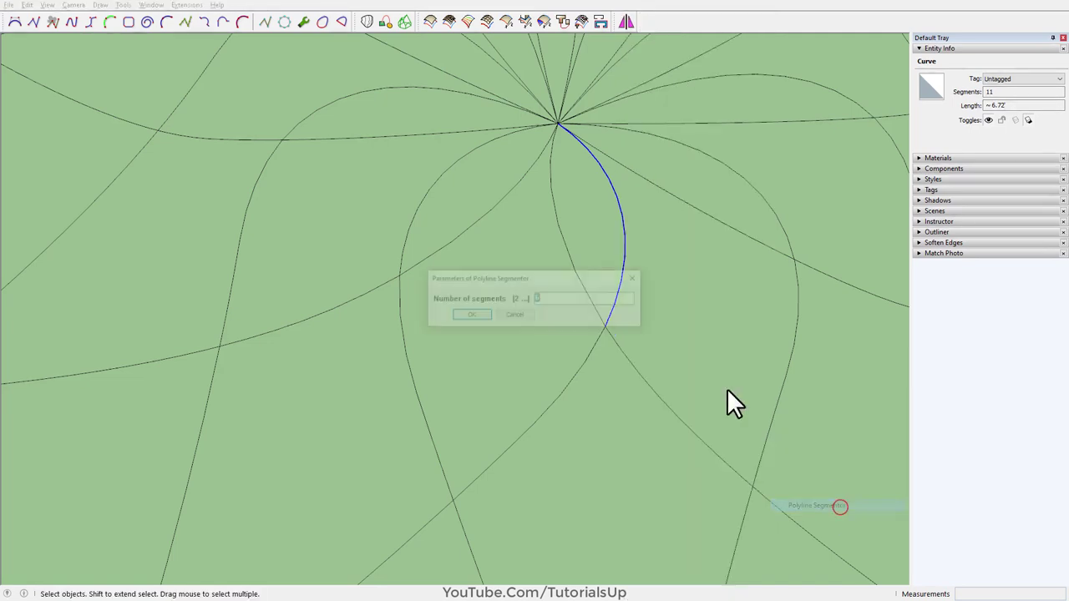
click(477, 315)
Select the left curve and the two lower leaf edges to check their segmentation
shift+click(482, 215)
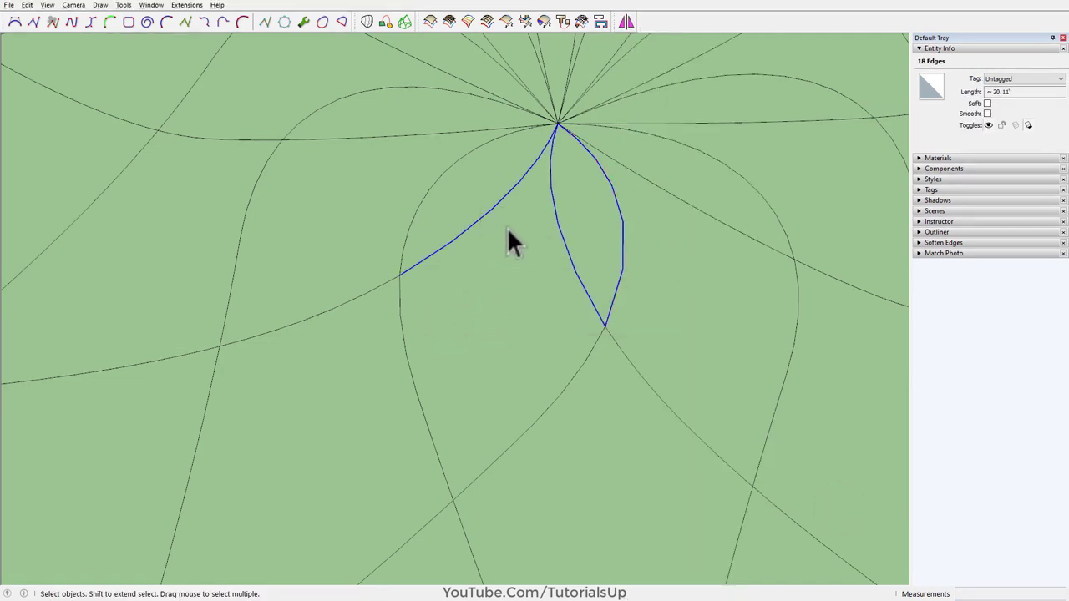
drag(573, 398, 569, 273)
scroll(576, 258, down, 2)
drag(420, 516, 294, 458)
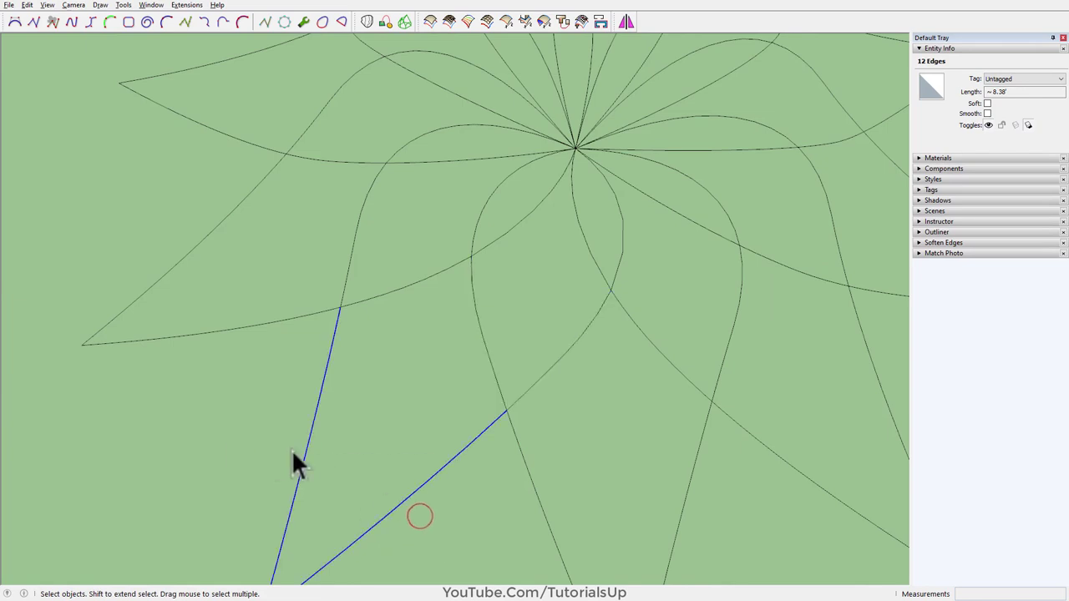
scroll(280, 368, down, 2)
middle_drag(279, 367, 334, 410)
scroll(313, 470, up, 2)
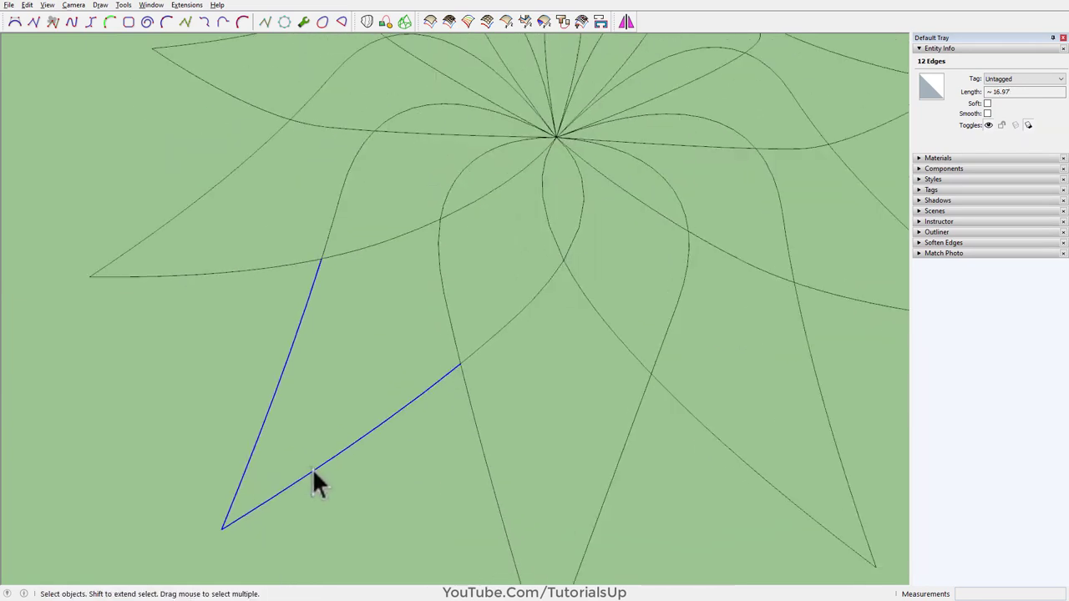
click(372, 505)
key(t)
scroll(451, 375, up, 3)
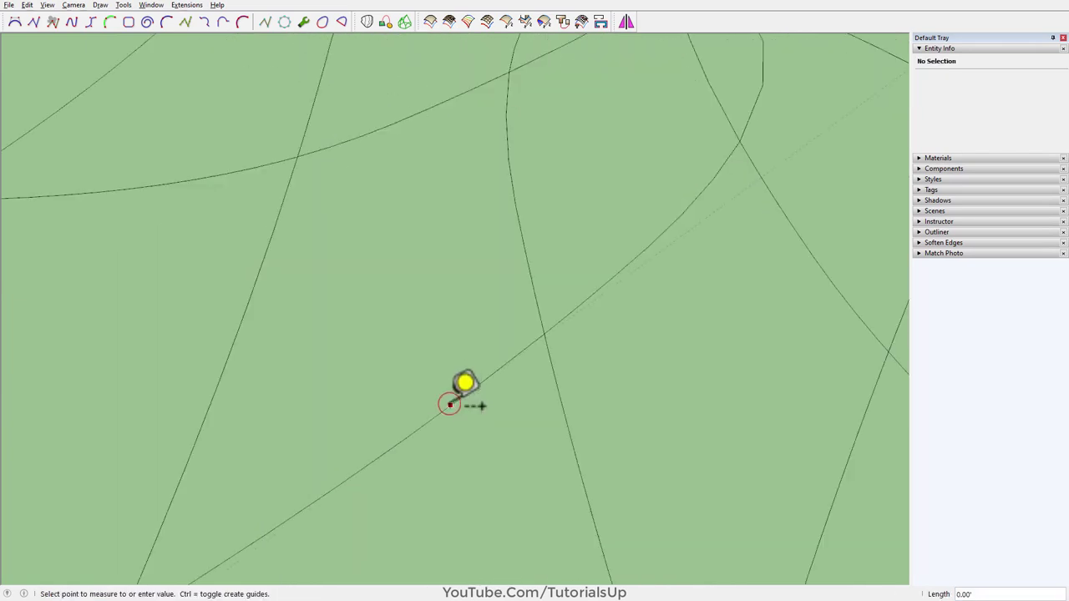
scroll(451, 403, up, 3)
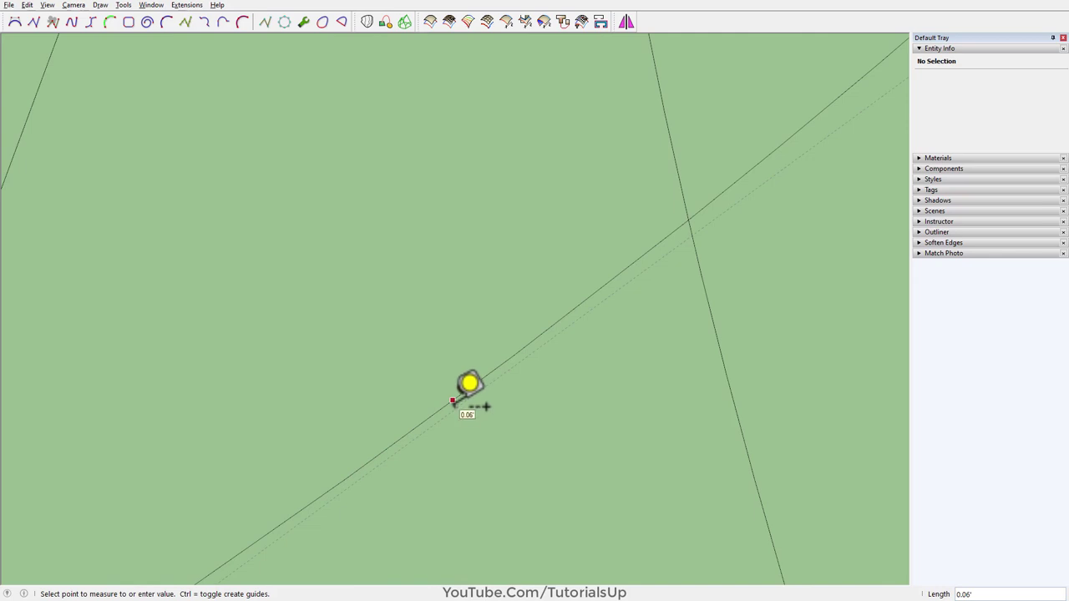
scroll(452, 402, up, 3)
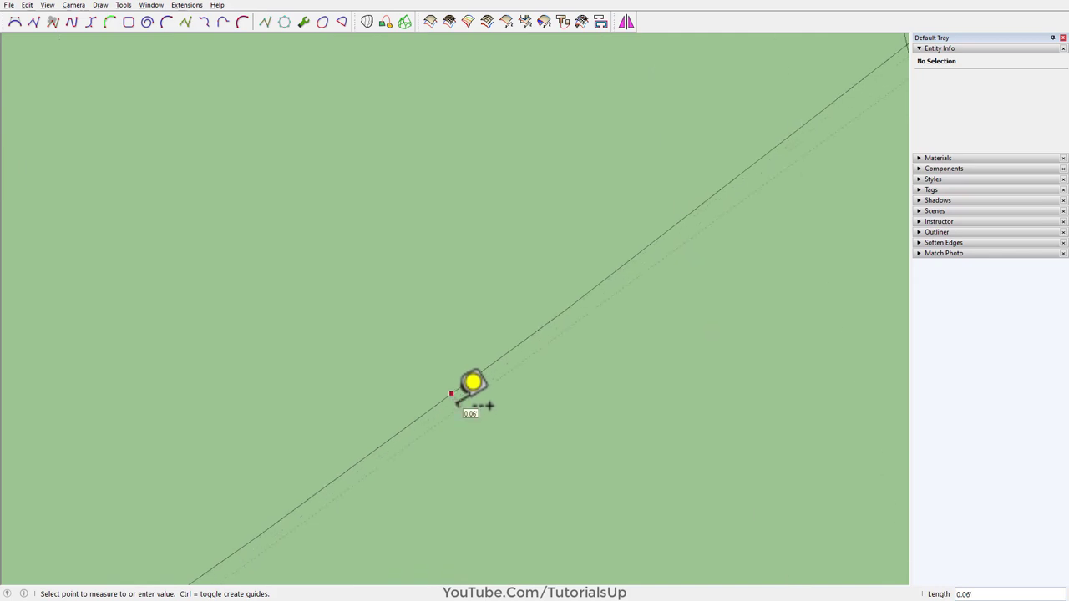
scroll(488, 406, up, 1)
scroll(454, 402, down, 1)
scroll(454, 402, down, 1)
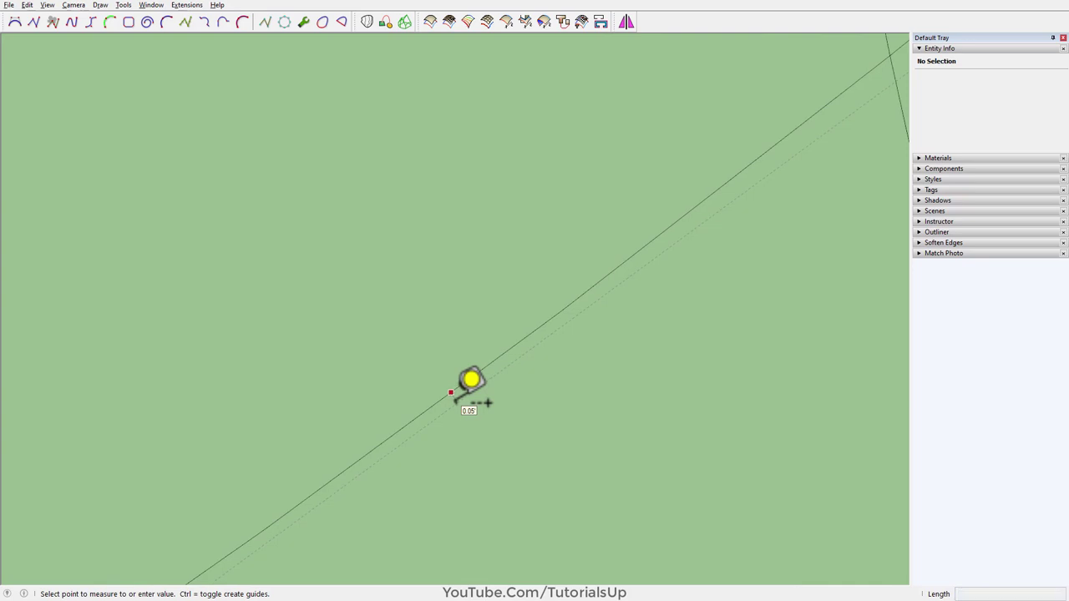
scroll(453, 402, down, 1)
key(space)
scroll(457, 412, down, 5)
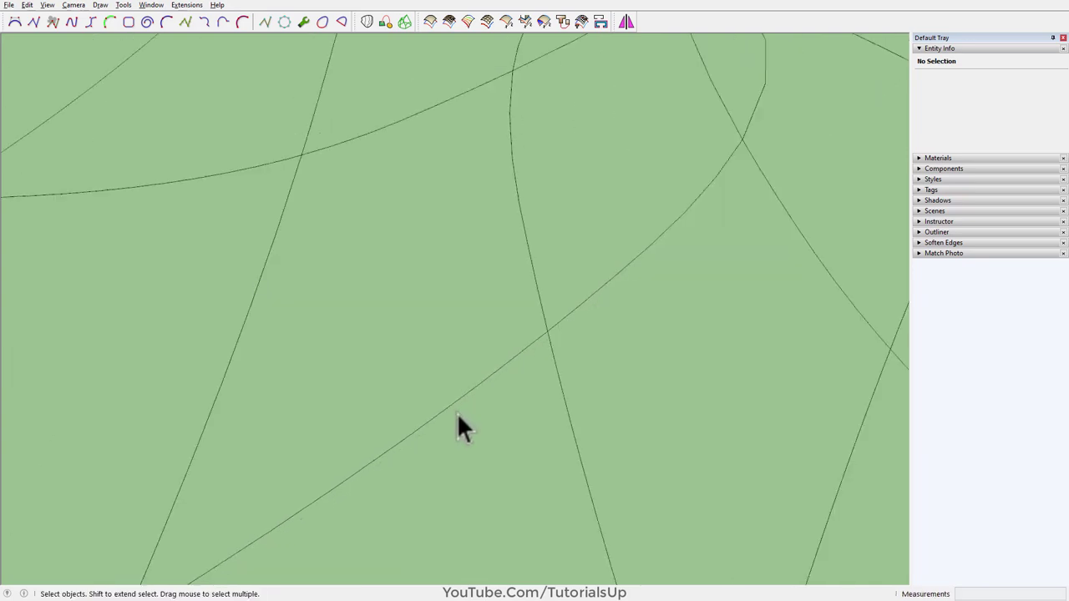
middle_drag(459, 424, 250, 476)
scroll(251, 493, up, 1)
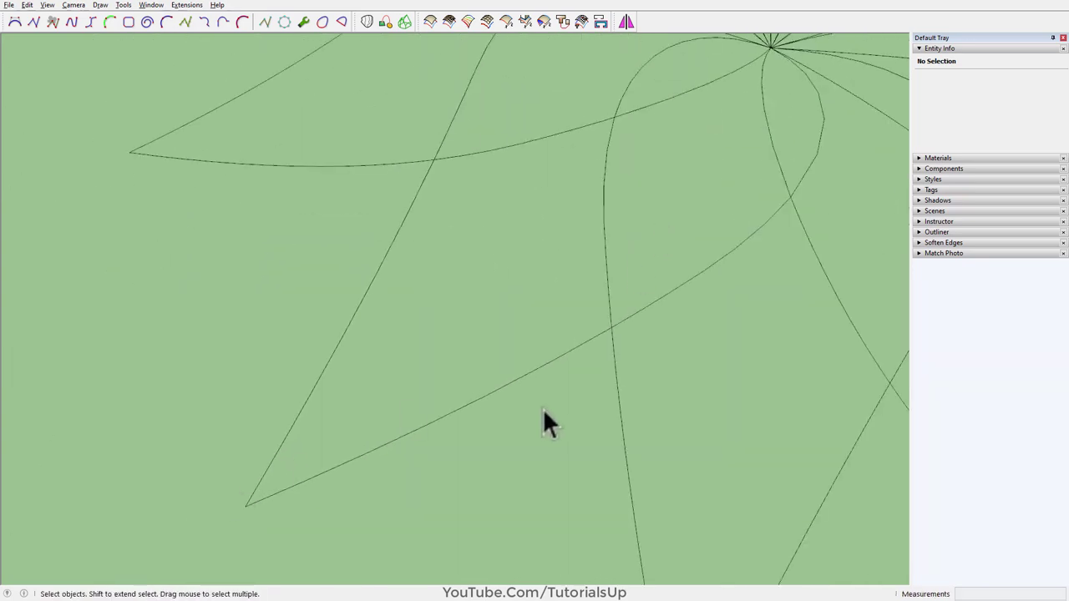
click(511, 391)
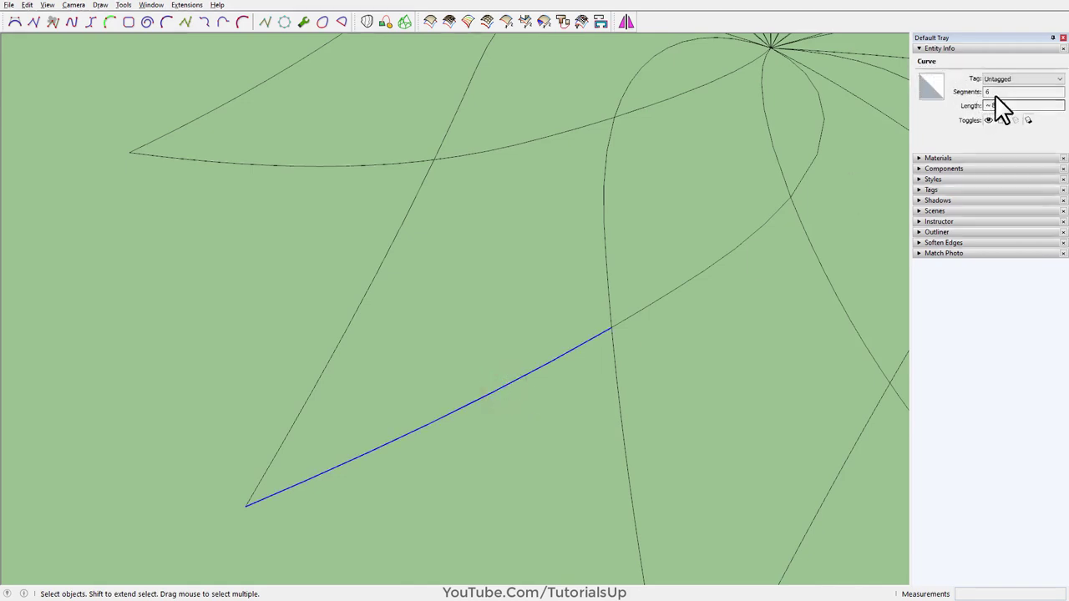
click(519, 254)
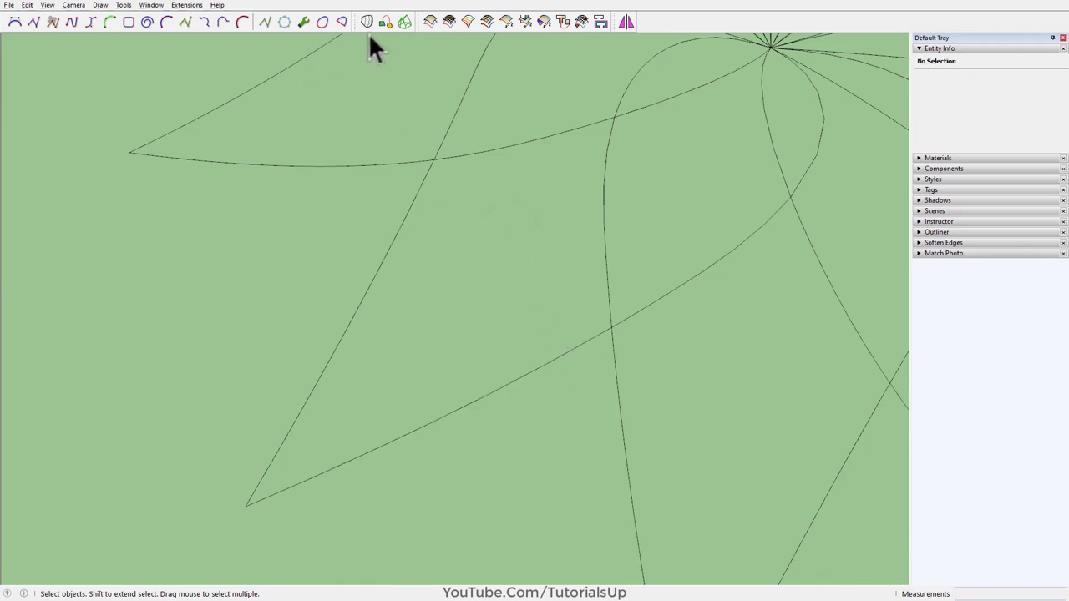
Start Extrude Edges by Rails To Lattice, picking the profile, two rails and melding profile
click(449, 22)
scroll(631, 113, up, 1)
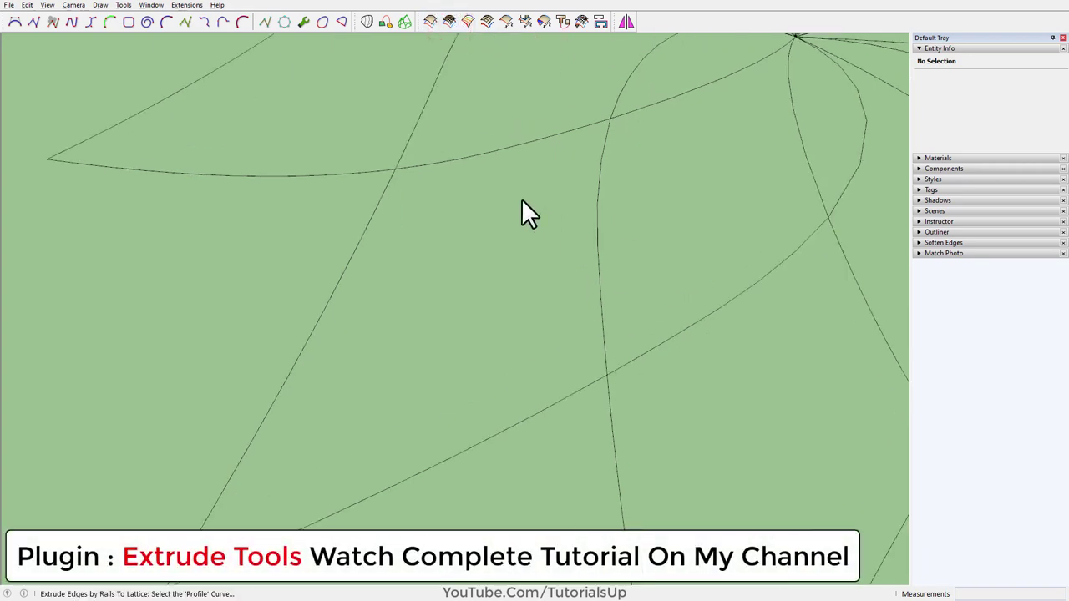
scroll(526, 217, down, 1)
key(space)
click(520, 326)
click(449, 21)
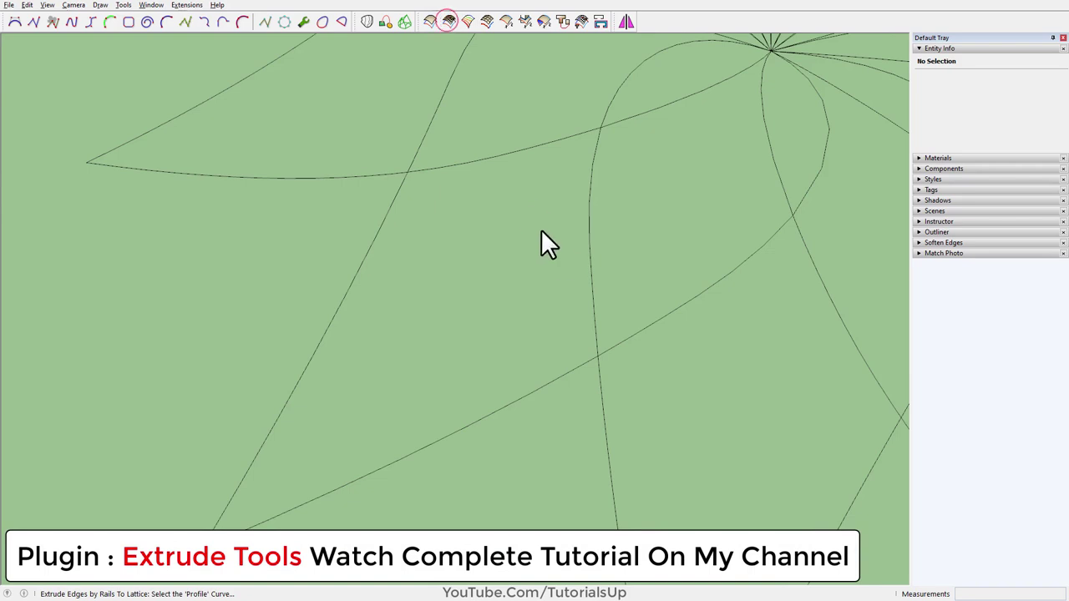
click(590, 270)
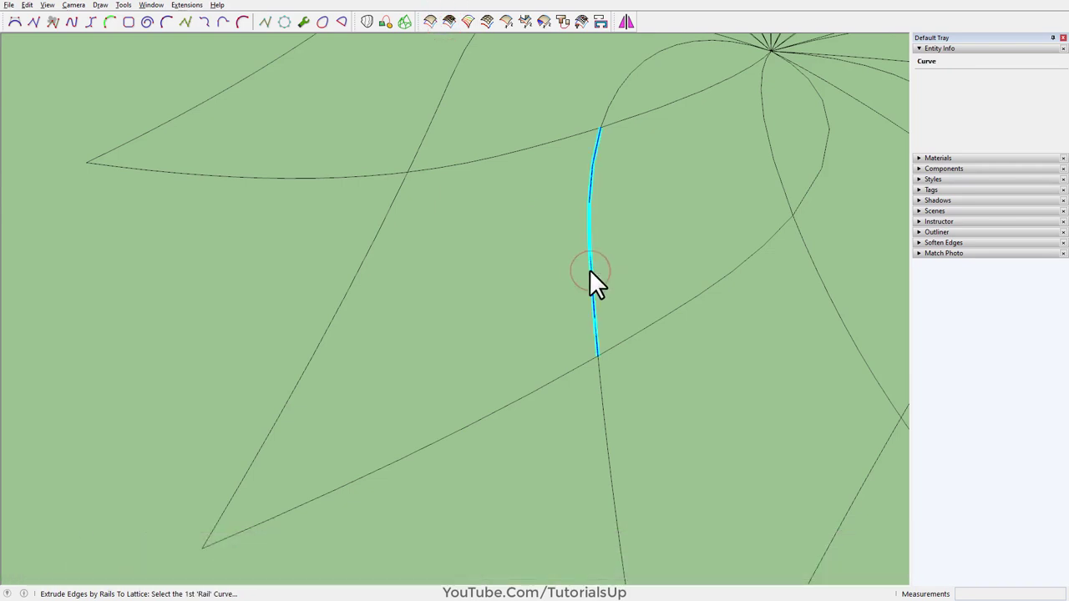
click(504, 156)
click(531, 391)
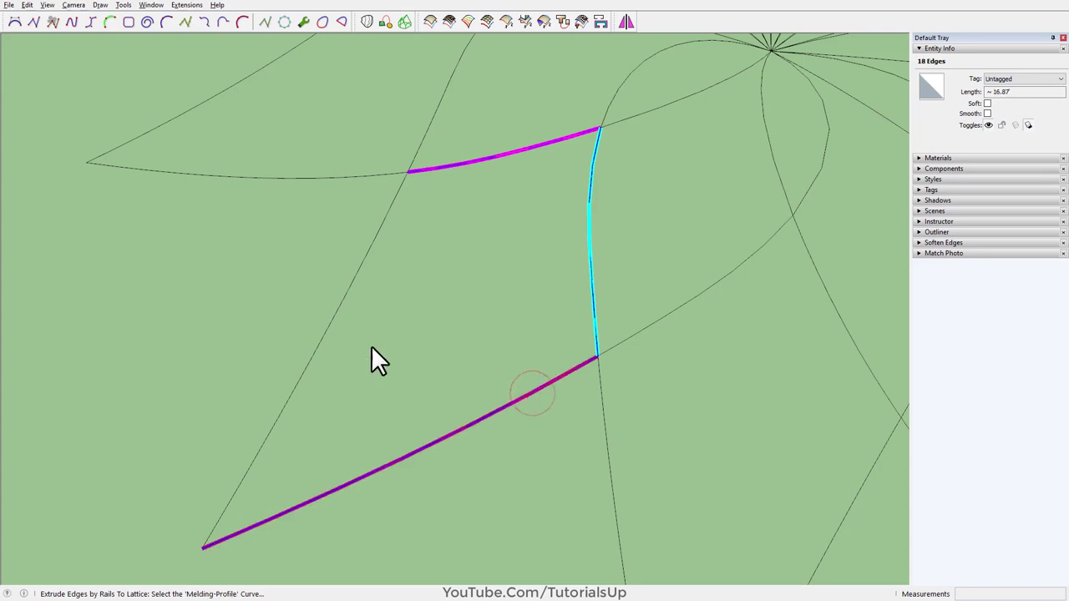
click(326, 329)
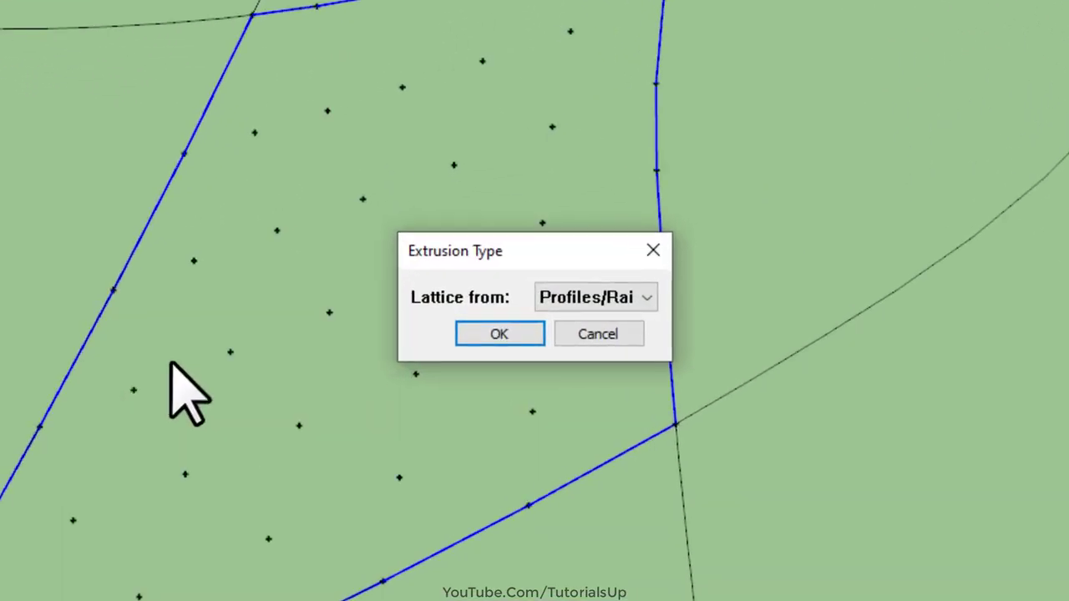
Choose a Profiles/Rails basis and a 3D lattice, without reversing faces
click(593, 298)
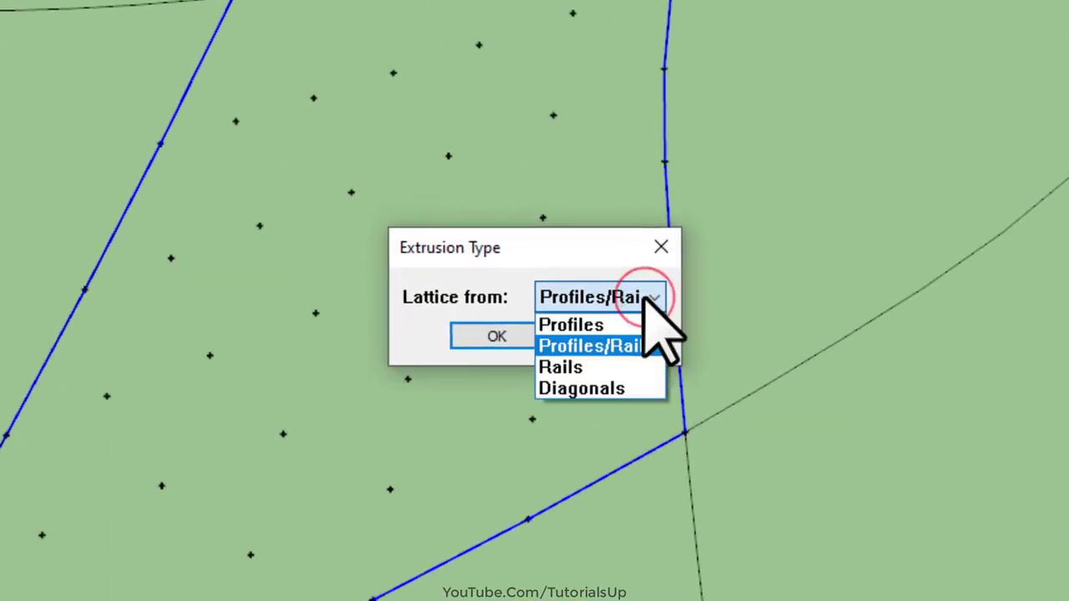
click(639, 345)
click(506, 337)
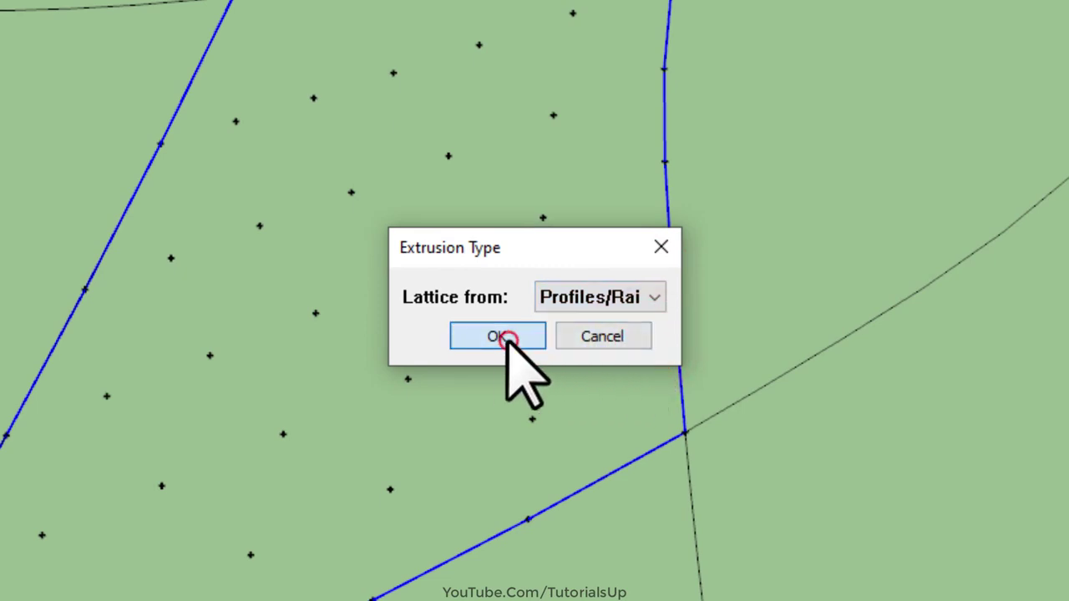
click(602, 298)
click(601, 344)
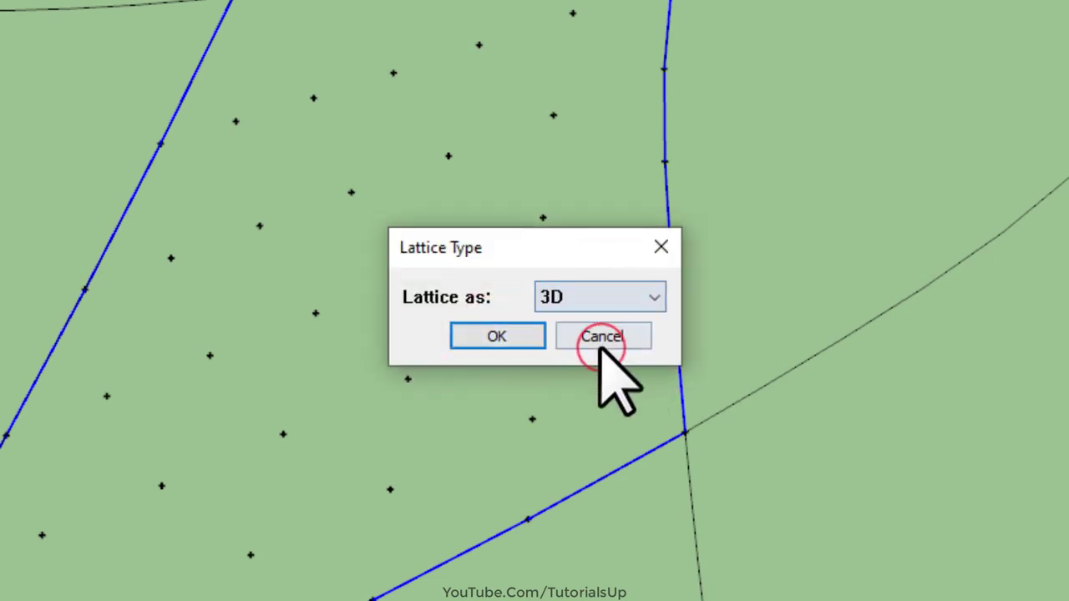
click(501, 336)
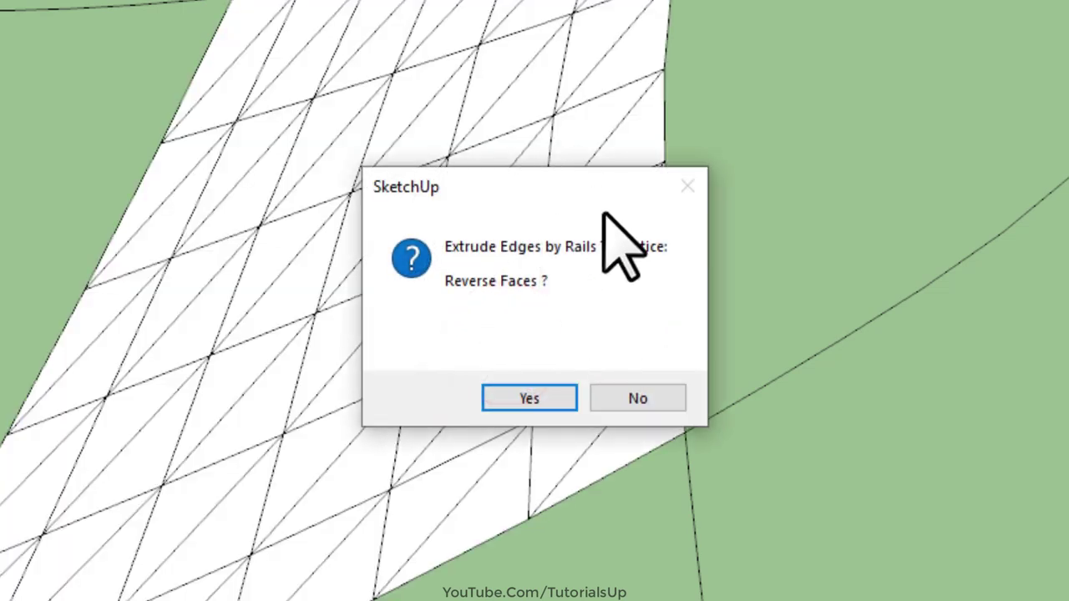
click(650, 401)
Set lattice width and depth 0.05, pane inset 0, Red struts and Glass panes, then build
double_click(647, 190)
text(0.05)
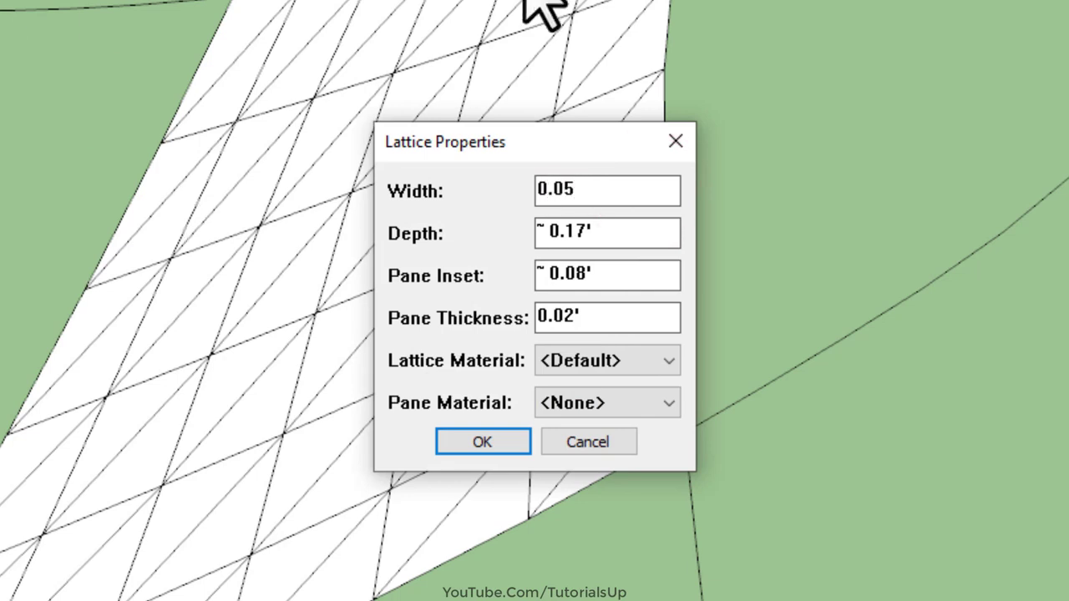
double_click(665, 232)
text(0.05)
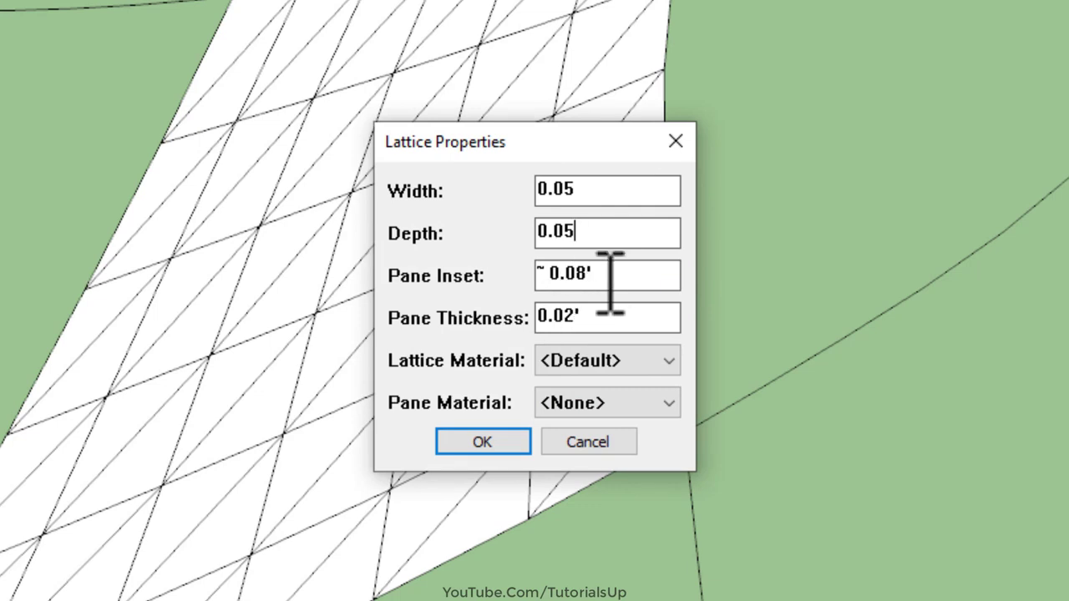
double_click(622, 273)
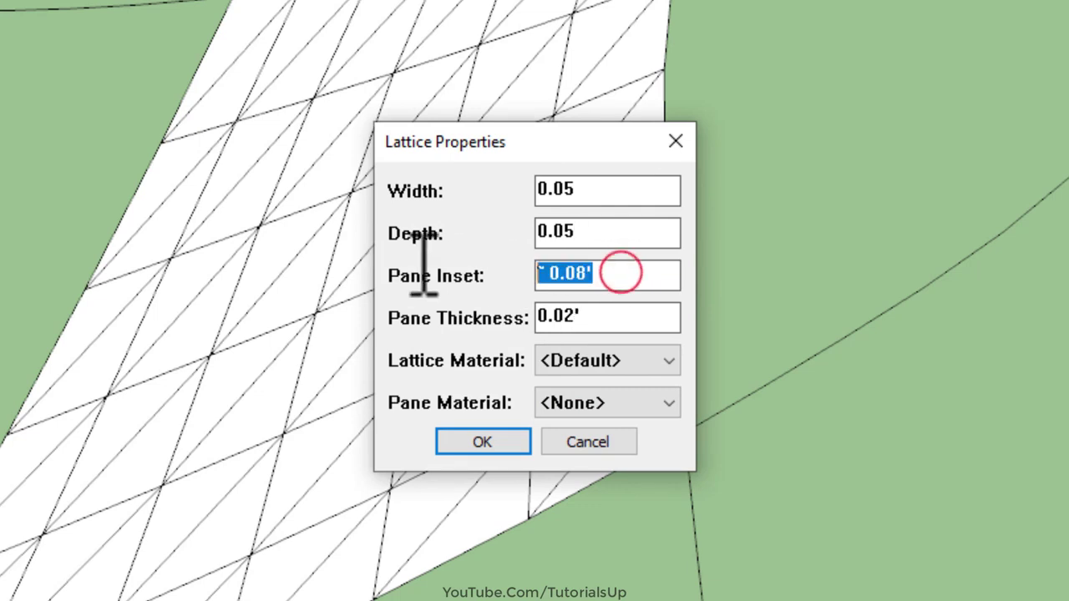
text(0.025)
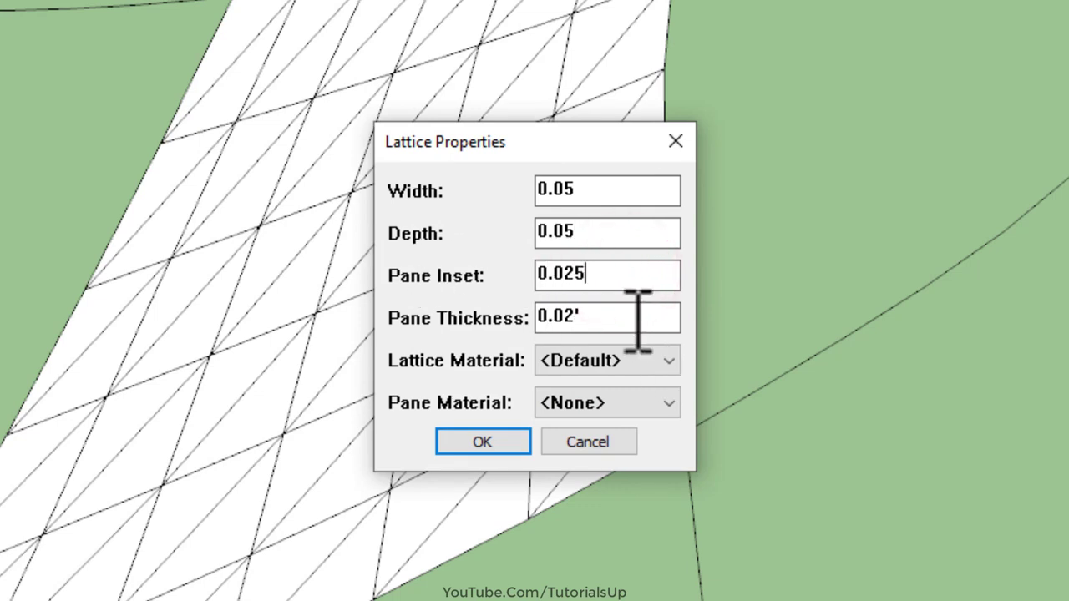
double_click(603, 319)
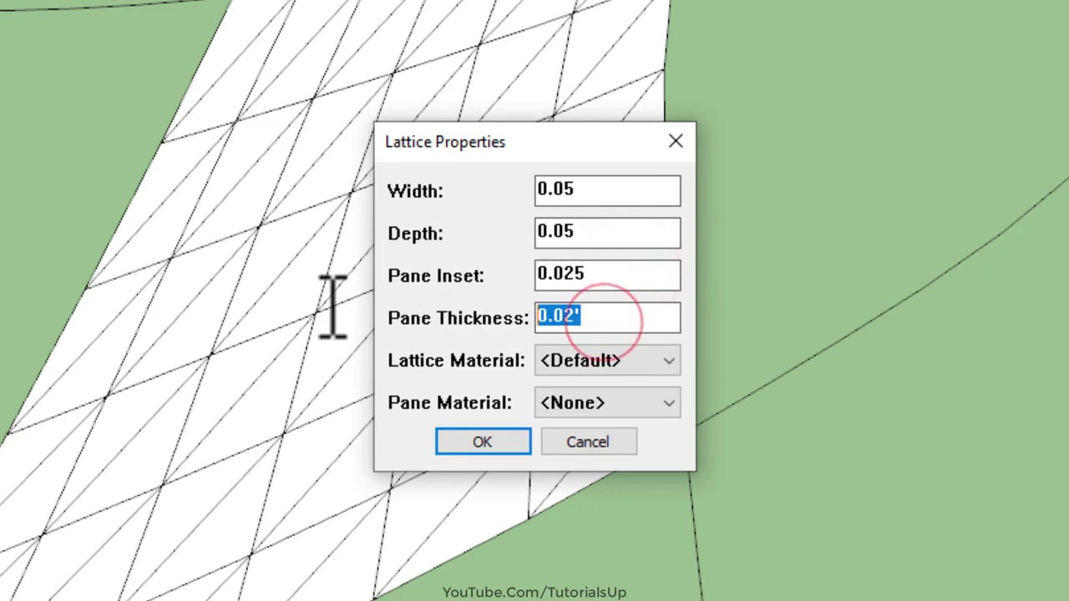
text(0)
click(652, 360)
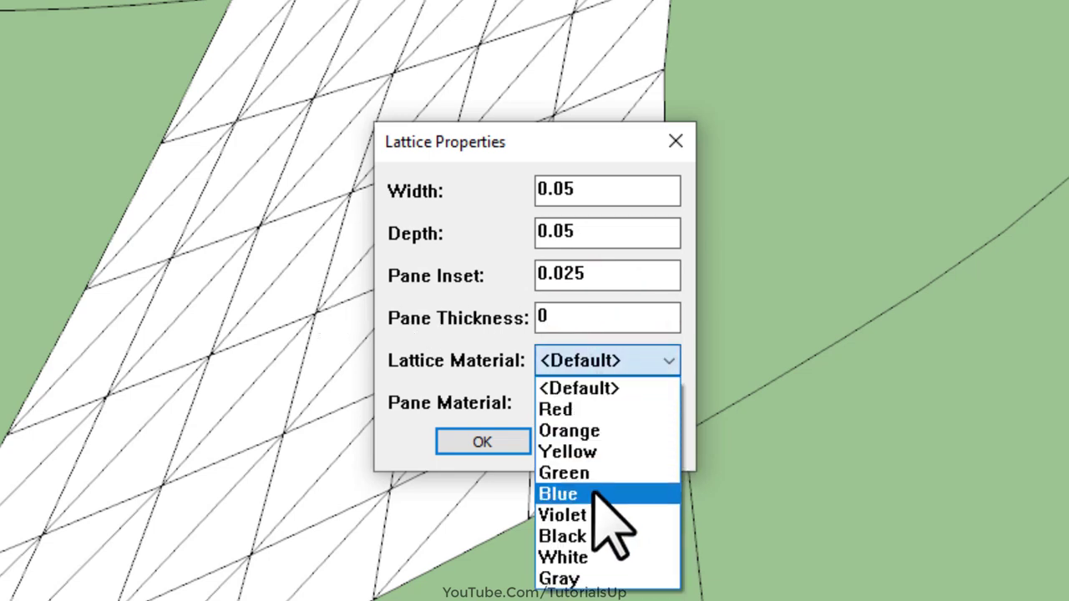
click(607, 411)
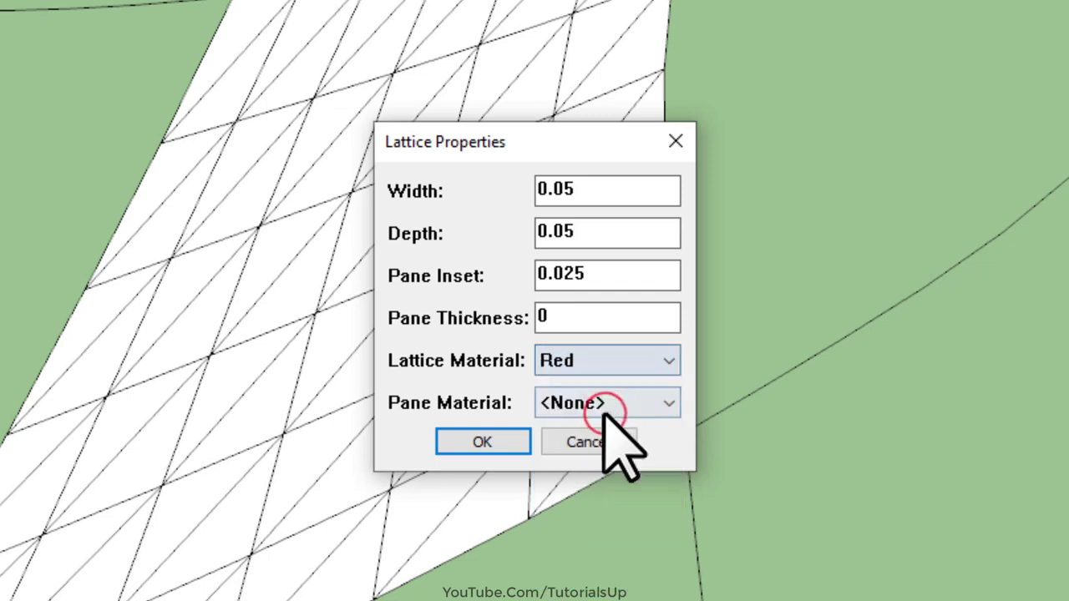
click(632, 402)
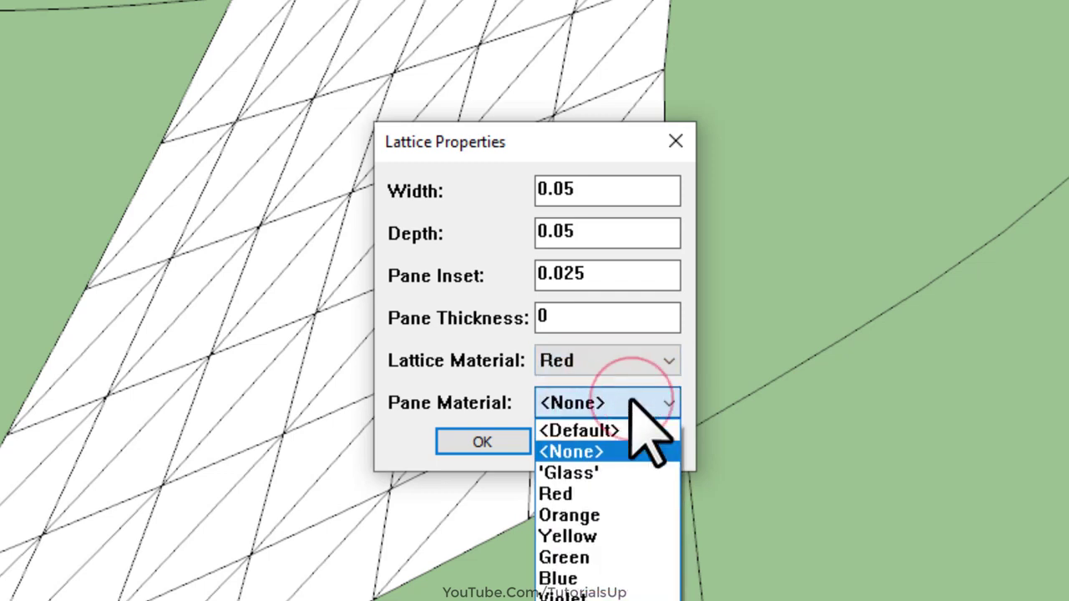
click(634, 474)
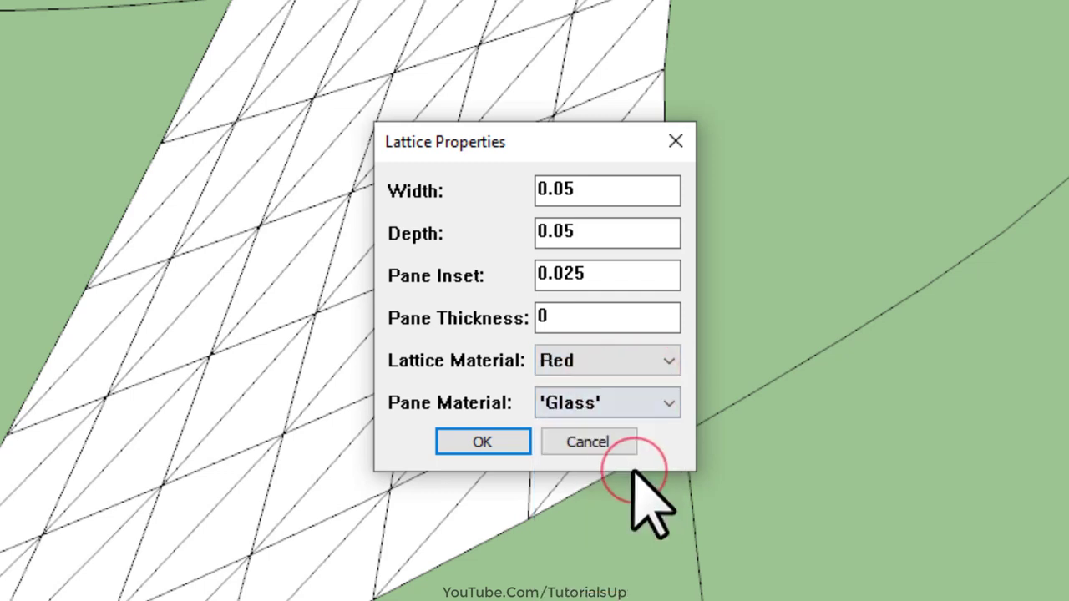
click(498, 444)
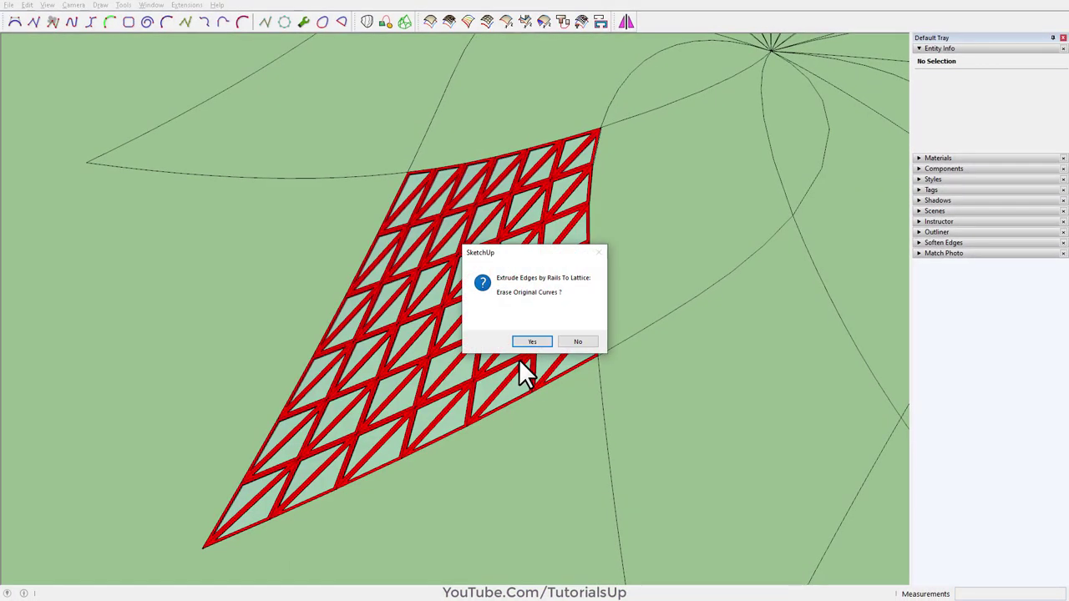
Keep the original curves, then frame the red lattice and the star centre
click(580, 341)
mouse_move(493, 369)
middle_down()
mouse_move(800, 191)
mouse_move(441, 282)
mouse_move(609, 267)
mouse_move(778, 176)
mouse_move(393, 241)
mouse_move(256, 410)
mouse_move(204, 430)
middle_up()
scroll(444, 381, down, 3)
scroll(270, 374, up, 5)
middle_drag(269, 375, 275, 393)
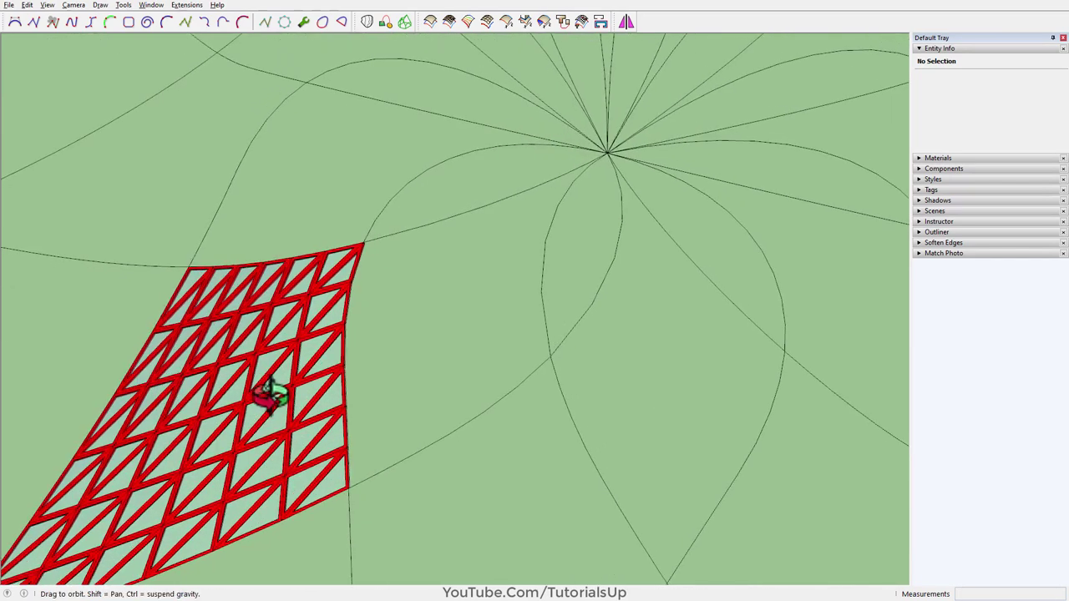
scroll(468, 394, up, 2)
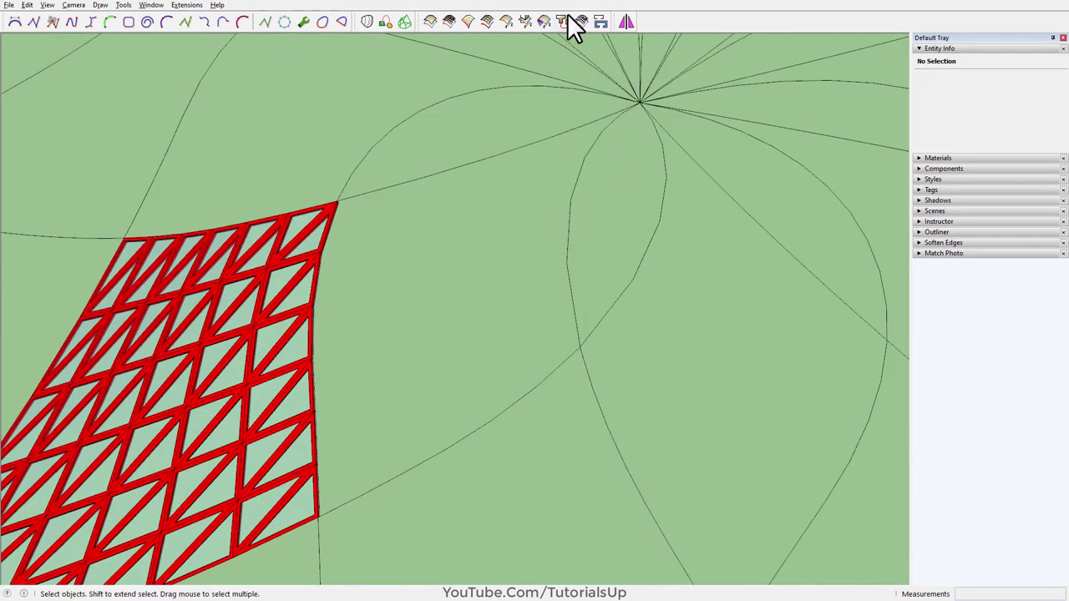
Start another rails-to-lattice extrusion, picking the centre curve as profile and two rails
click(448, 21)
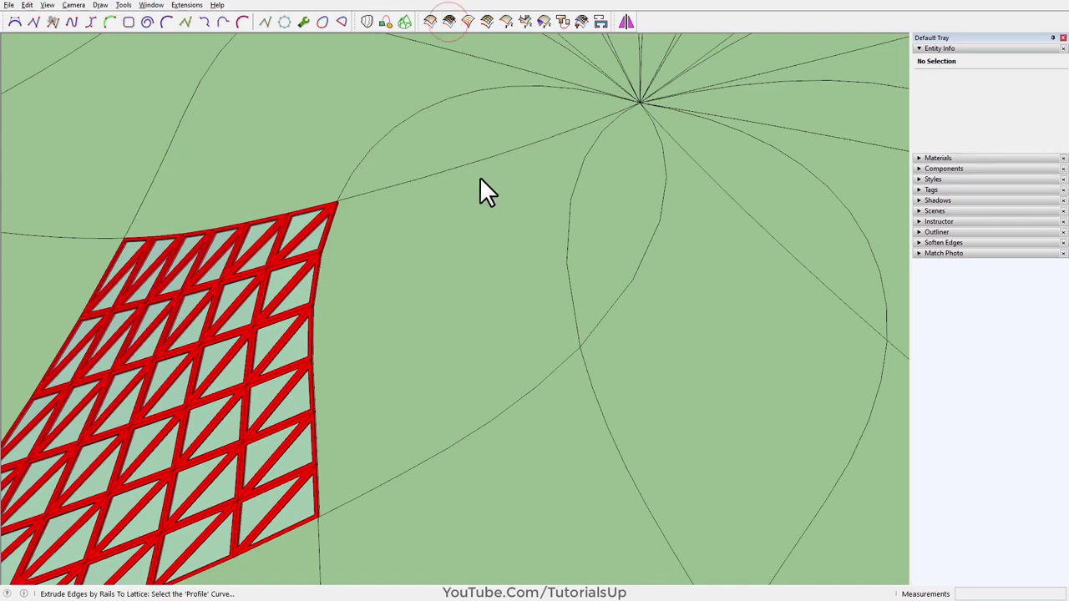
click(486, 157)
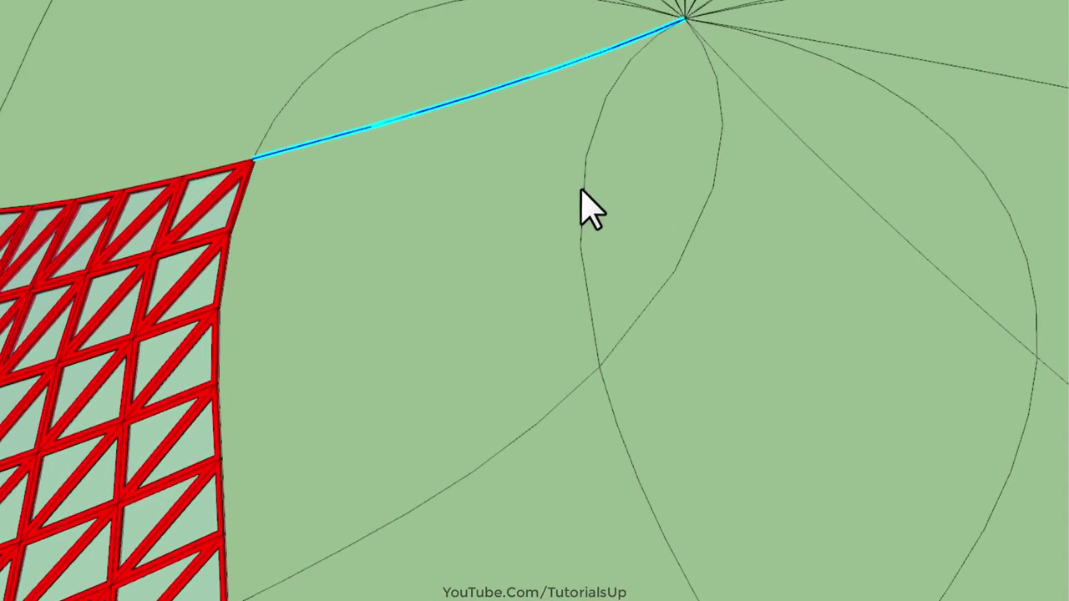
click(569, 221)
click(597, 157)
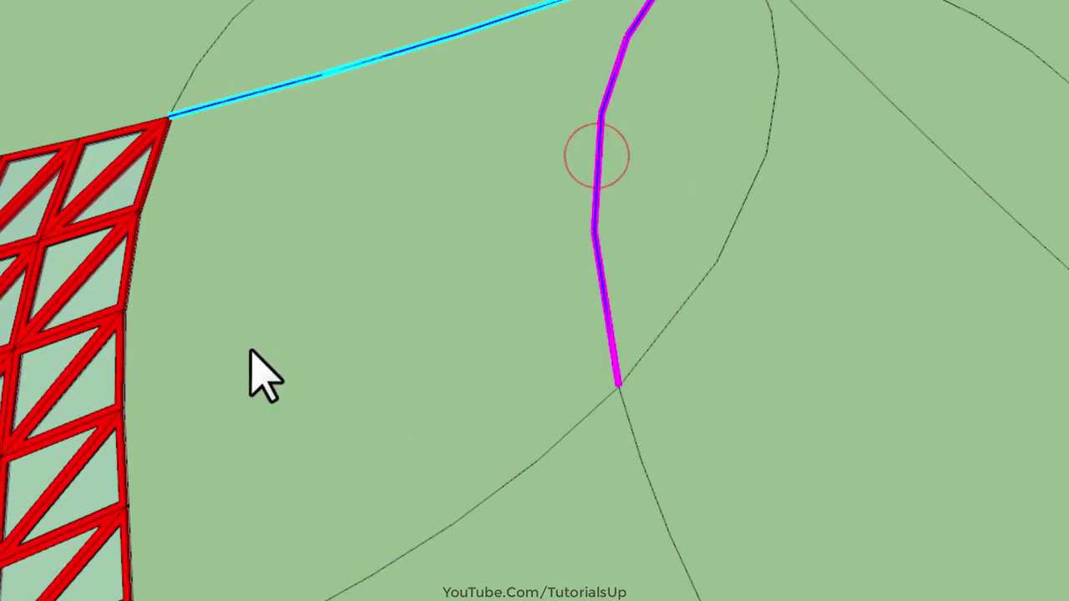
scroll(262, 370, up, 5)
scroll(124, 509, up, 2)
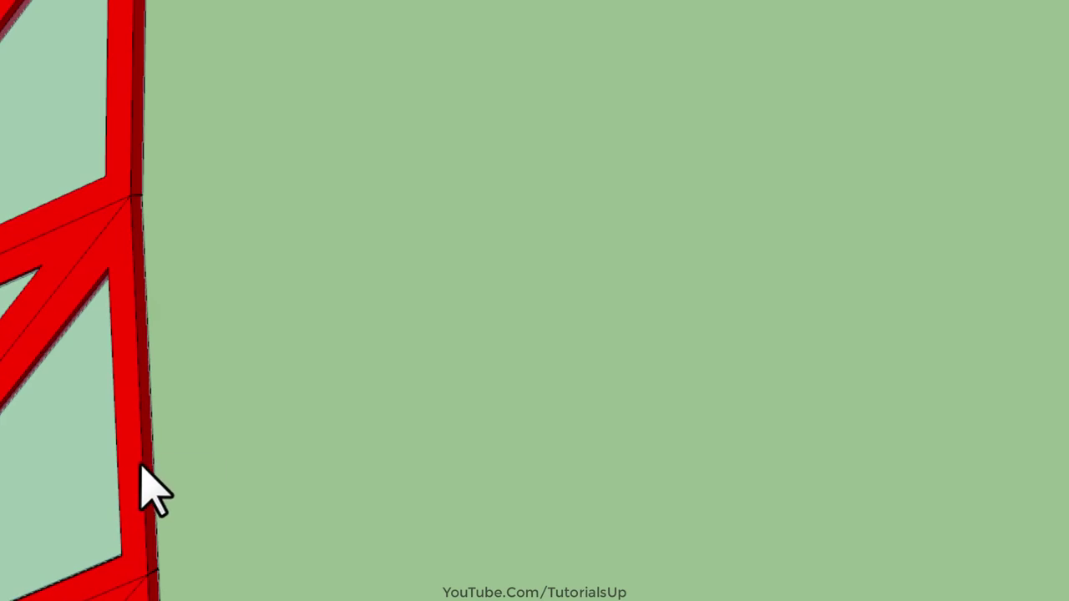
click(147, 455)
scroll(167, 450, down, 5)
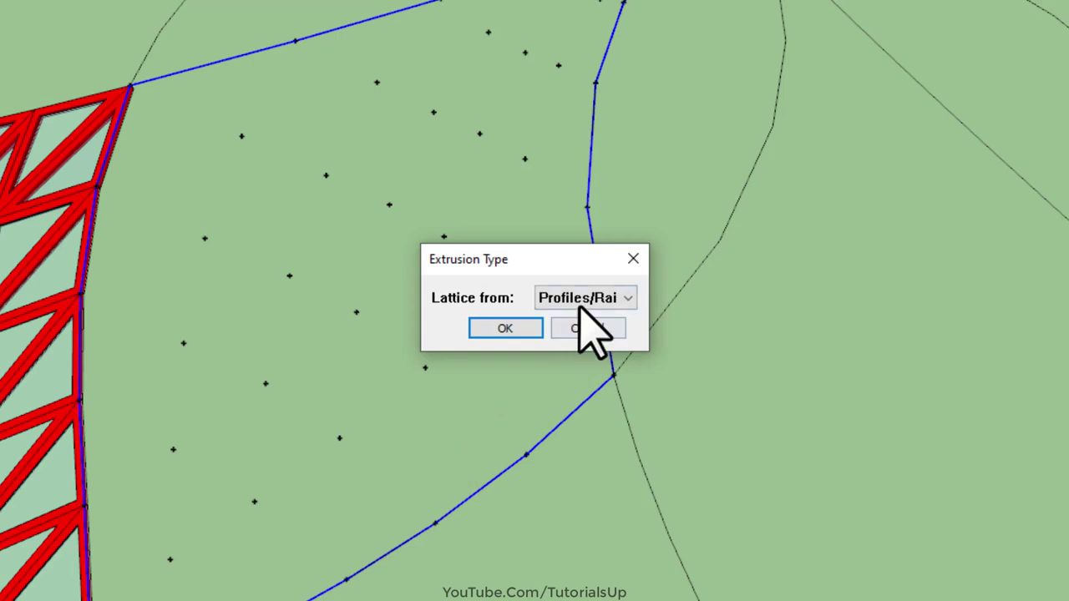
Choose Profiles/Rails and 3D, reverse the mesh faces, and begin editing the lattice width
click(580, 301)
click(582, 335)
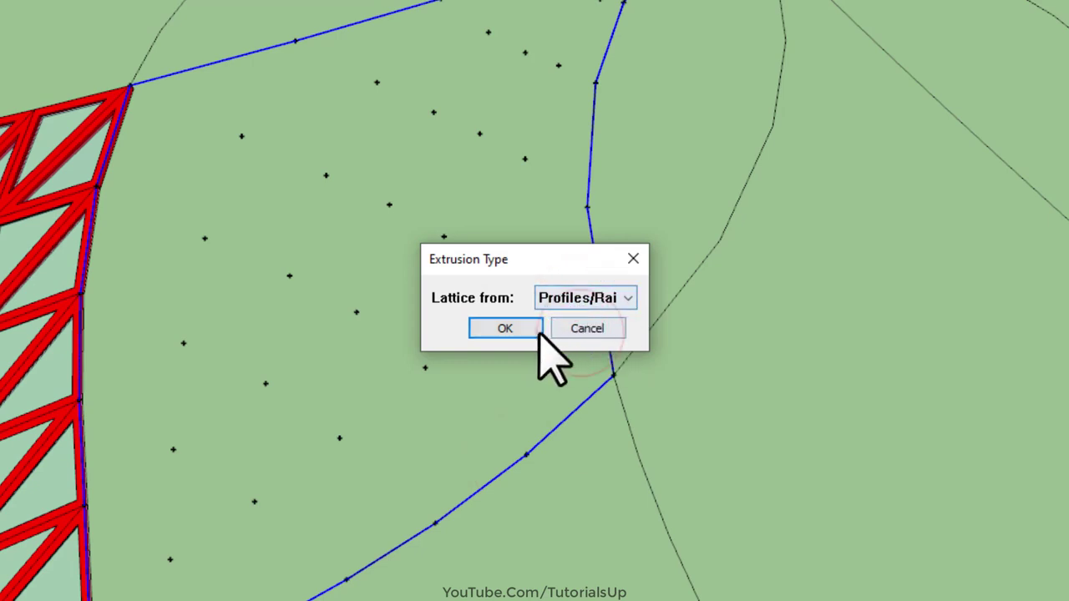
click(520, 330)
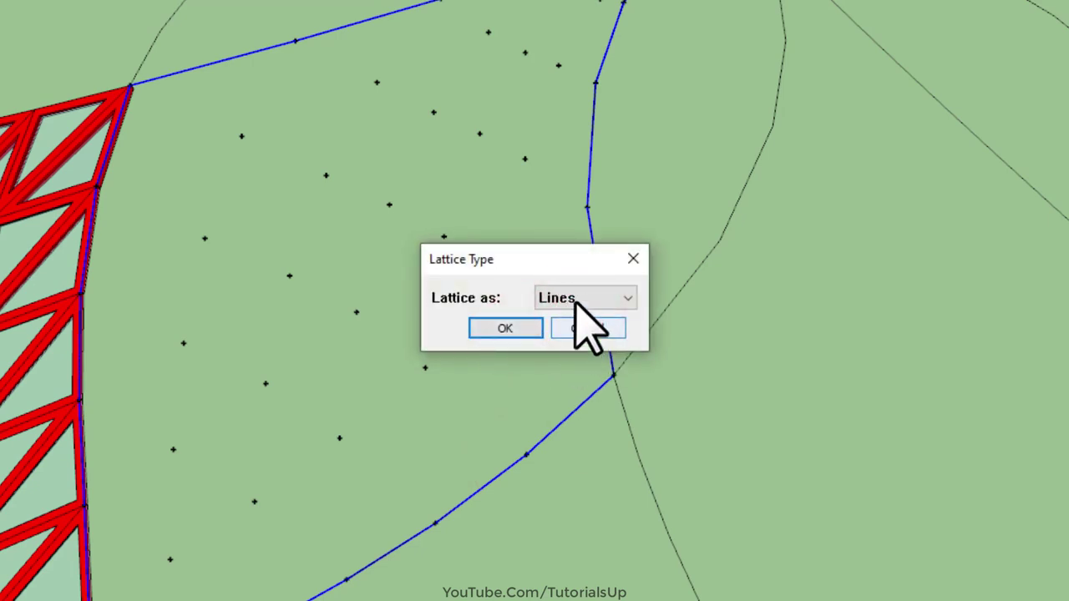
click(580, 301)
click(581, 338)
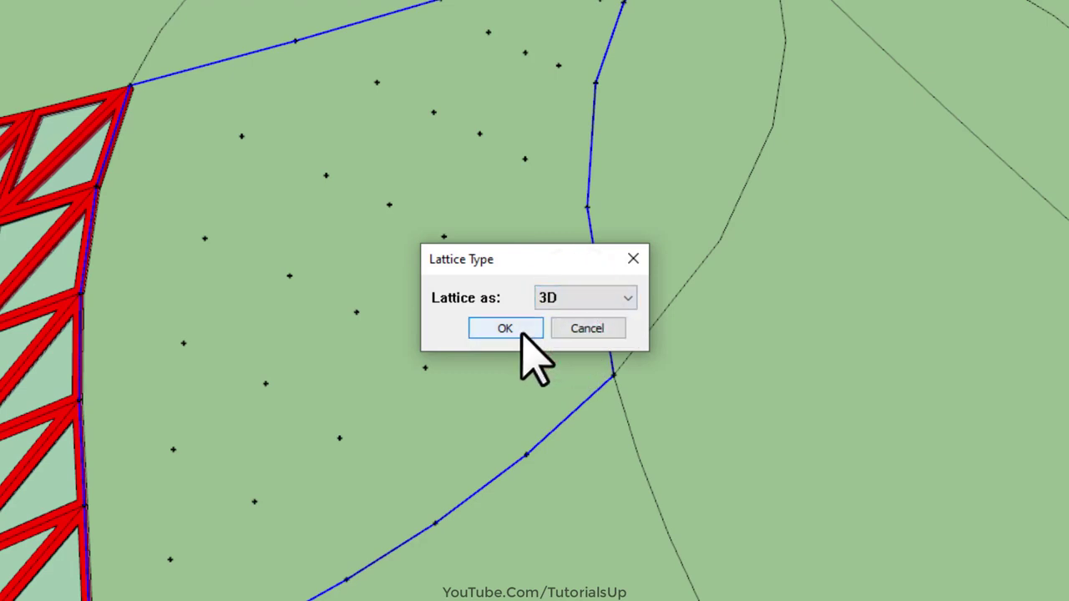
click(505, 329)
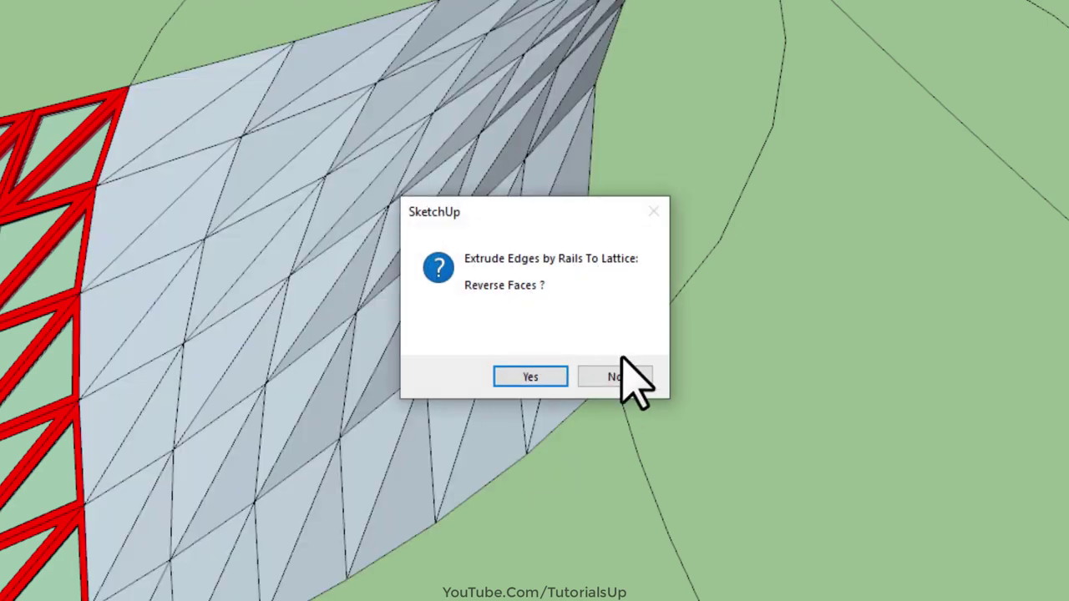
click(518, 380)
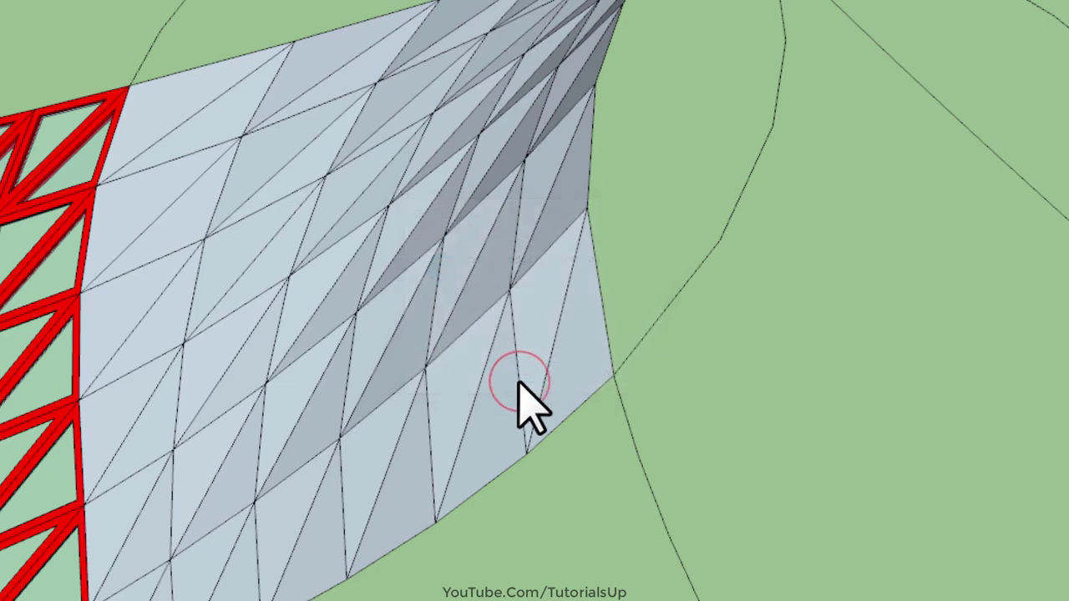
drag(590, 216, 468, 192)
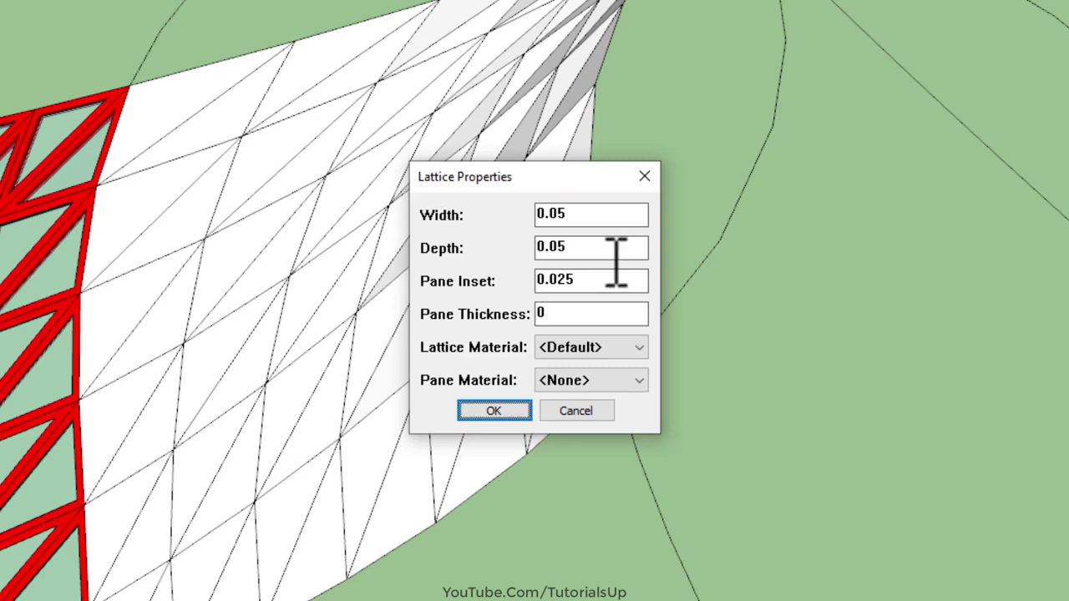
Make the lattice bars Orange and the panes White, then build the second lattice
click(584, 348)
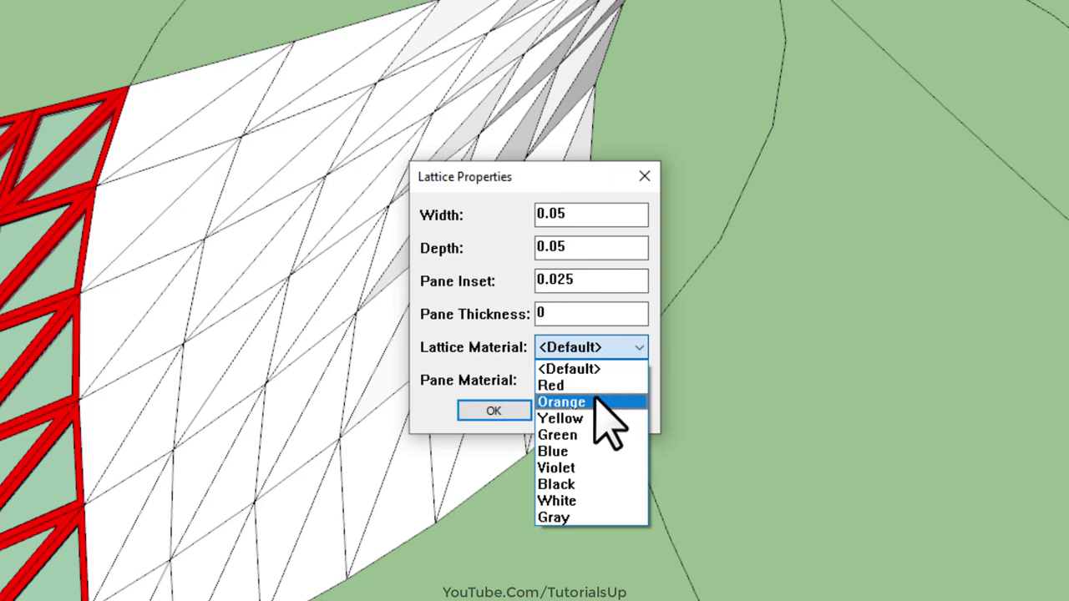
click(599, 402)
click(597, 381)
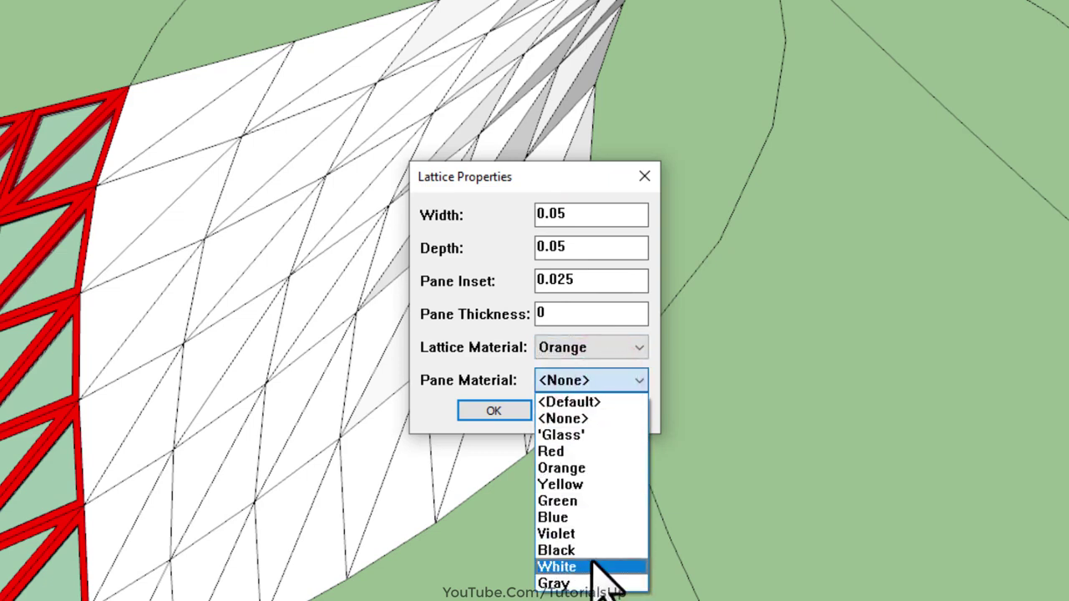
click(595, 566)
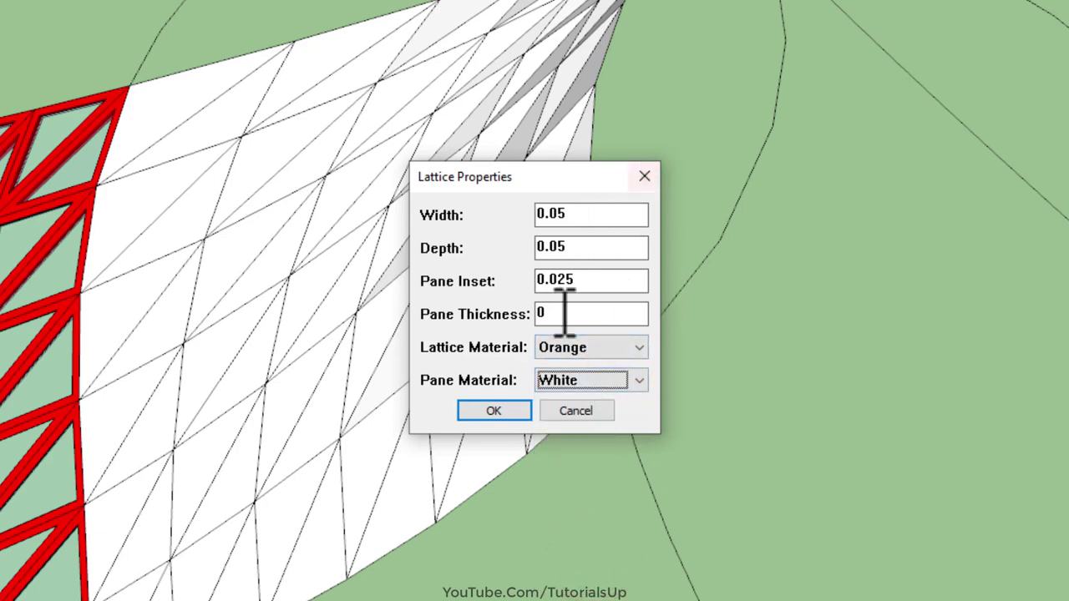
click(493, 411)
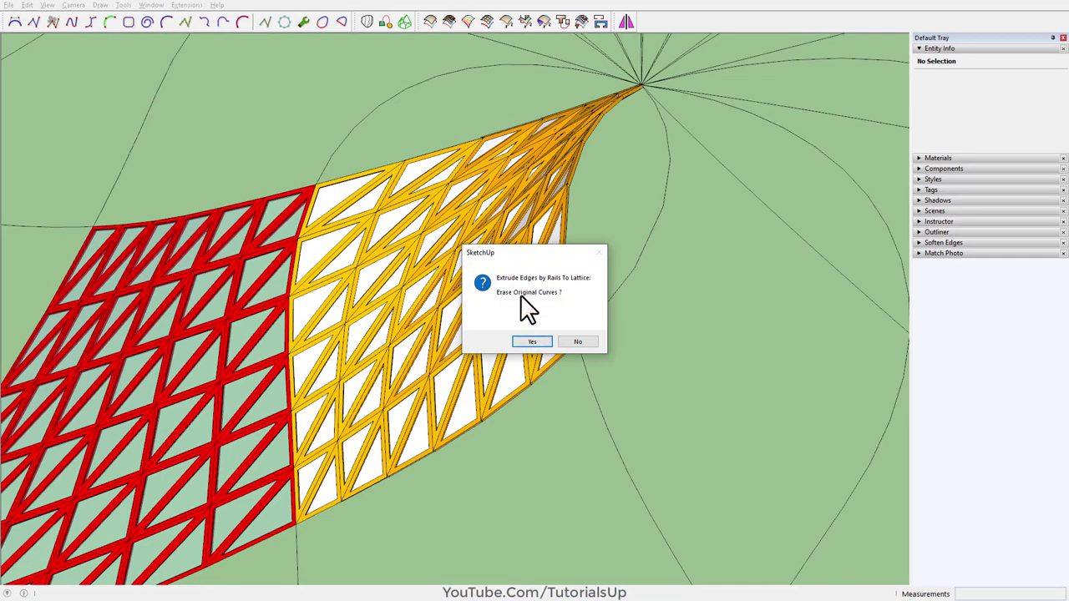
Keep the original curves, then group the curve along the orange lattice's tip with Ctrl+G
click(582, 341)
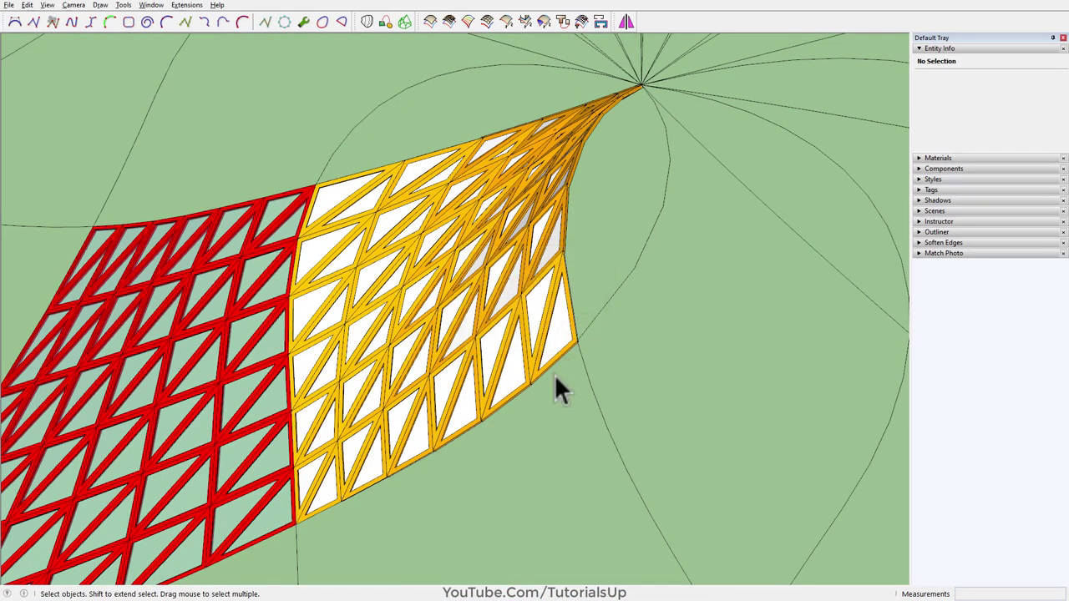
scroll(554, 374, down, 3)
mouse_move(469, 377)
middle_down()
mouse_move(715, 48)
mouse_move(709, 34)
mouse_move(119, 95)
mouse_move(494, 275)
mouse_move(372, 294)
mouse_move(138, 136)
mouse_move(811, 220)
mouse_move(468, 381)
middle_up()
scroll(468, 382, up, 3)
scroll(551, 314, up, 2)
mouse_move(529, 317)
middle_down()
mouse_move(508, 353)
mouse_move(597, 349)
middle_up()
scroll(597, 349, down, 2)
scroll(489, 318, up, 3)
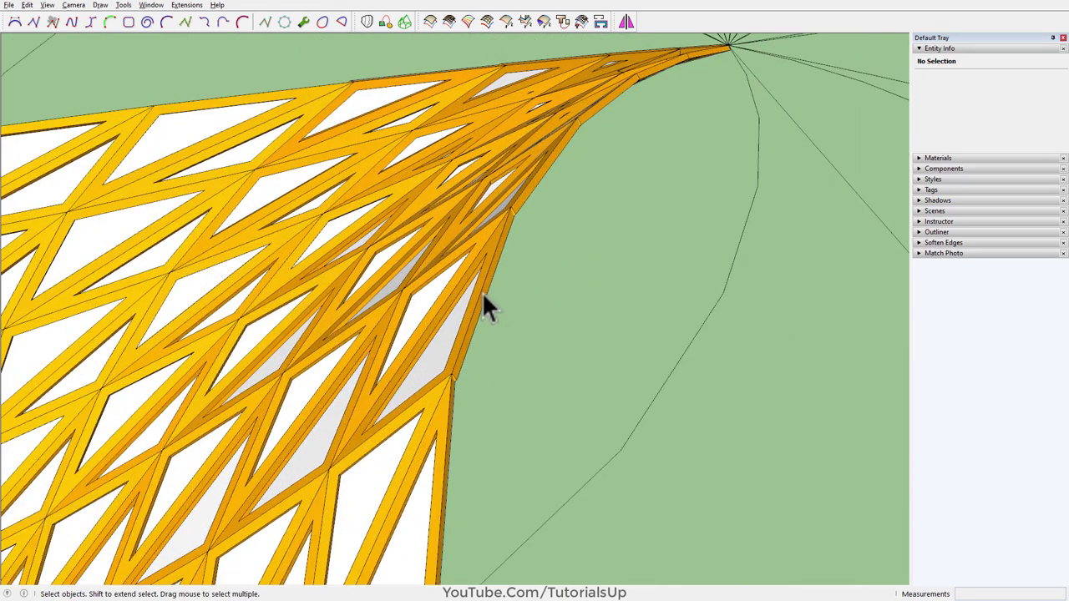
click(482, 292)
scroll(607, 320, down, 2)
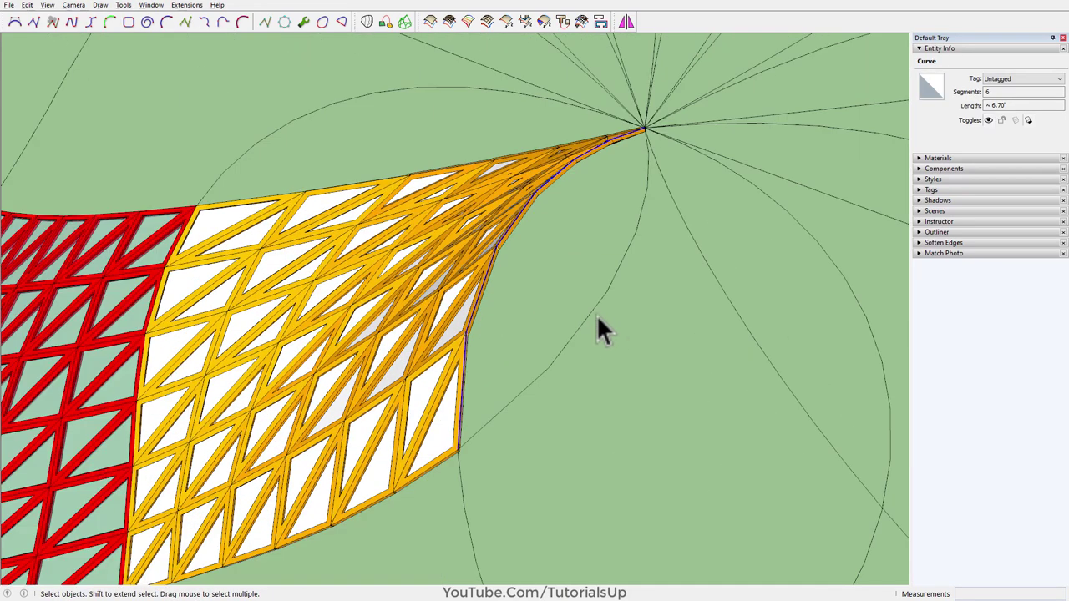
key(ctrl+g)
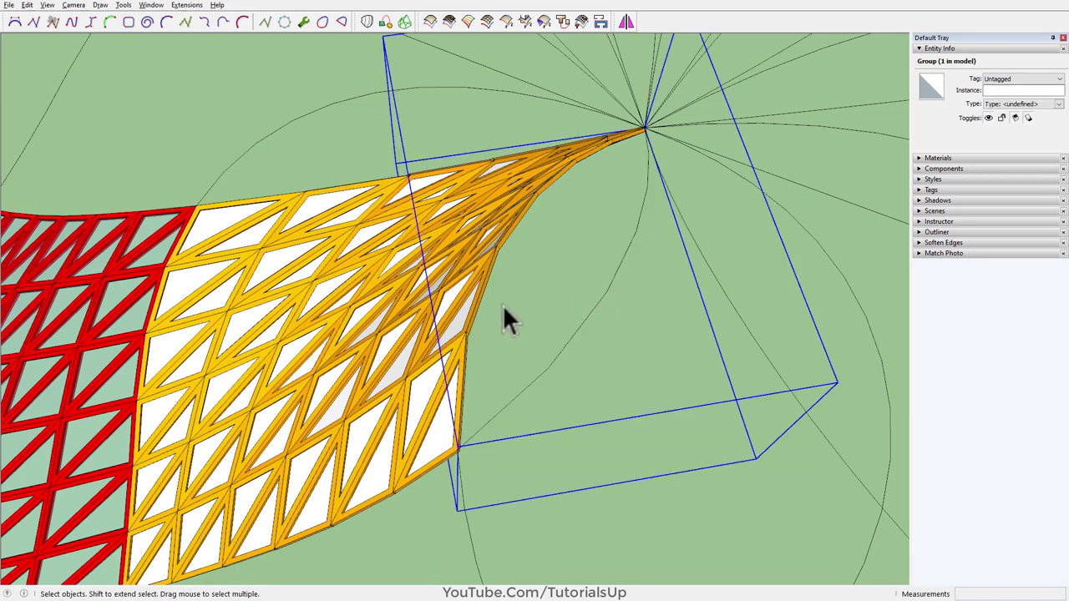
Loft a surface between the leaf's two tip curves with Curviloft Loft by Spline and validate it
shift+click(566, 342)
double_click(565, 335)
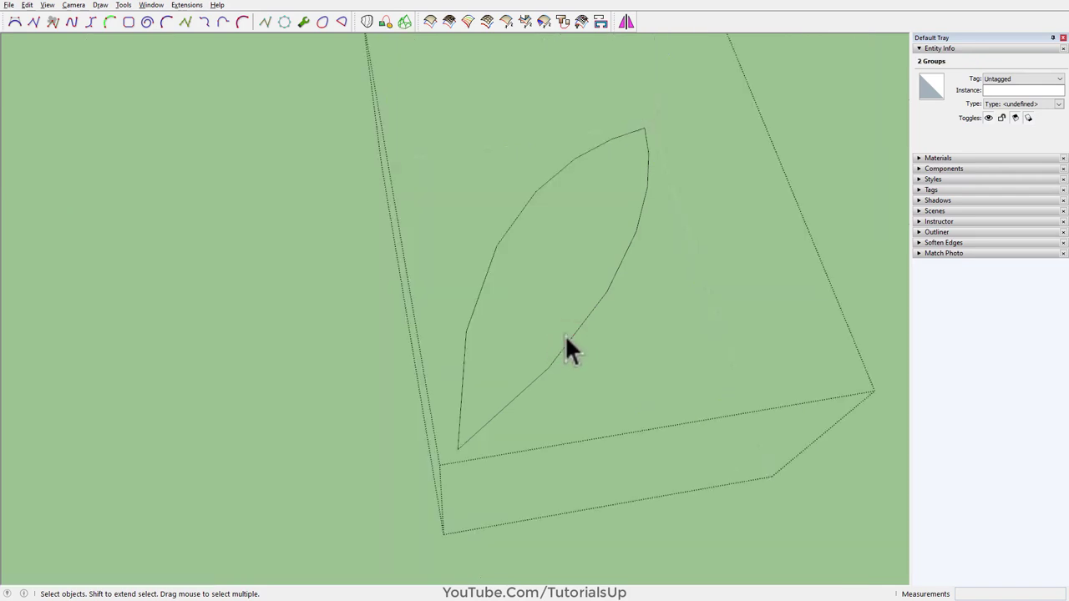
mouse_move(598, 310)
middle_down()
mouse_move(478, 73)
mouse_move(530, 223)
middle_up()
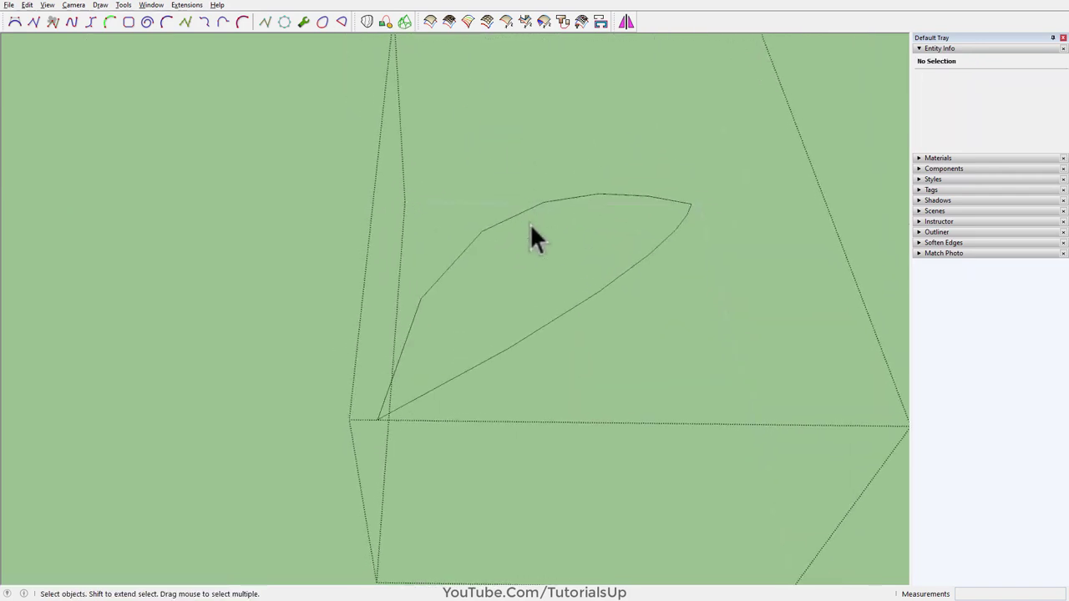
click(516, 231)
click(573, 233)
click(368, 23)
click(522, 213)
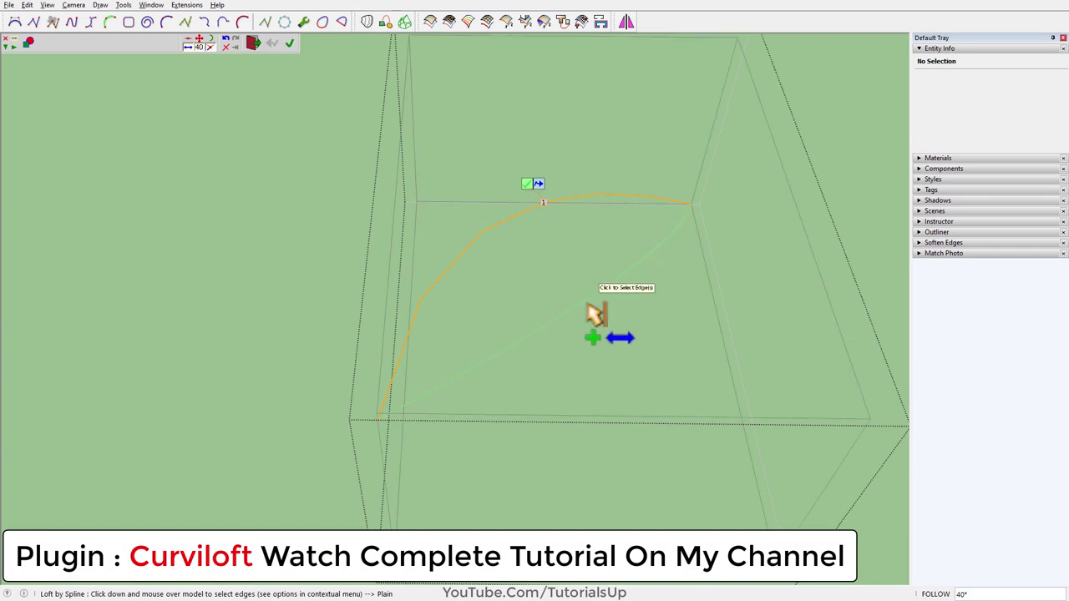
click(597, 278)
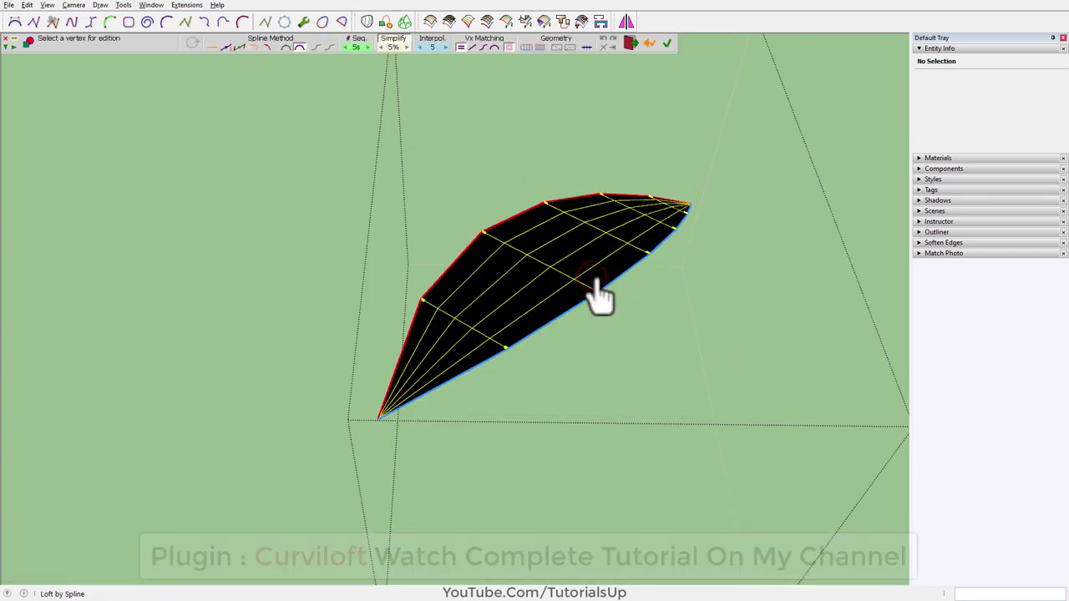
mouse_move(601, 203)
middle_down()
mouse_move(611, 246)
mouse_move(567, 289)
mouse_move(591, 244)
middle_up()
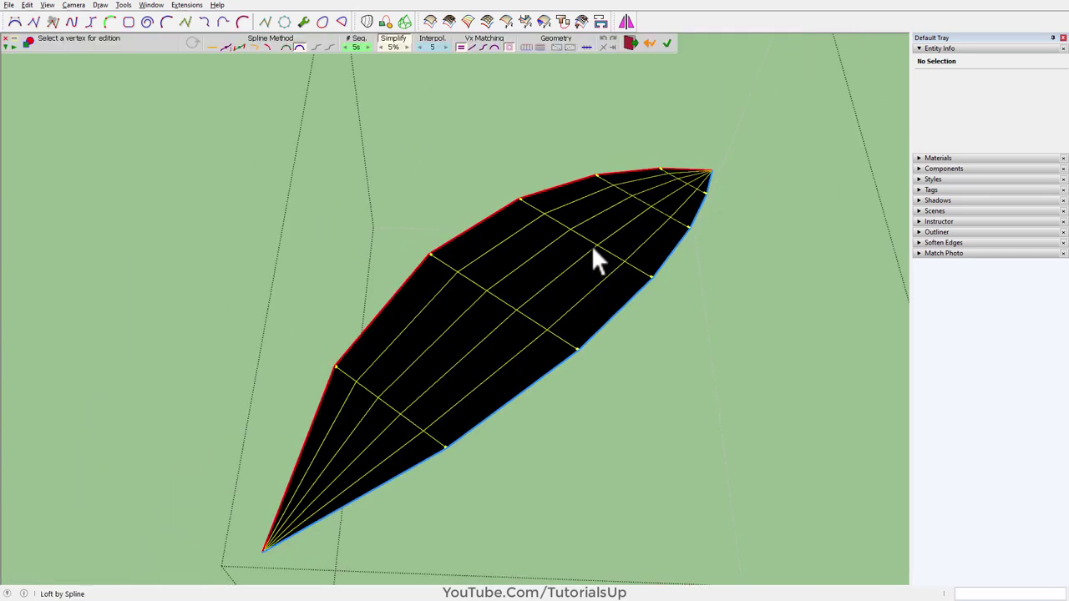
click(633, 100)
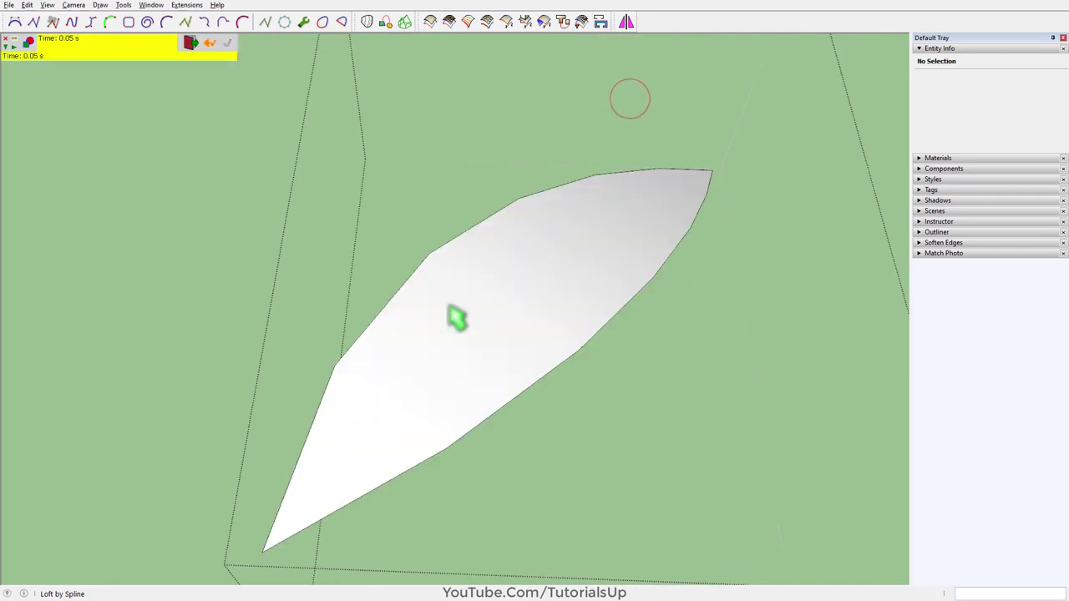
Select the new lofted tip surface and expand the Materials panel in the tray
mouse_move(453, 315)
middle_down()
mouse_move(493, 334)
mouse_move(566, 241)
mouse_move(551, 251)
mouse_move(535, 389)
mouse_move(552, 343)
middle_up()
scroll(611, 267, up, 5)
scroll(568, 298, up, 3)
scroll(598, 264, down, 3)
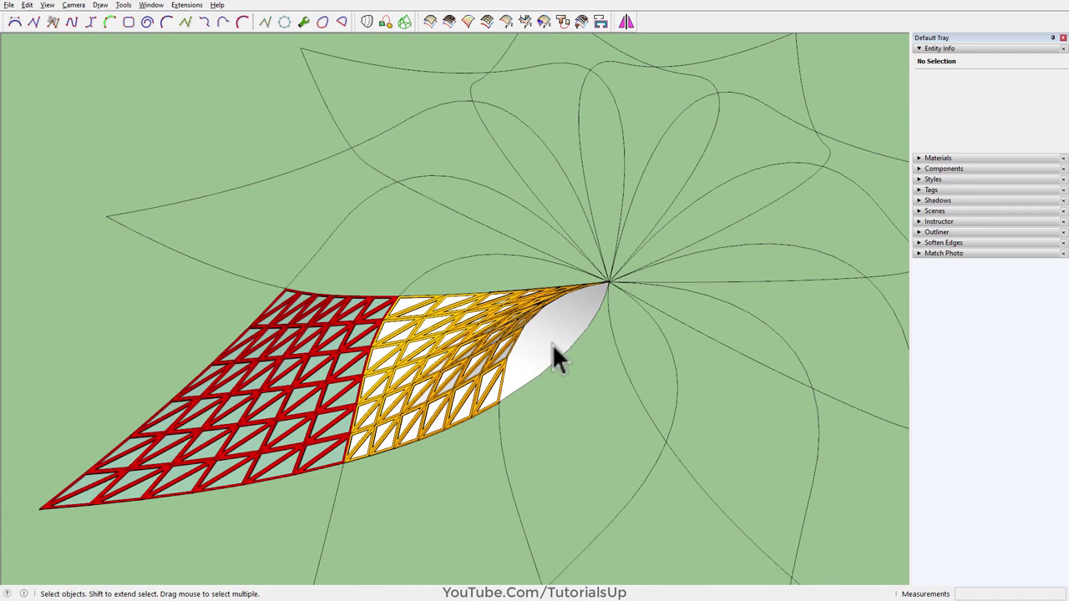
click(552, 343)
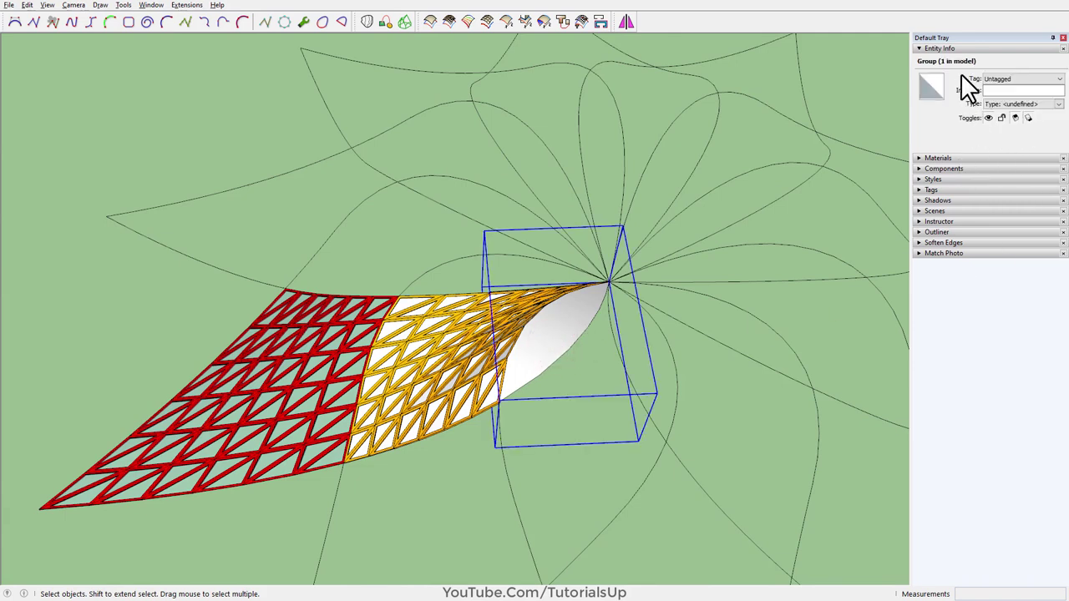
click(961, 48)
click(949, 57)
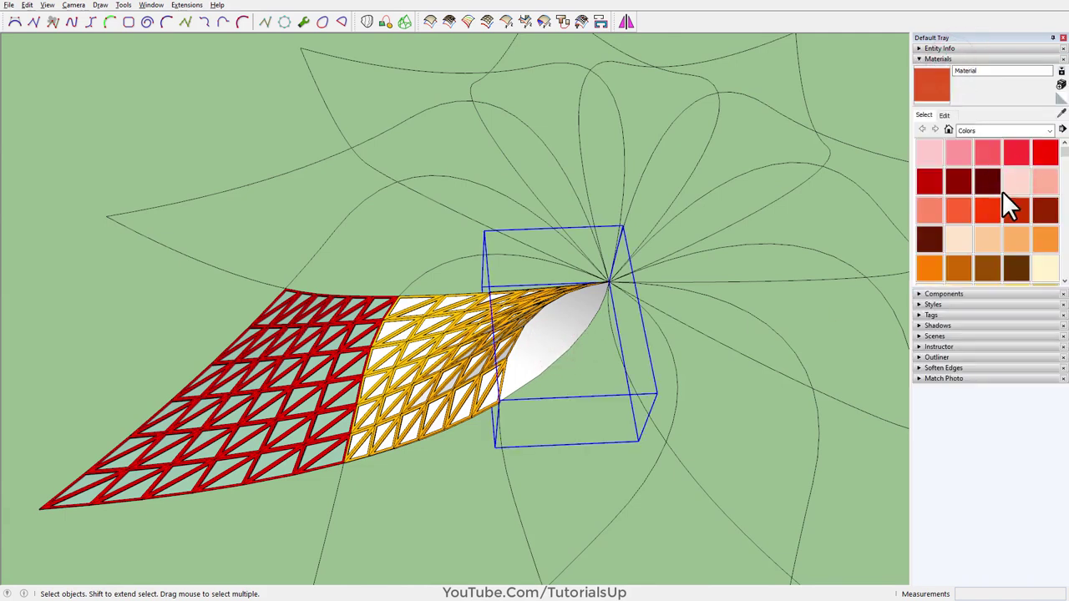
Paint the lofted tip surface with the lavender Color I02 swatch
scroll(1004, 200, down, 5)
click(929, 262)
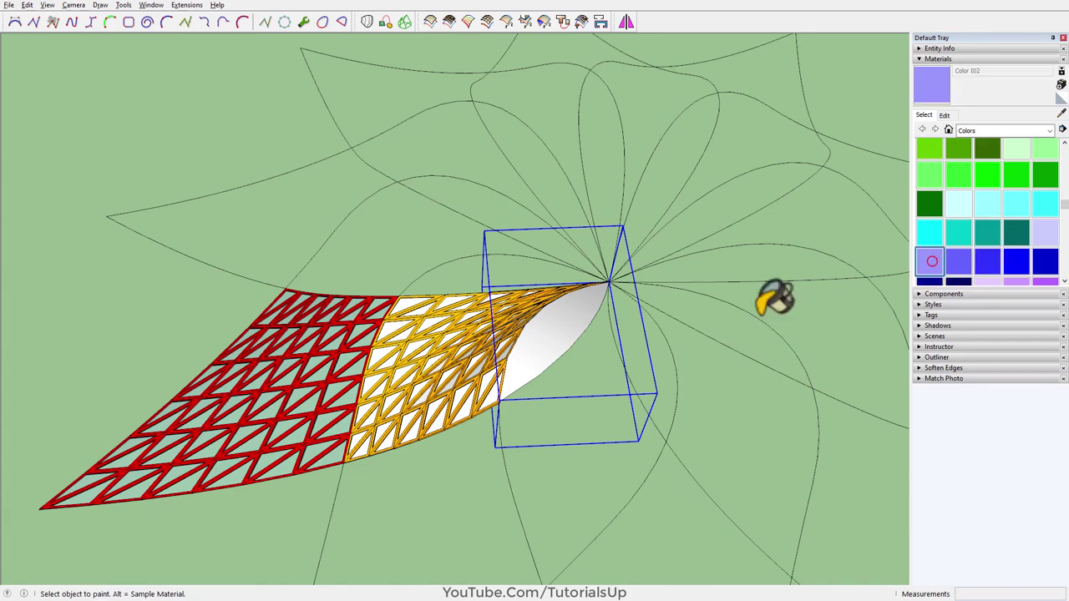
click(573, 310)
mouse_move(576, 313)
middle_down()
mouse_move(656, 209)
mouse_move(546, 385)
middle_up()
scroll(546, 386, down, 3)
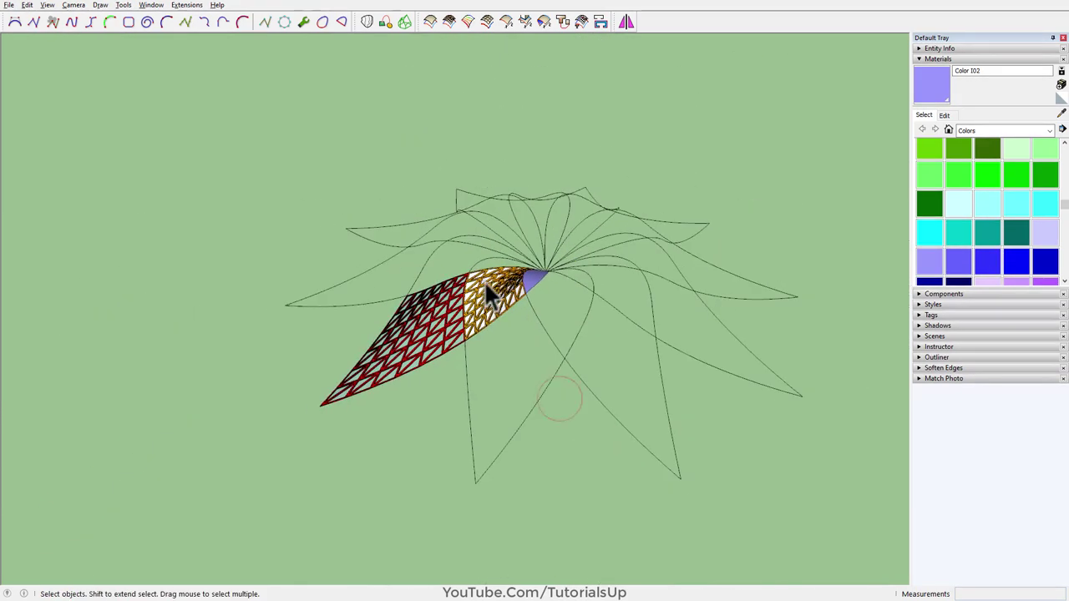
mouse_move(490, 287)
middle_down()
mouse_move(477, 341)
mouse_move(384, 389)
middle_up()
Select the three-part leaf and Ctrl-move a copy of it away from the palm
click(382, 389)
scroll(549, 328, down, 5)
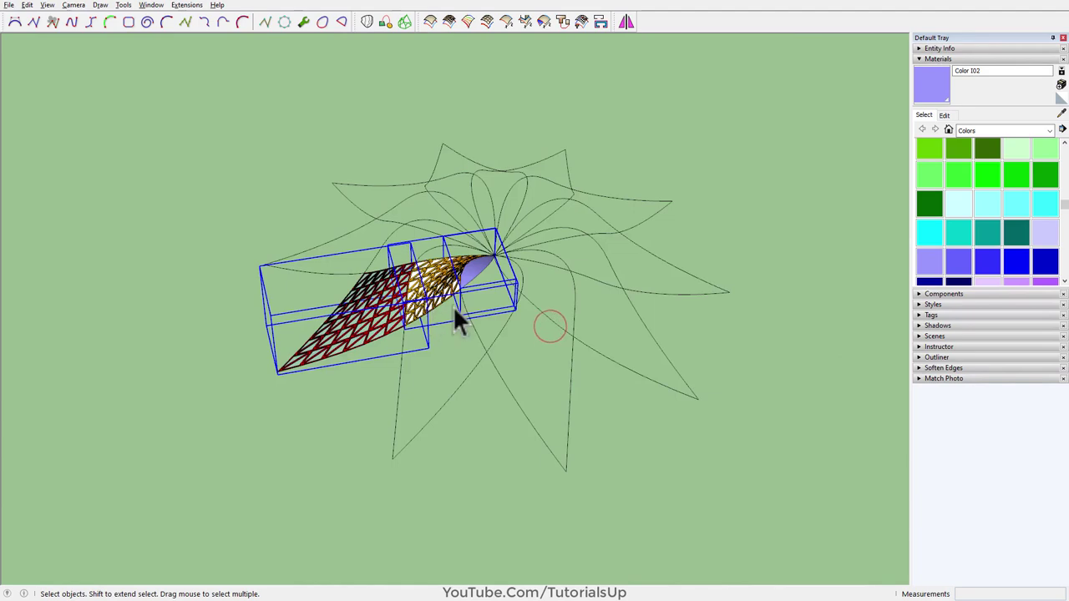
middle_drag(453, 318, 436, 359)
click(397, 405)
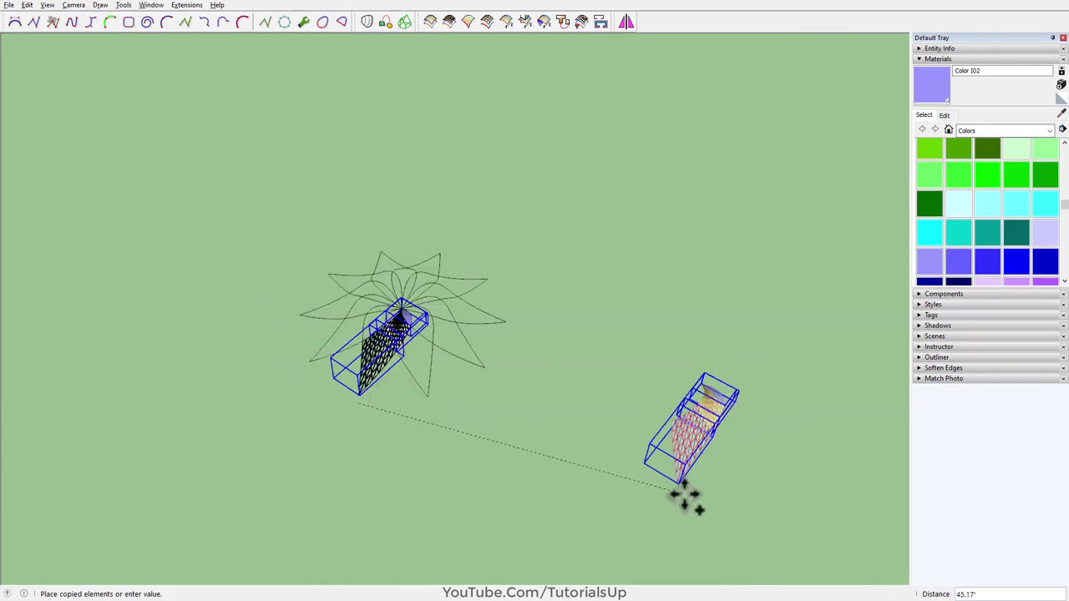
click(688, 500)
middle_drag(446, 424, 324, 380)
click(367, 453)
click(554, 470)
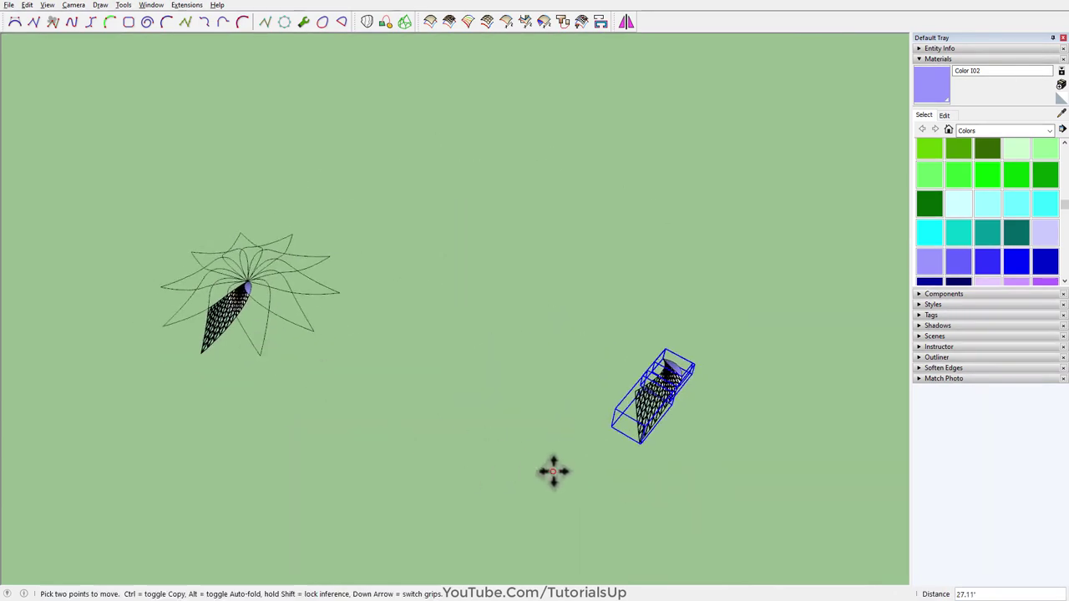
key(space)
scroll(554, 470, up, 5)
middle_drag(652, 370, 348, 383)
scroll(405, 376, up, 4)
Turn the copied leaf into a component
right_click(541, 368)
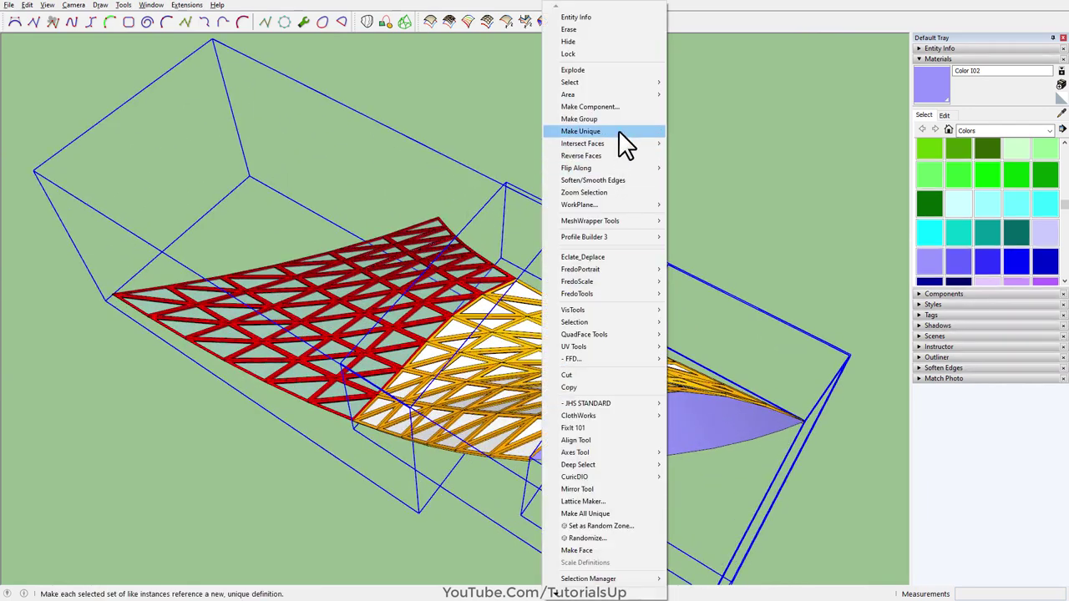
click(618, 109)
click(549, 410)
scroll(603, 338, down, 3)
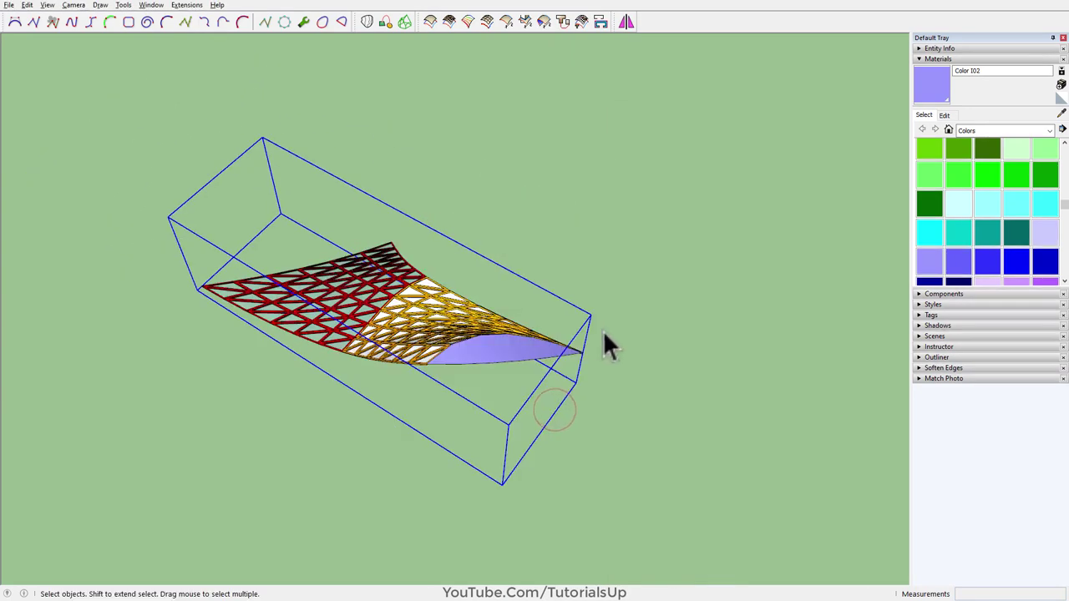
scroll(585, 355, up, 8)
Rotate-copy the leaf component about its pointed tip to place a second leaf
key(q)
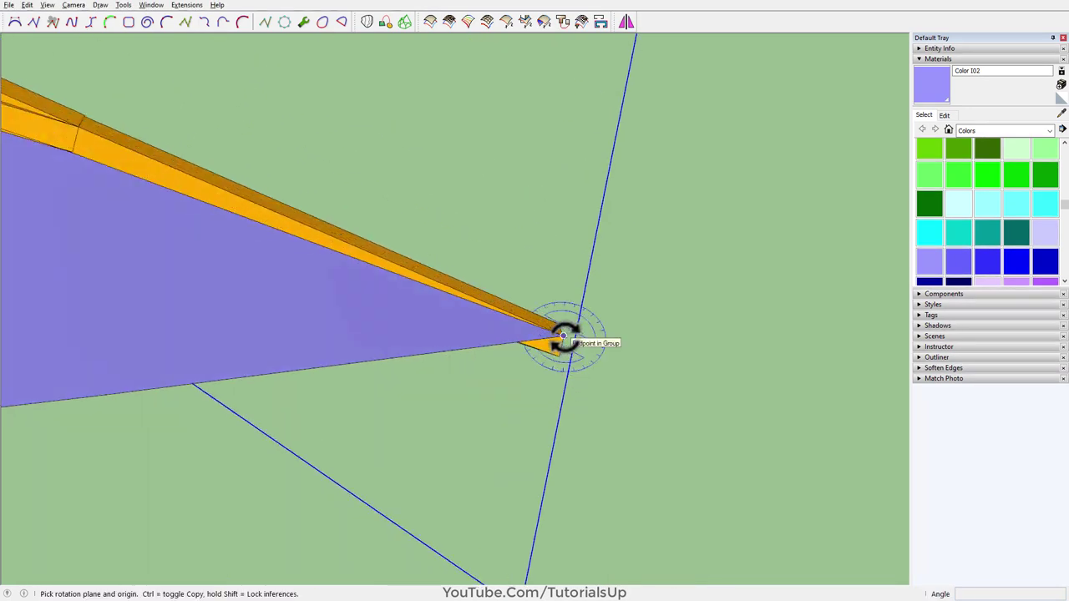
click(562, 341)
scroll(563, 340, down, 5)
scroll(680, 286, down, 2)
scroll(727, 295, down, 3)
scroll(554, 210, up, 4)
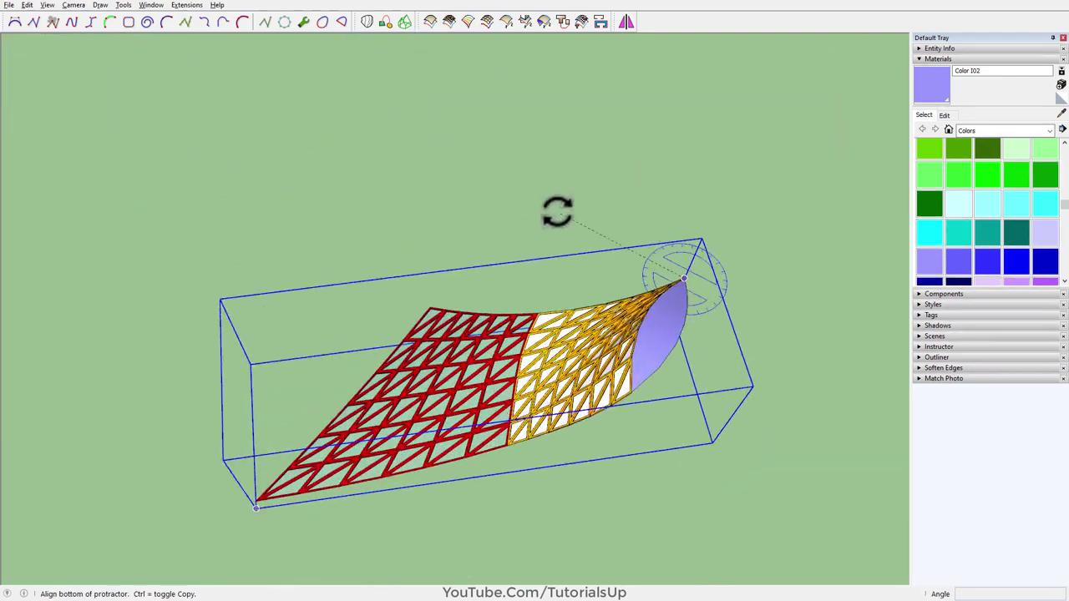
scroll(833, 465, down, 1)
click(859, 427)
key(ctrl)
text(36)
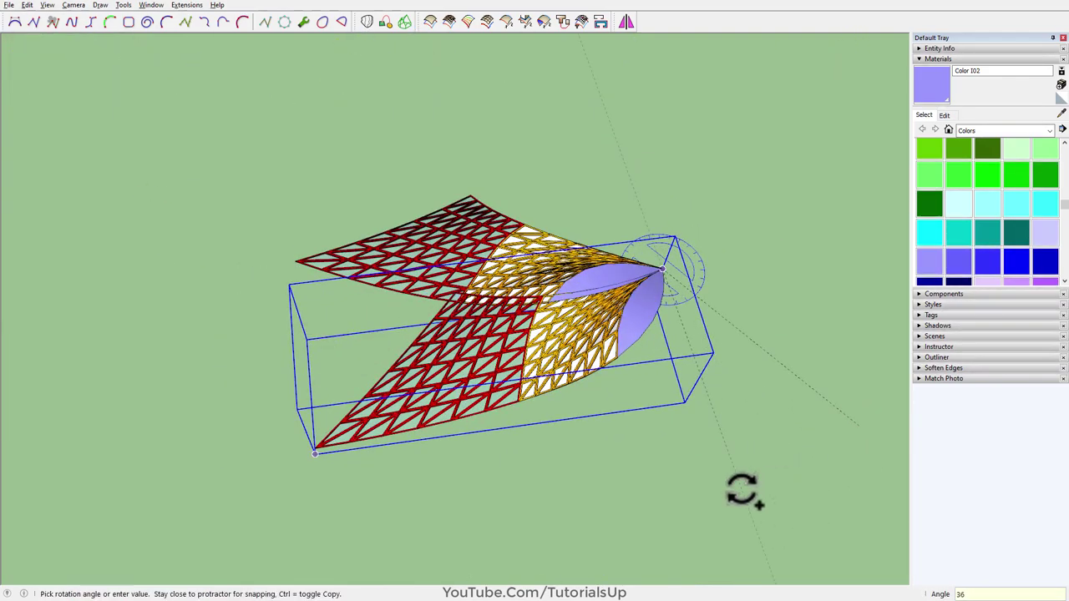
click(743, 491)
Array the rotated copy with an 'x' multiplier into nine copies, forming a ten-leaf star
scroll(197, 443, down, 2)
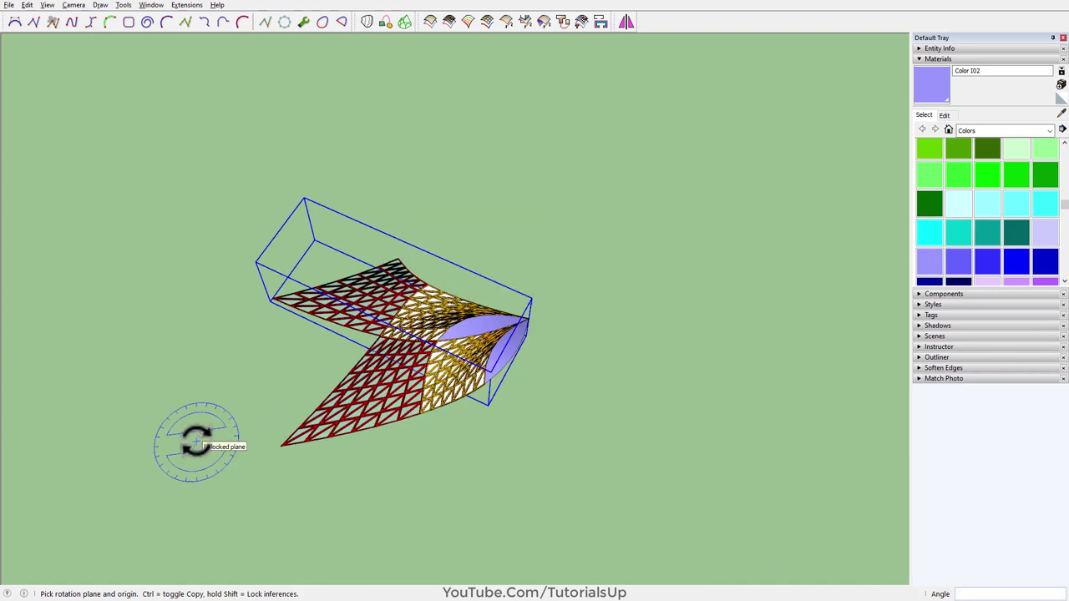
text(8x)
key(Return)
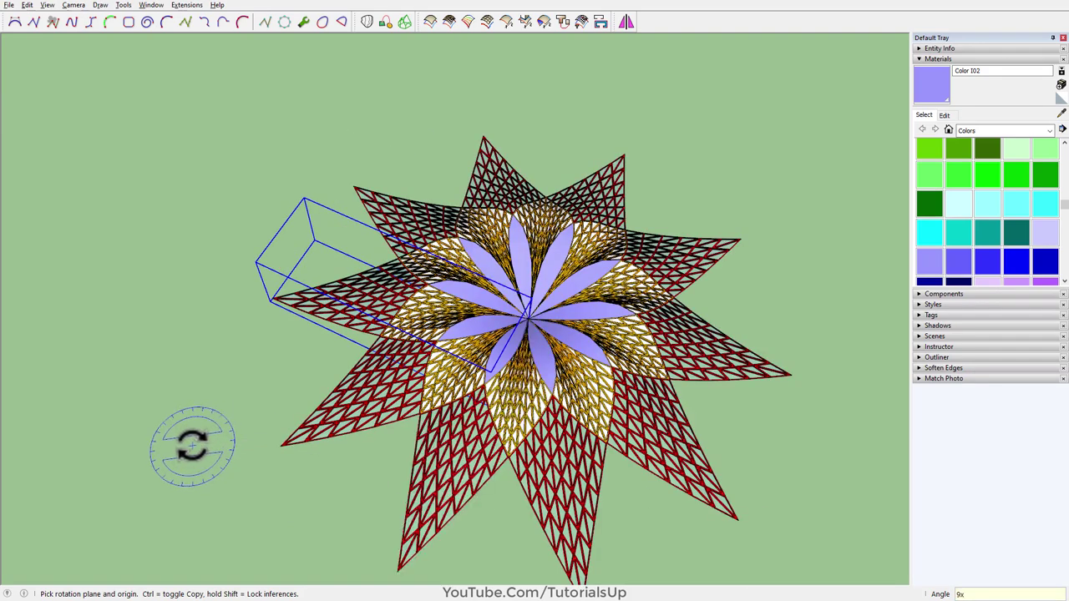
key(space)
click(247, 467)
scroll(704, 529, up, 2)
mouse_move(704, 529)
middle_down()
mouse_move(541, 155)
mouse_move(620, 78)
mouse_move(727, 418)
mouse_move(424, 245)
middle_up()
scroll(415, 338, down, 2)
mouse_move(415, 336)
middle_down()
mouse_move(416, 312)
mouse_move(481, 219)
mouse_move(534, 200)
middle_up()
Uncheck Edges in the Styles Edit tab, then collapse Styles and expand the Shadows panel
click(930, 304)
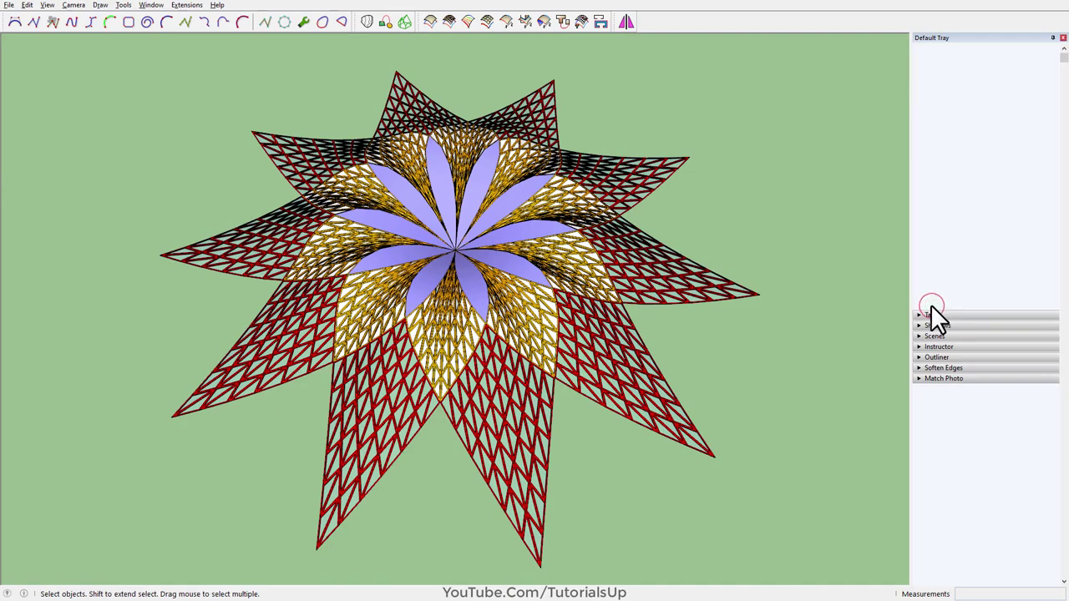
click(943, 359)
click(919, 391)
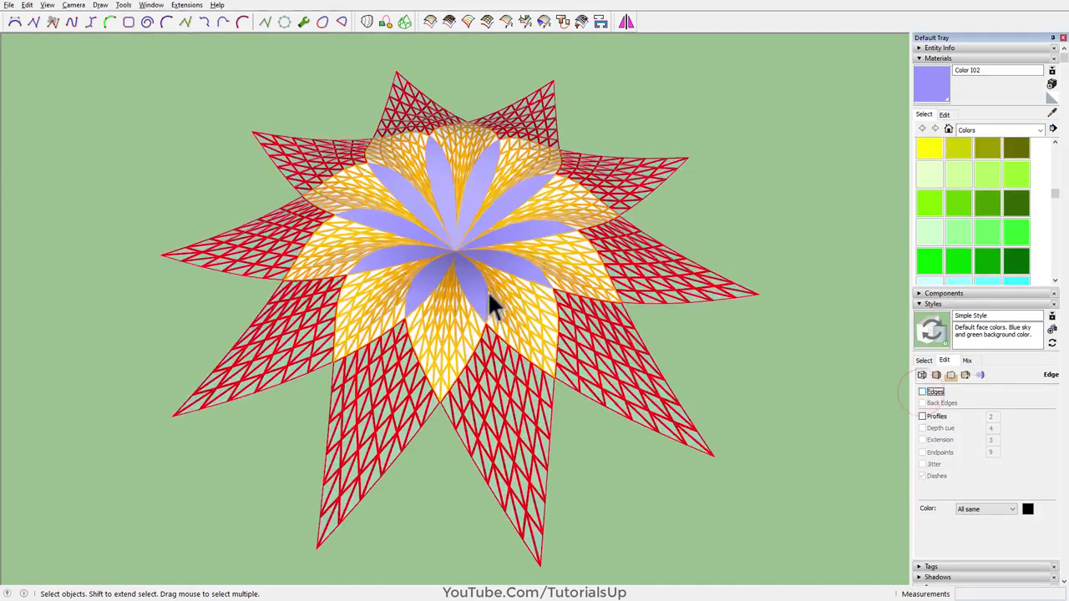
mouse_move(488, 291)
middle_down()
mouse_move(479, 195)
mouse_move(601, 233)
mouse_move(519, 247)
mouse_move(511, 236)
middle_up()
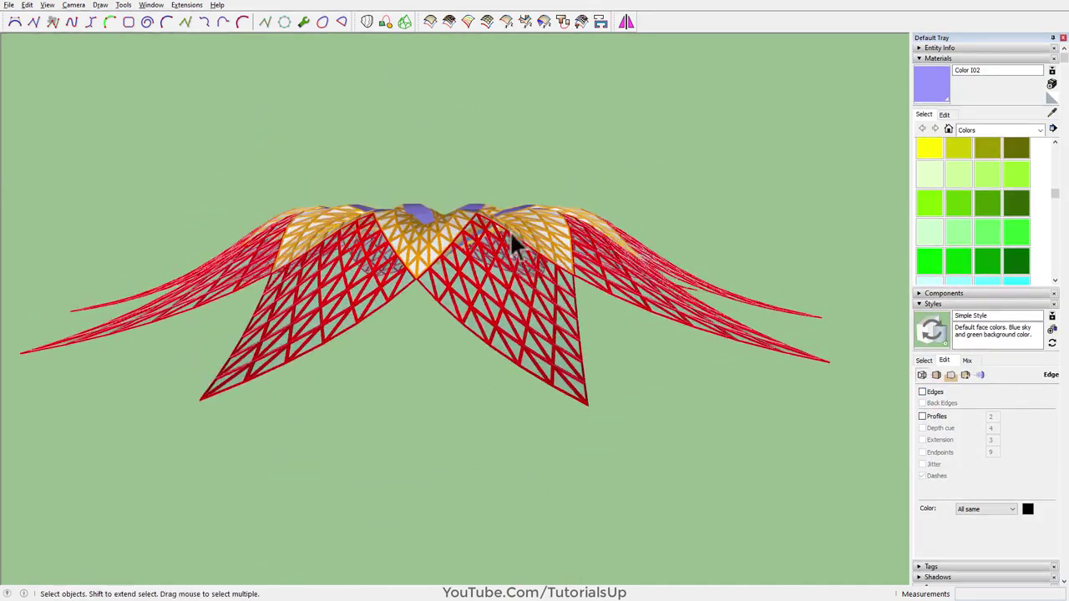
scroll(436, 234, up, 5)
mouse_move(436, 234)
middle_down()
mouse_move(430, 472)
mouse_move(497, 294)
middle_up()
scroll(467, 342, up, 5)
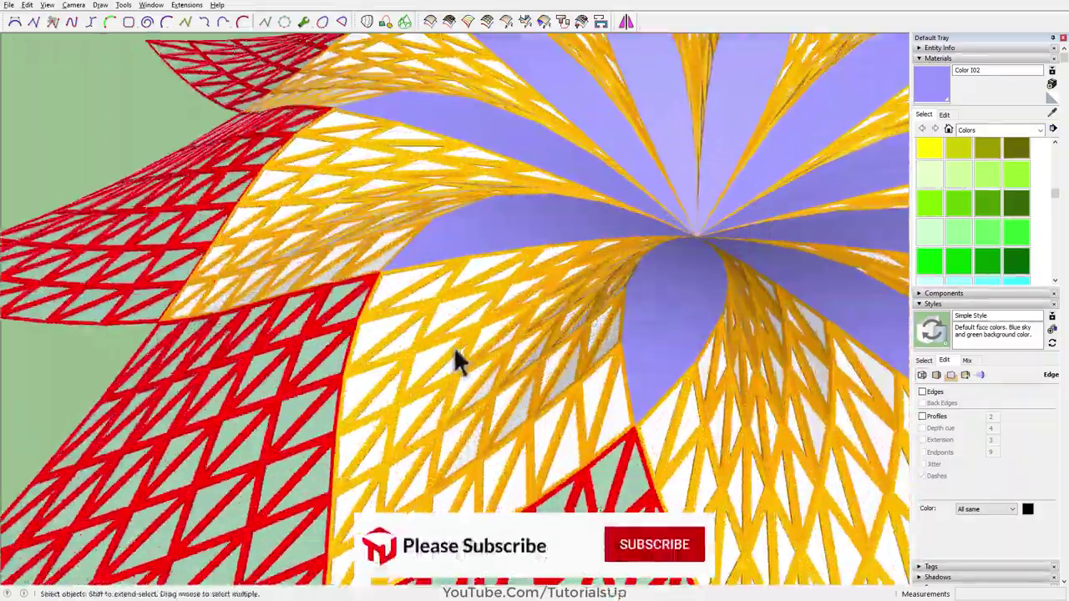
mouse_move(454, 357)
middle_down()
mouse_move(640, 410)
mouse_move(668, 238)
mouse_move(807, 216)
mouse_move(465, 117)
mouse_move(303, 227)
mouse_move(198, 258)
mouse_move(481, 326)
mouse_move(479, 178)
middle_up()
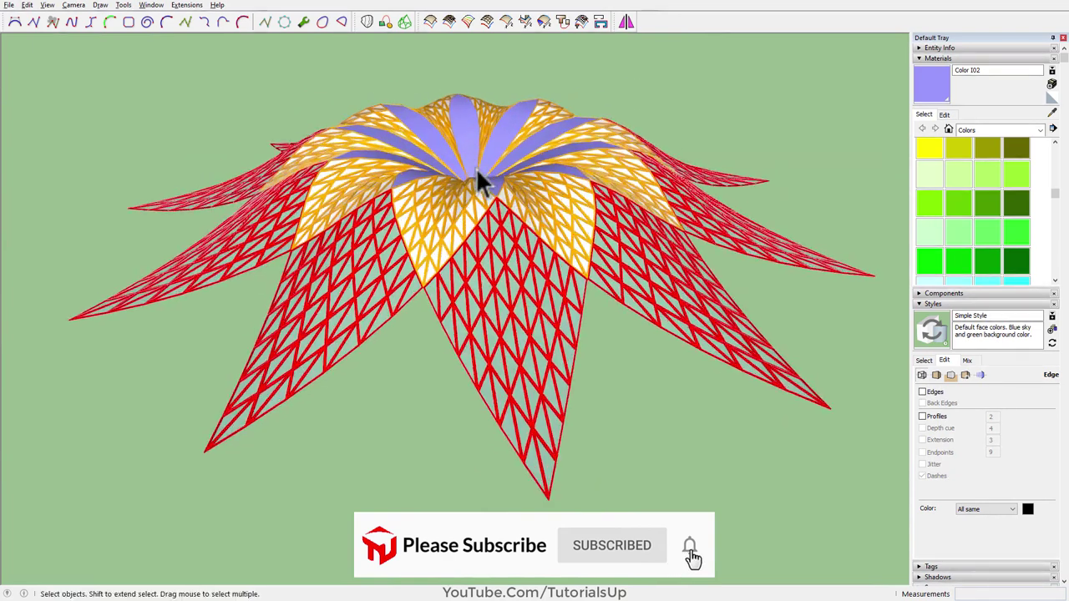
click(934, 306)
click(936, 325)
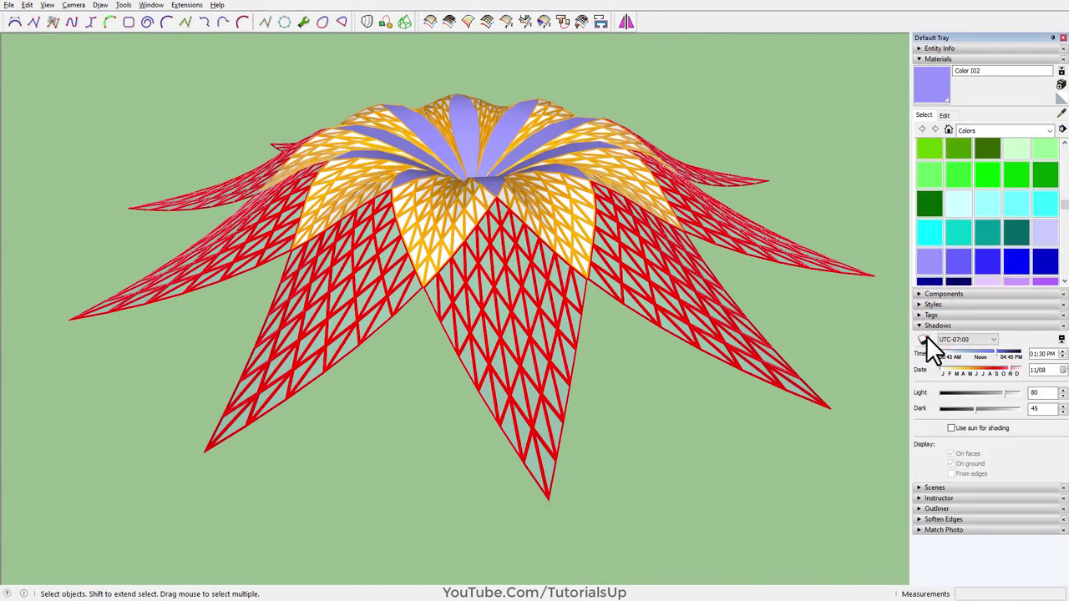
Turn shadows on, select all the canopy's leaf groups and show the model Axes
click(923, 339)
mouse_move(375, 217)
middle_down()
mouse_move(363, 124)
mouse_move(325, 173)
middle_up()
scroll(580, 359, down, 3)
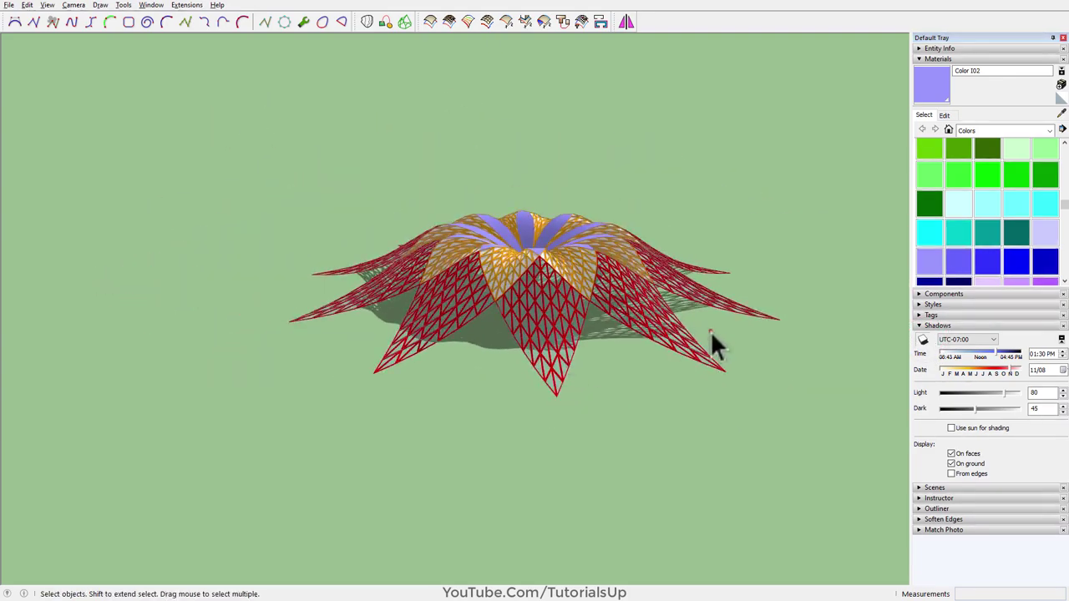
drag(710, 331, 534, 247)
scroll(511, 264, up, 2)
mouse_move(511, 264)
middle_down()
mouse_move(812, 434)
mouse_move(709, 317)
mouse_move(653, 298)
middle_up()
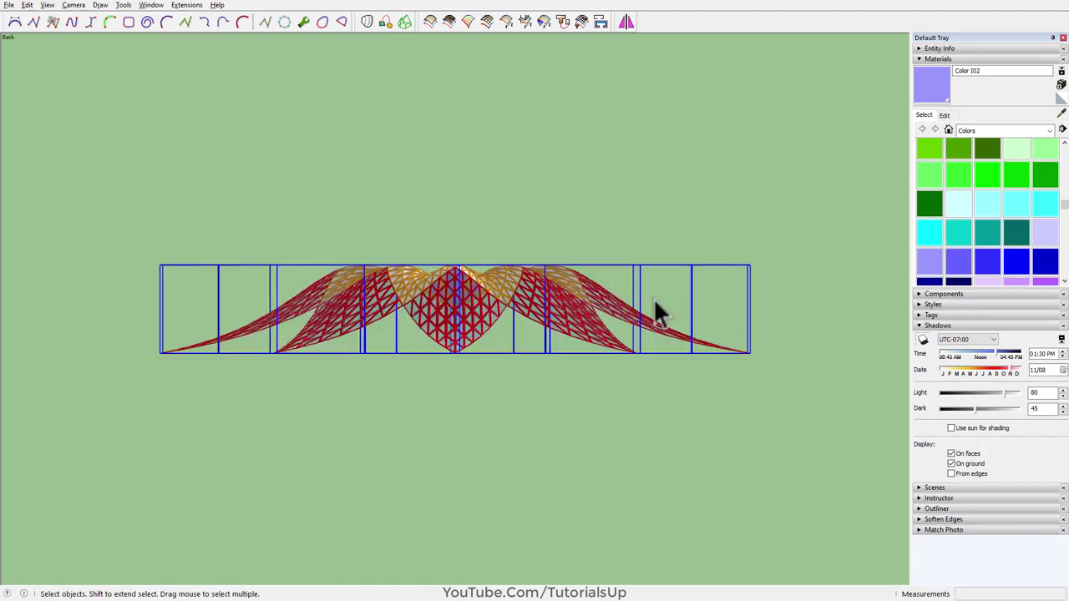
scroll(653, 298, up, 2)
middle_drag(603, 218, 539, 283)
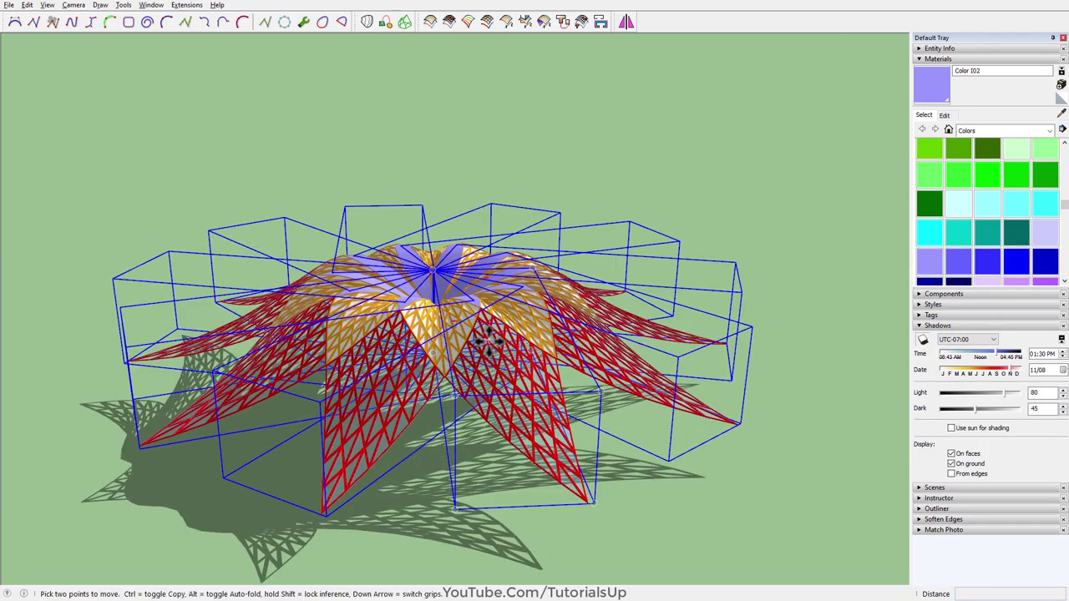
key(space)
scroll(489, 341, down, 2)
middle_drag(489, 340, 600, 254)
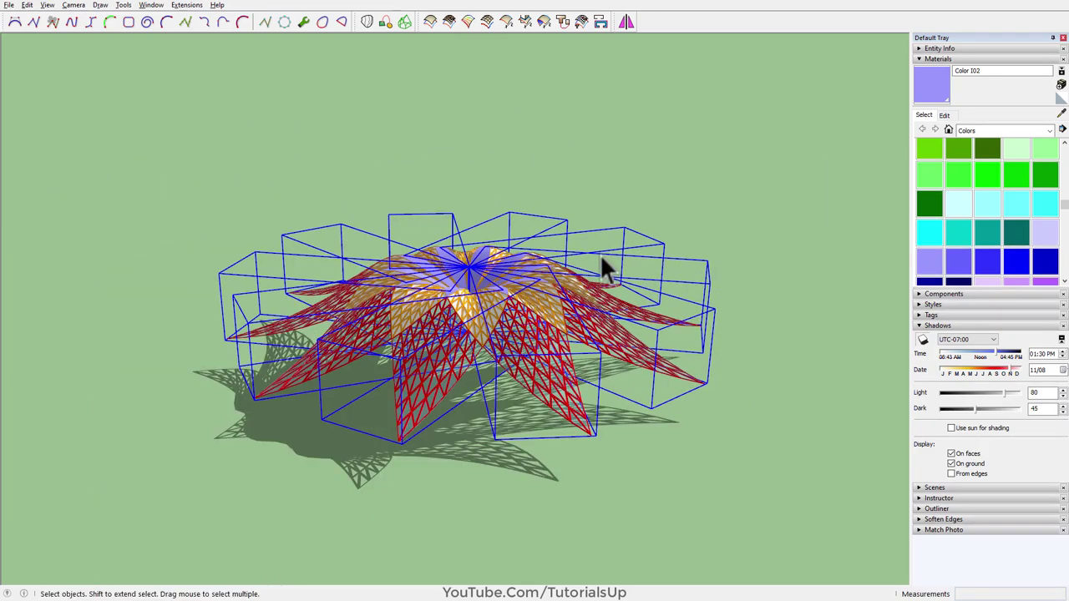
click(48, 5)
click(73, 105)
scroll(393, 442, up, 3)
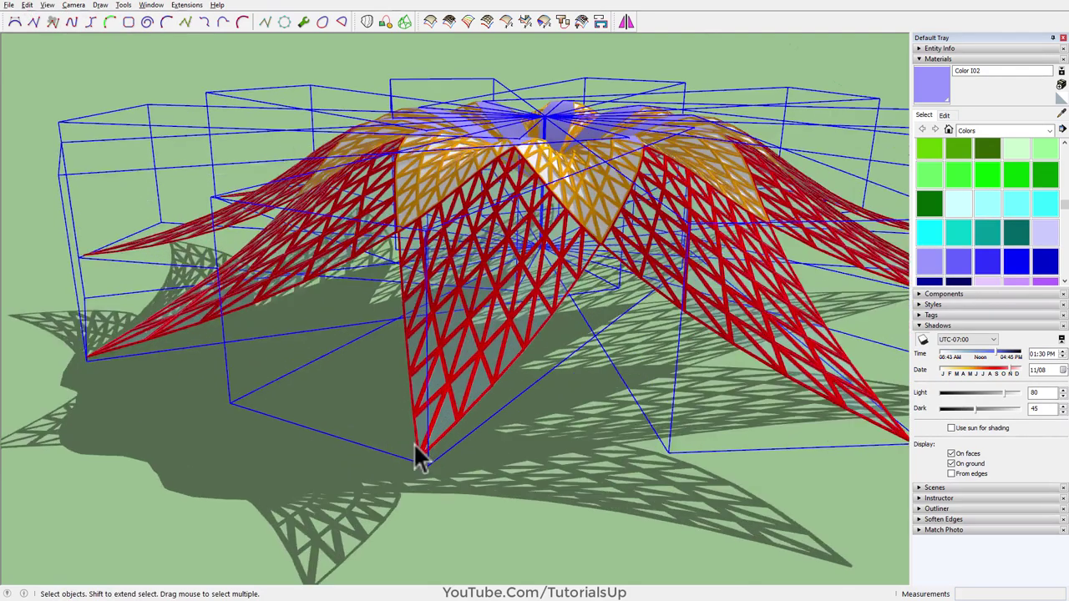
Move the selected canopy from its base point to the axes origin
key(m)
scroll(420, 458, up, 2)
scroll(418, 457, up, 2)
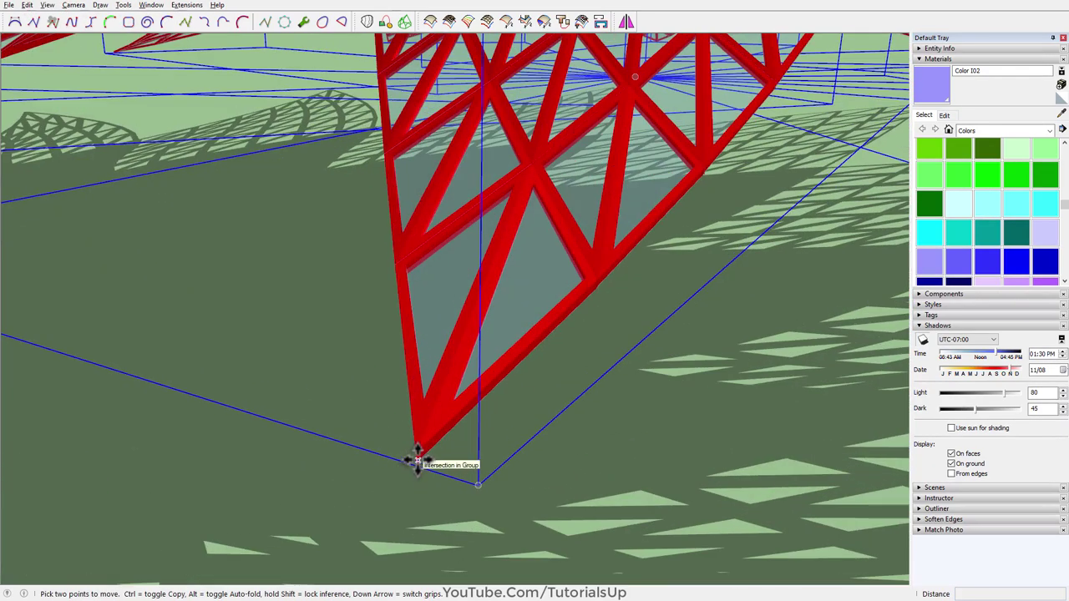
click(424, 407)
scroll(430, 310, down, 2)
scroll(410, 303, down, 1)
scroll(549, 281, down, 4)
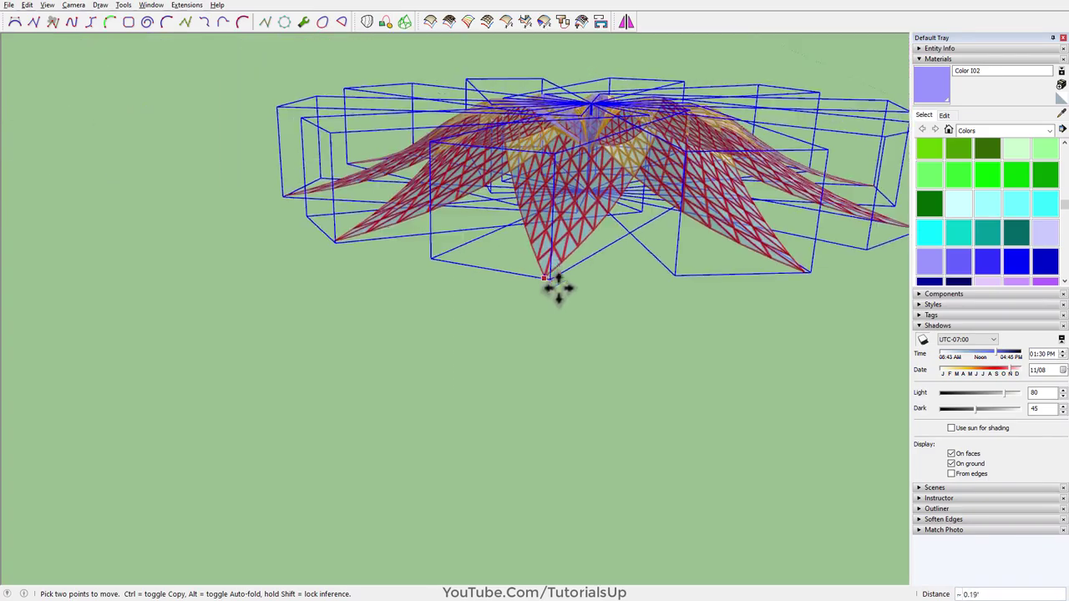
scroll(568, 318, down, 2)
scroll(746, 434, up, 1)
scroll(747, 434, up, 3)
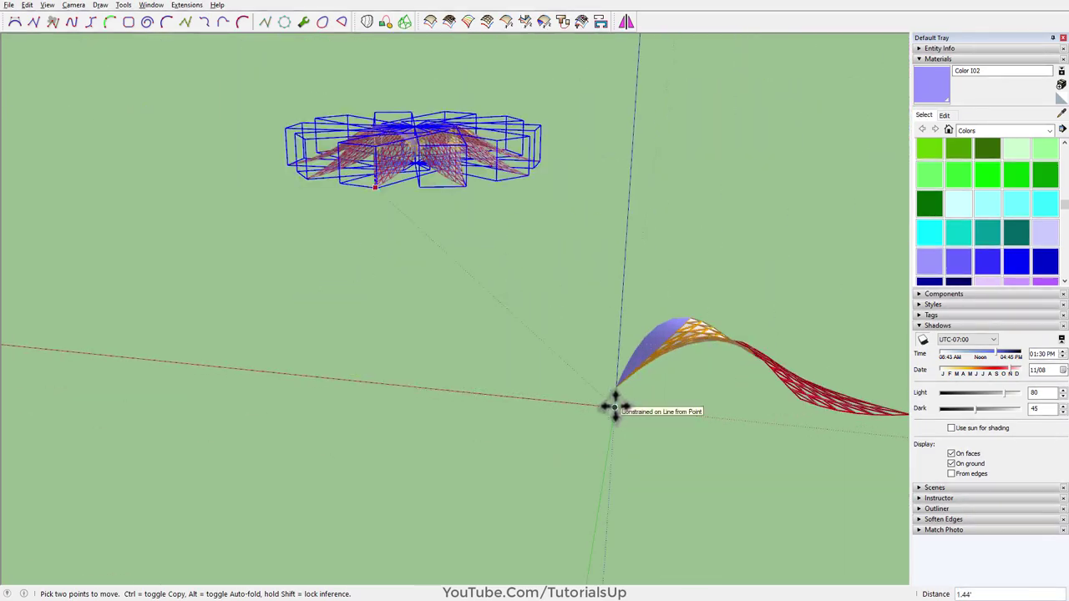
click(613, 406)
key(space)
Set the shadow date to 05/26 with the Date slider
click(124, 270)
scroll(476, 100, up, 5)
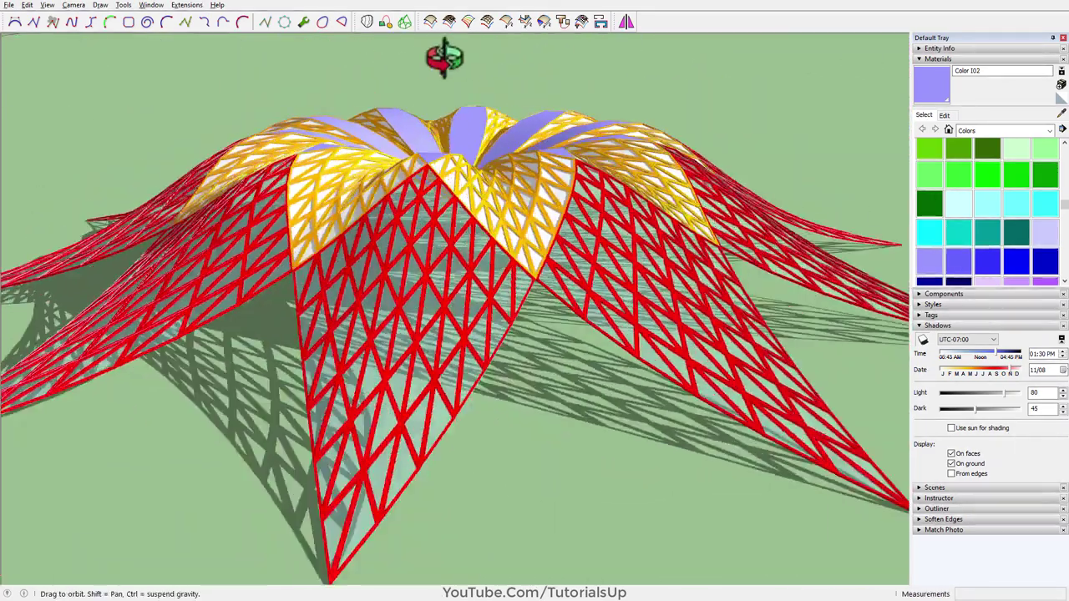
mouse_move(436, 53)
middle_down()
mouse_move(151, 203)
mouse_move(520, 374)
middle_up()
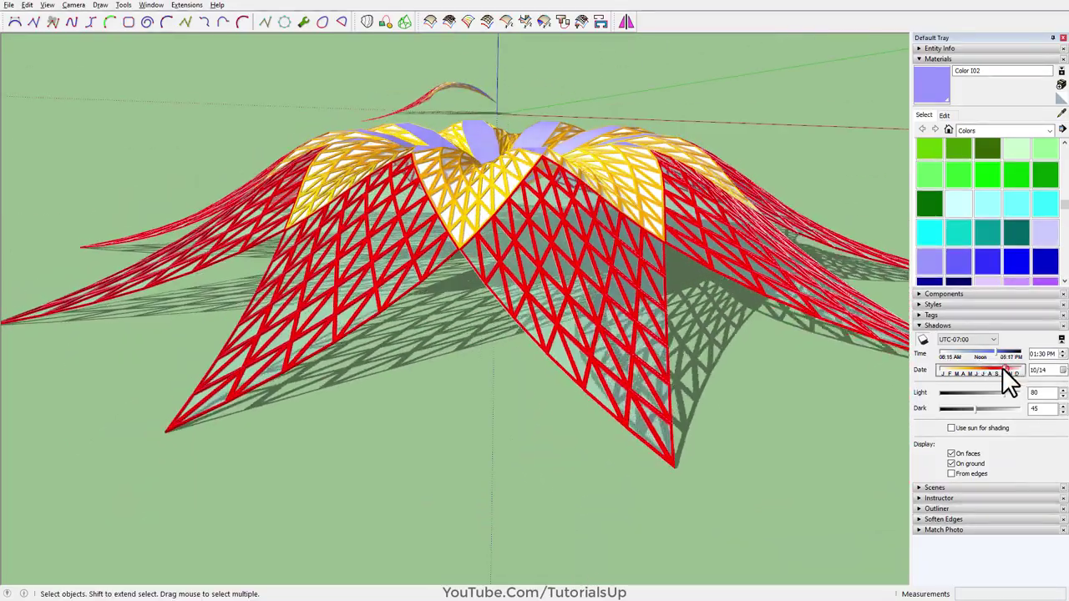
mouse_move(1005, 374)
mouse_down()
mouse_move(977, 379)
mouse_move(974, 370)
mouse_up()
scroll(431, 265, down, 3)
mouse_move(431, 265)
middle_down()
mouse_move(429, 186)
mouse_move(704, 329)
mouse_move(346, 239)
middle_up()
Edit the petal material's colour to mint cyan with the Paint Bucket
click(1051, 37)
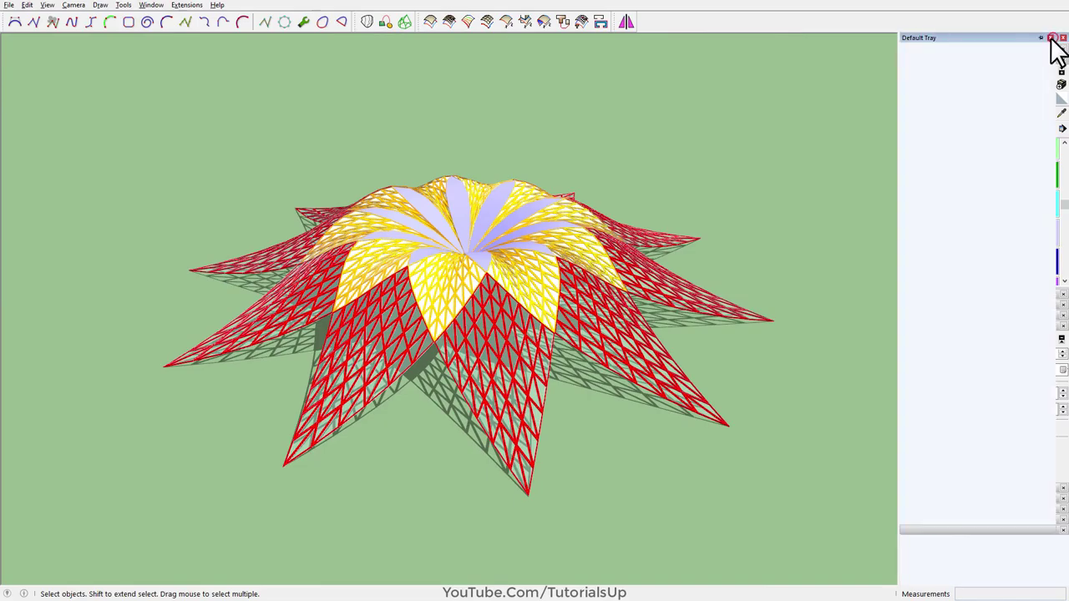
scroll(607, 331, up, 3)
mouse_move(607, 332)
middle_down()
mouse_move(544, 346)
mouse_move(573, 143)
mouse_move(543, 279)
mouse_move(469, 357)
middle_up()
key(b)
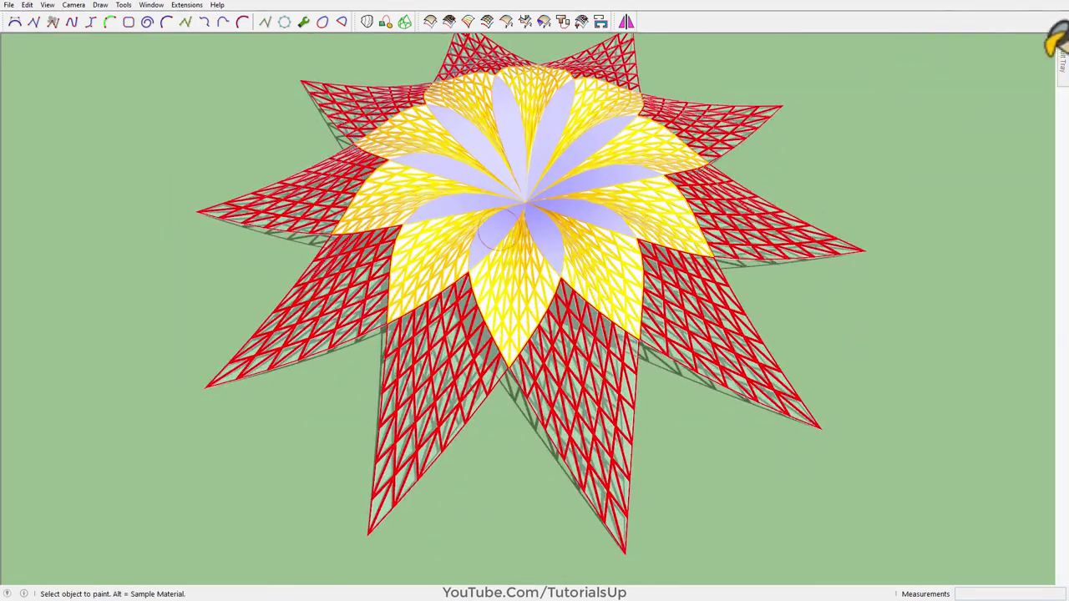
mouse_move(1062, 60)
click(938, 117)
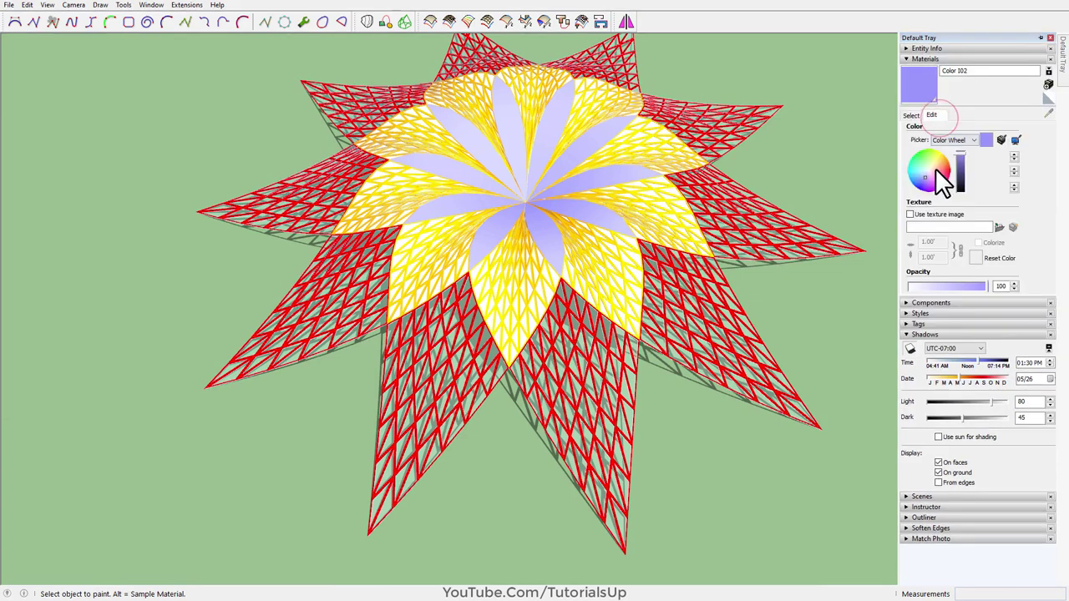
mouse_move(936, 168)
mouse_down()
mouse_move(926, 172)
mouse_move(947, 177)
mouse_move(948, 156)
mouse_move(941, 179)
mouse_move(922, 167)
mouse_up()
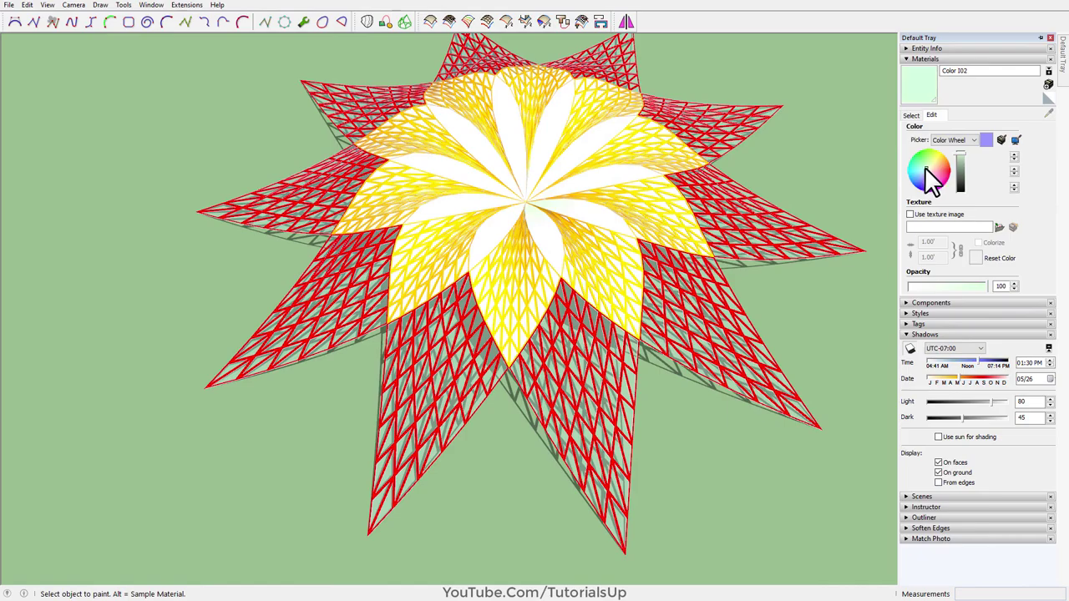
mouse_move(573, 148)
middle_down()
mouse_move(560, 192)
mouse_move(610, 162)
mouse_move(1010, 93)
middle_up()
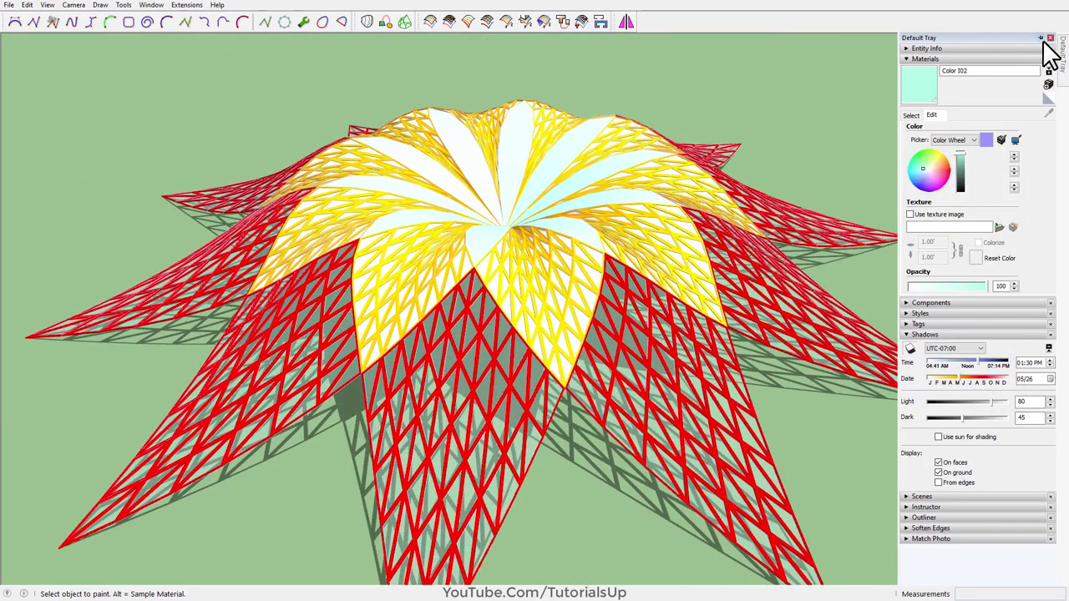
click(1052, 37)
drag(936, 170, 950, 181)
Recolour the inner Orange lattice pink and the outer Red lattice light blue
alt+click(617, 278)
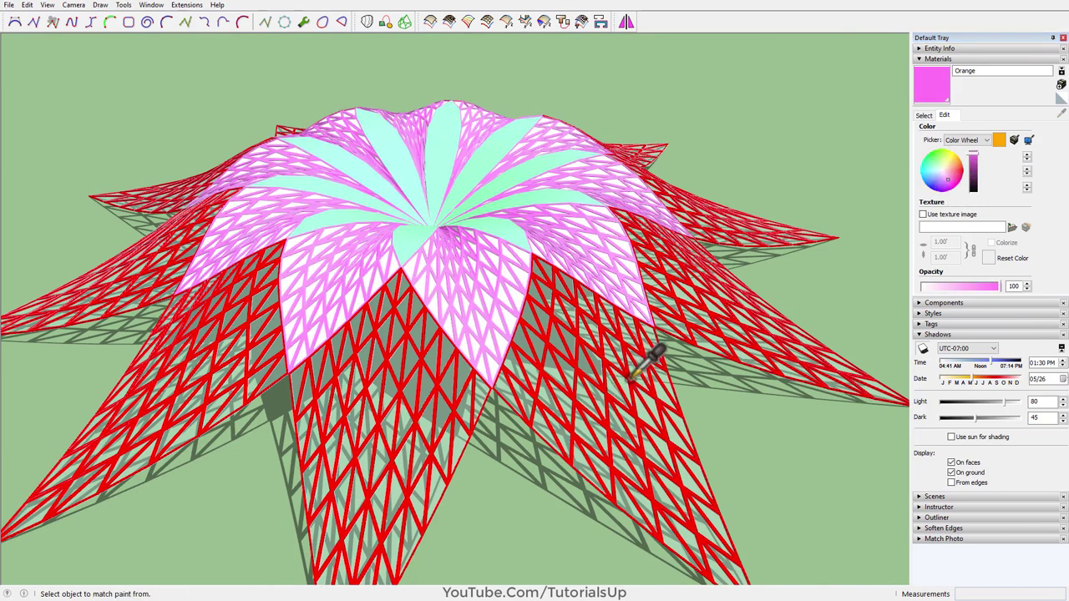
alt+click(629, 382)
click(938, 172)
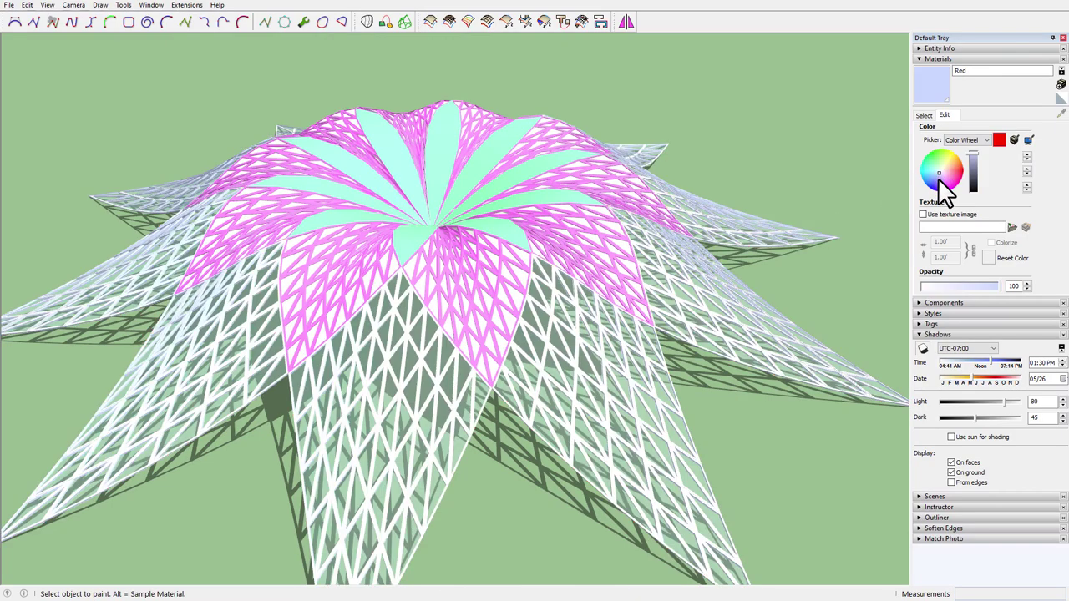
click(936, 174)
mouse_move(359, 293)
middle_down()
mouse_move(528, 503)
mouse_move(644, 406)
mouse_move(544, 267)
mouse_move(422, 496)
mouse_move(280, 124)
mouse_move(470, 246)
mouse_move(115, 363)
mouse_move(348, 339)
mouse_move(405, 461)
middle_up()
scroll(507, 417, up, 5)
scroll(475, 250, down, 1)
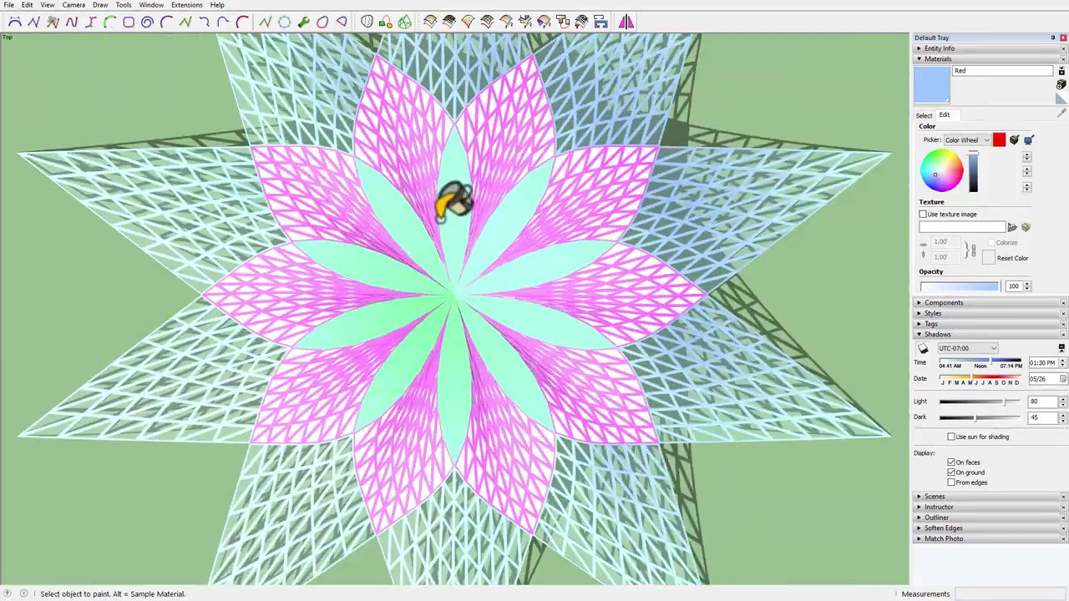
scroll(447, 234, down, 2)
mouse_move(442, 259)
middle_down()
mouse_move(596, 292)
mouse_move(543, 279)
mouse_move(515, 370)
mouse_move(416, 120)
mouse_move(241, 291)
mouse_move(356, 368)
middle_up()
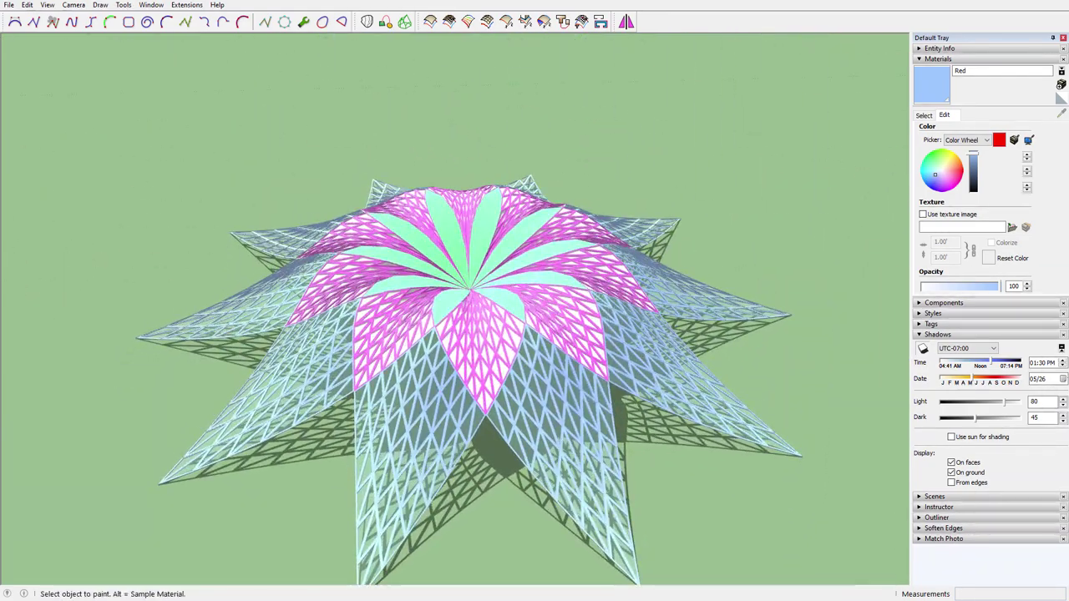
click(1054, 38)
scroll(704, 282, up, 2)
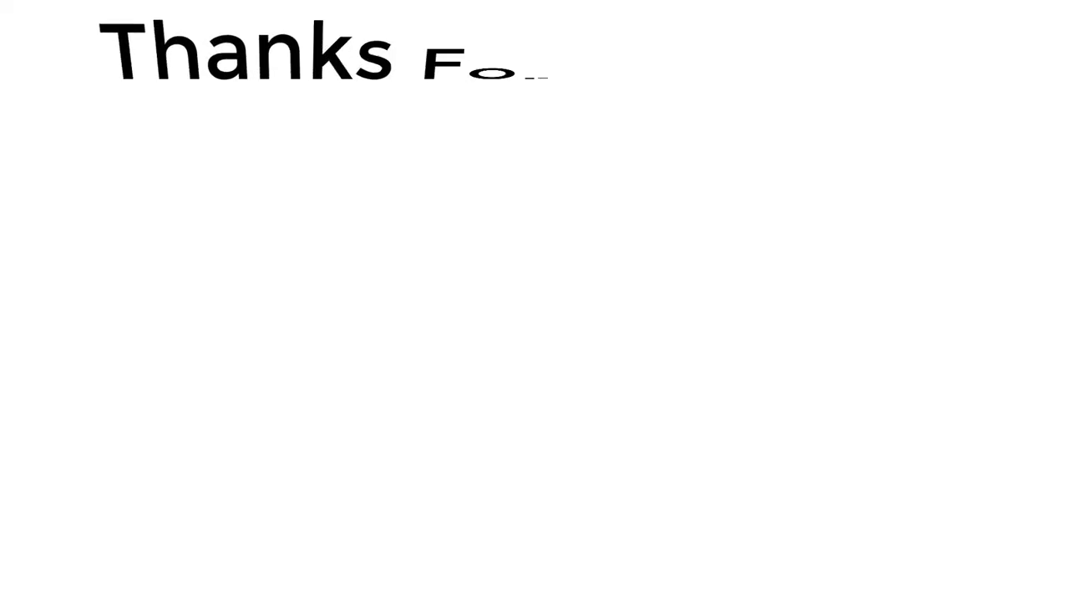